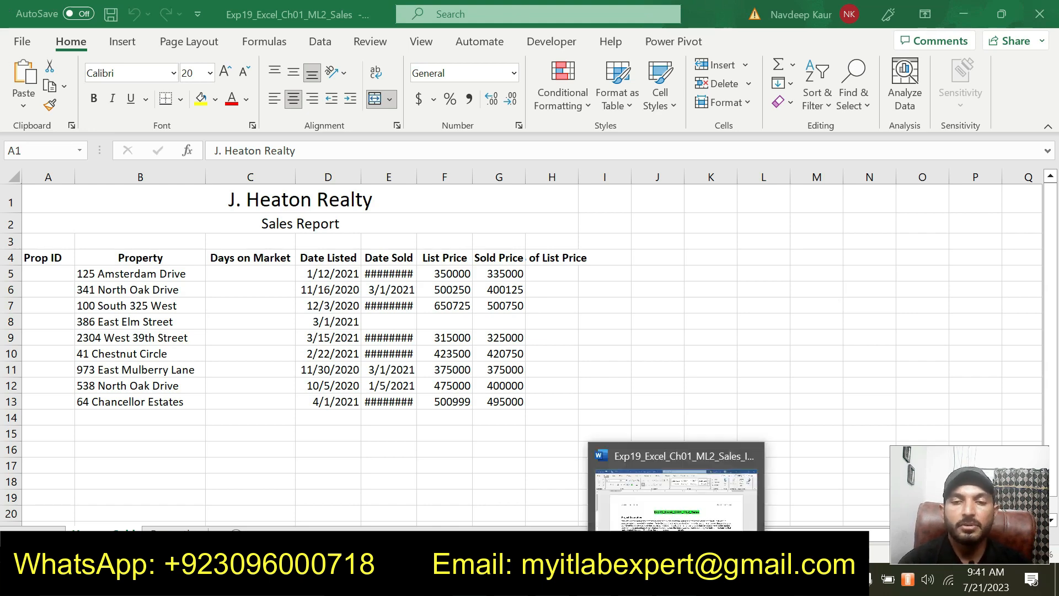
Switch to the Word instructions for Exp19_Excel_Ch01_ML2_Sales and review the project description and the steps to perform.
{"action": "left_click", "coordinate": [676, 584]}
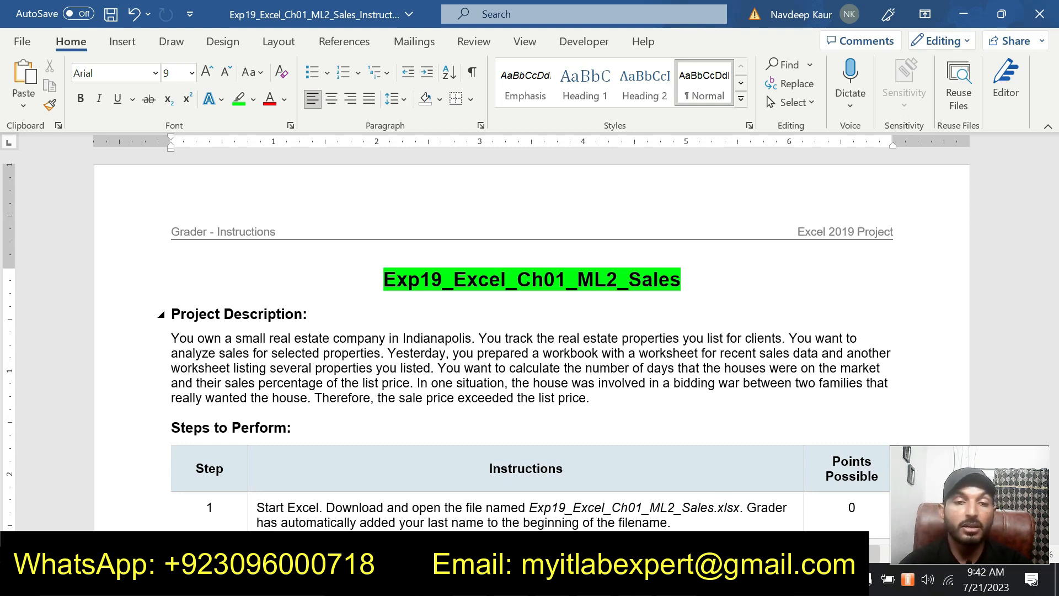
{"action": "left_click_drag", "start_coordinate": [172, 313], "coordinate": [591, 397]}
{"action": "left_click", "coordinate": [329, 376]}
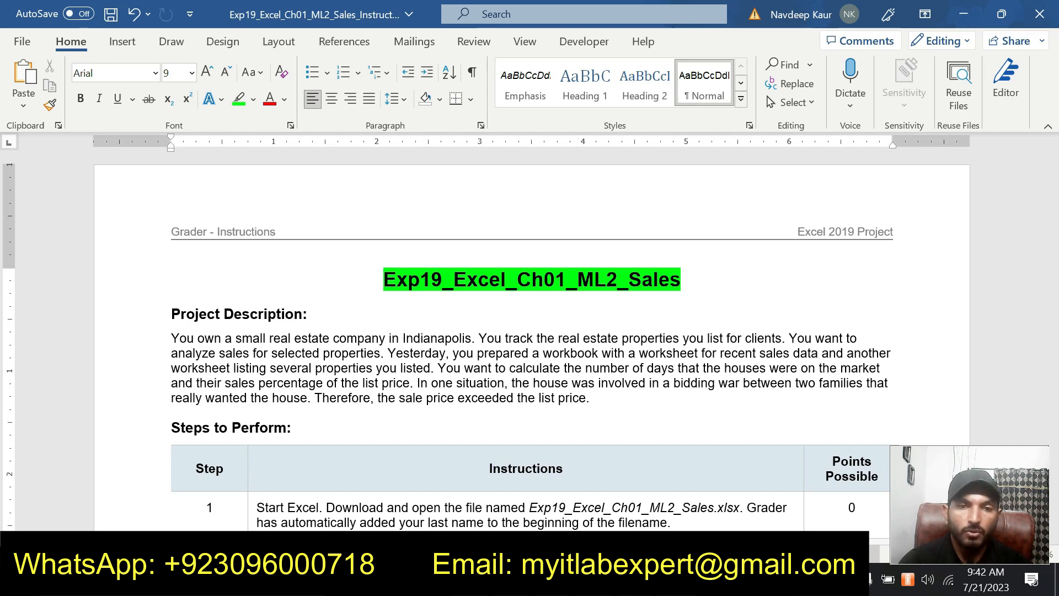
{"action": "scroll", "coordinate": [529, 331], "scroll_direction": "down", "scroll_amount": 3}
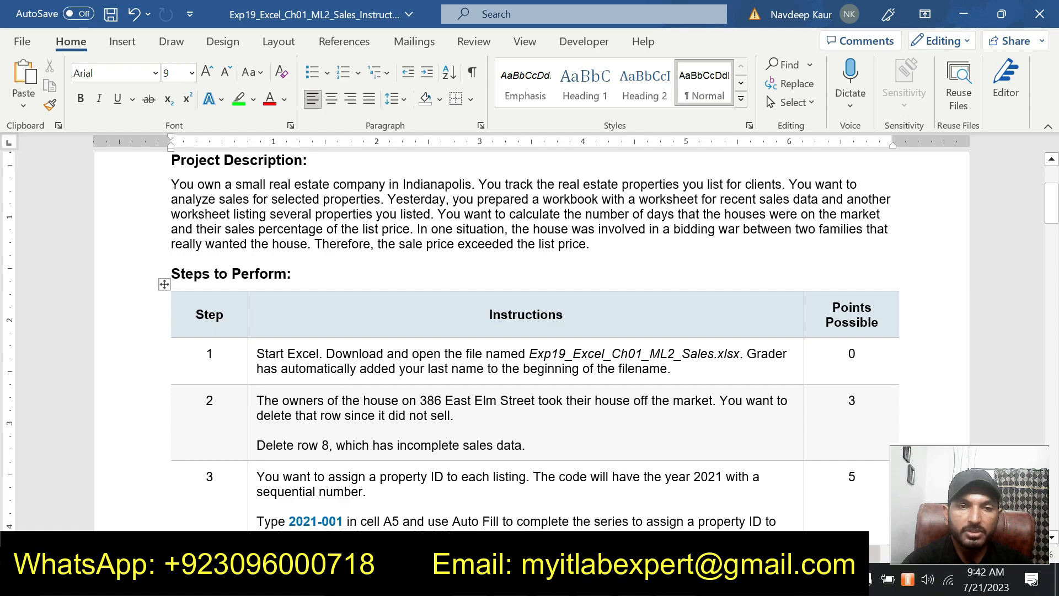
{"action": "left_click", "coordinate": [270, 355]}
{"action": "scroll", "coordinate": [437, 389], "scroll_direction": "down", "scroll_amount": 20}
{"action": "scroll", "coordinate": [438, 409], "scroll_direction": "down", "scroll_amount": 20}
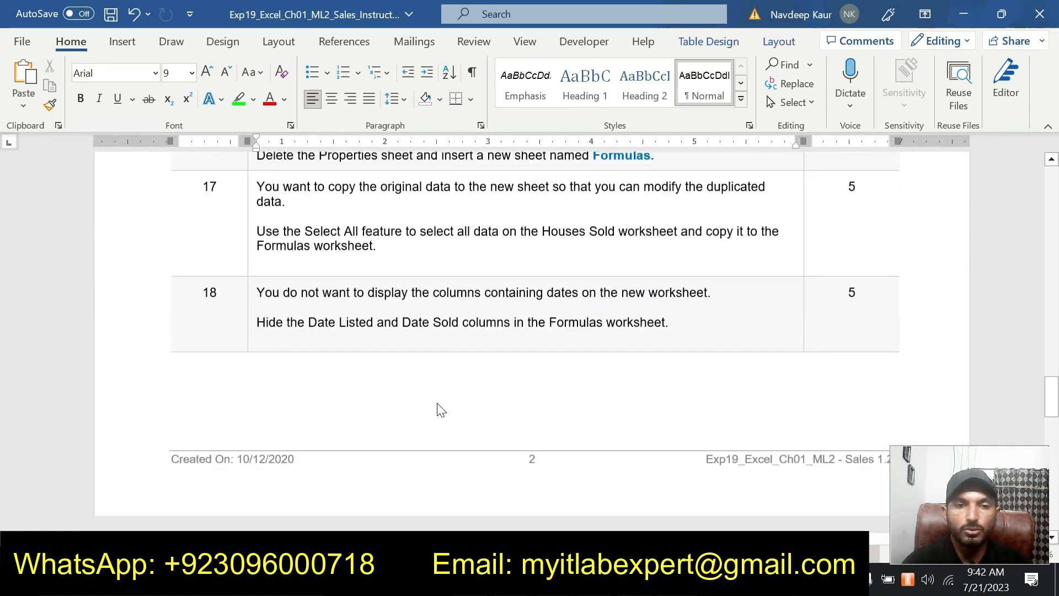
{"action": "scroll", "coordinate": [472, 435], "scroll_direction": "up", "scroll_amount": 20}
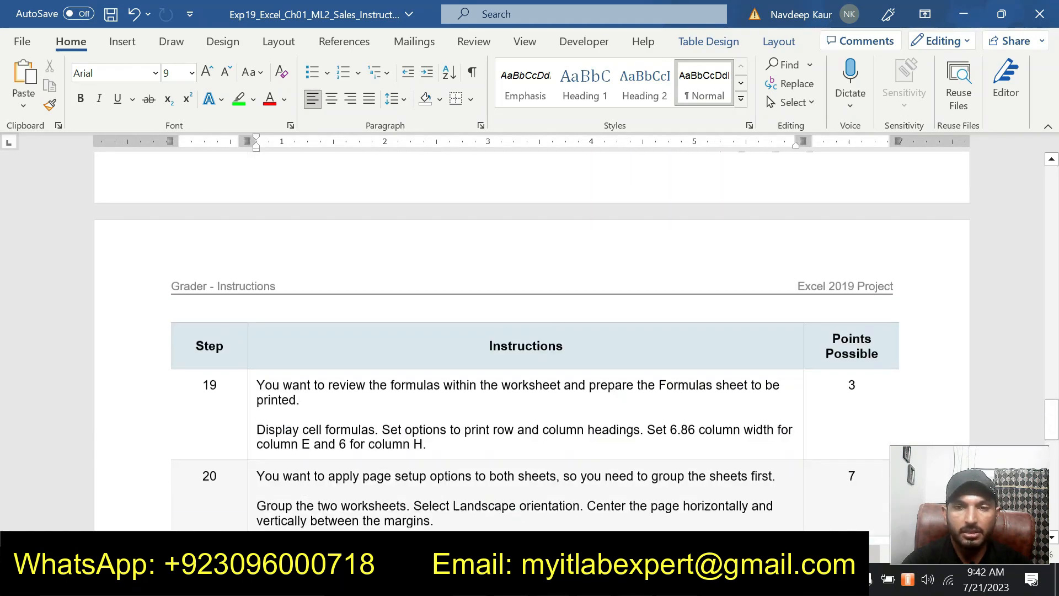
{"action": "scroll", "coordinate": [472, 436], "scroll_direction": "up", "scroll_amount": 20}
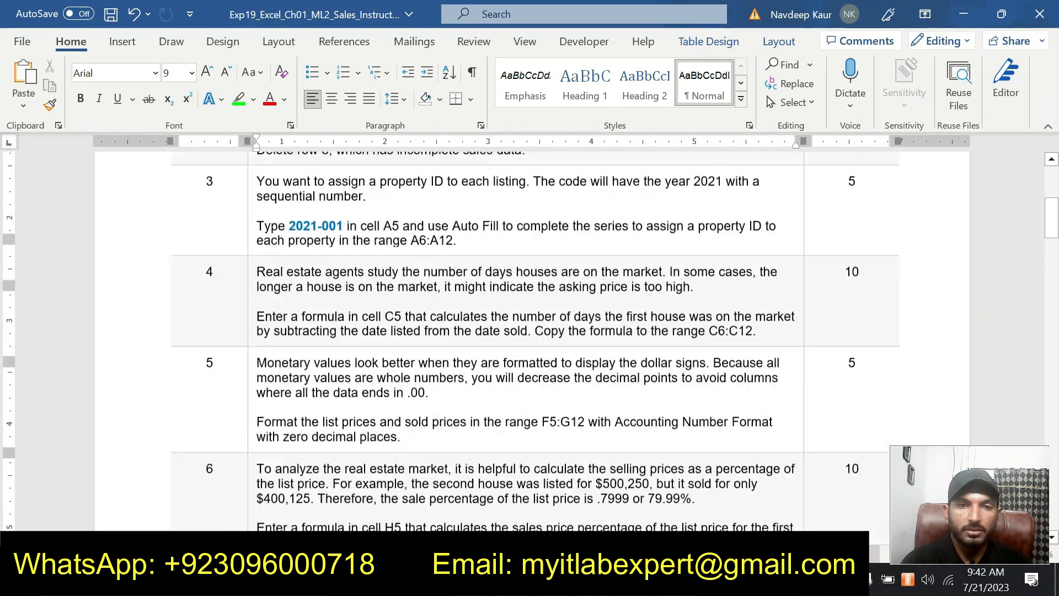
{"action": "scroll", "coordinate": [531, 342], "scroll_direction": "up", "scroll_amount": 3}
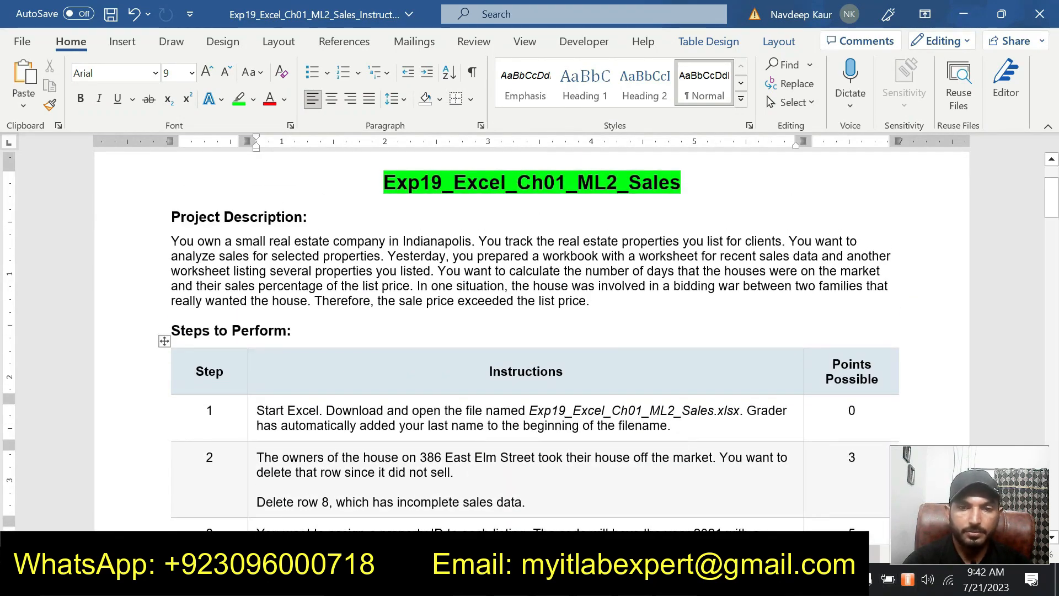
Highlight the step 1 instruction text in green.
{"action": "left_click_drag", "start_coordinate": [672, 424], "coordinate": [256, 411]}
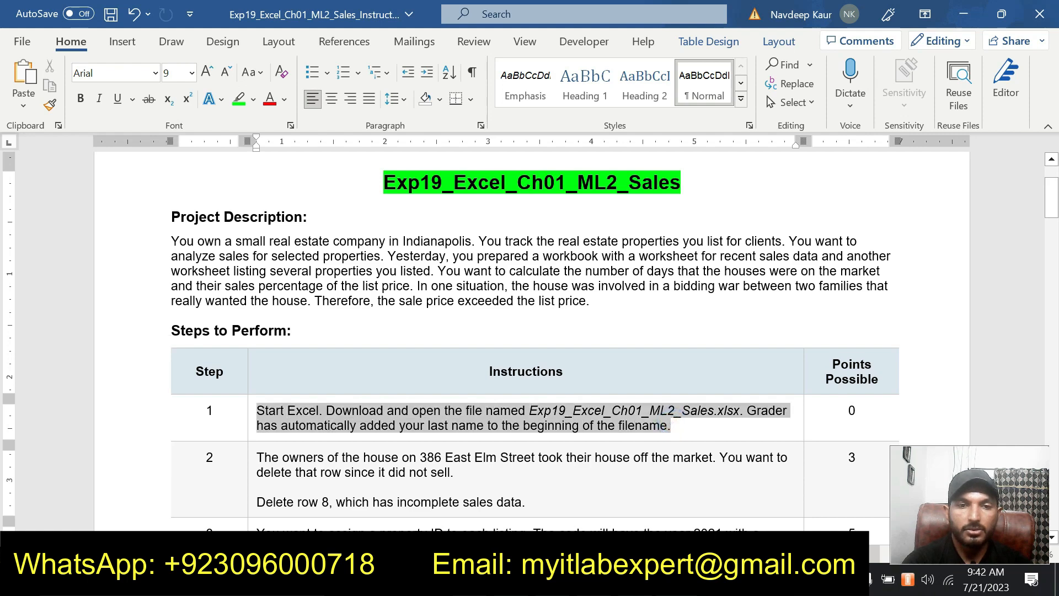
{"action": "left_click", "coordinate": [343, 381]}
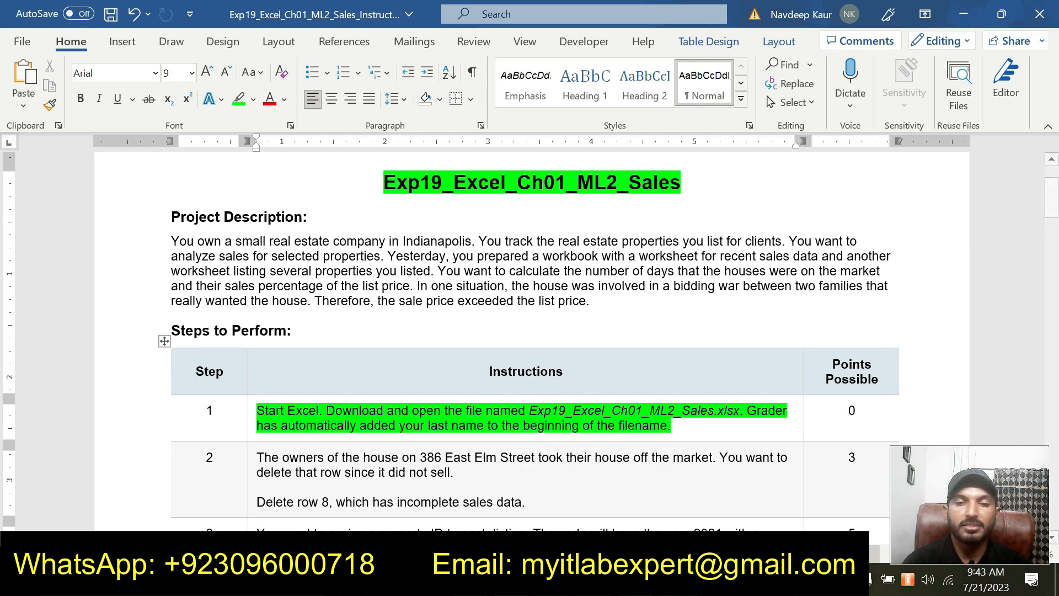
Switch to the Excel workbook and look over the Properties and Houses Sold worksheets.
{"action": "key", "text": "alt+Tab"}
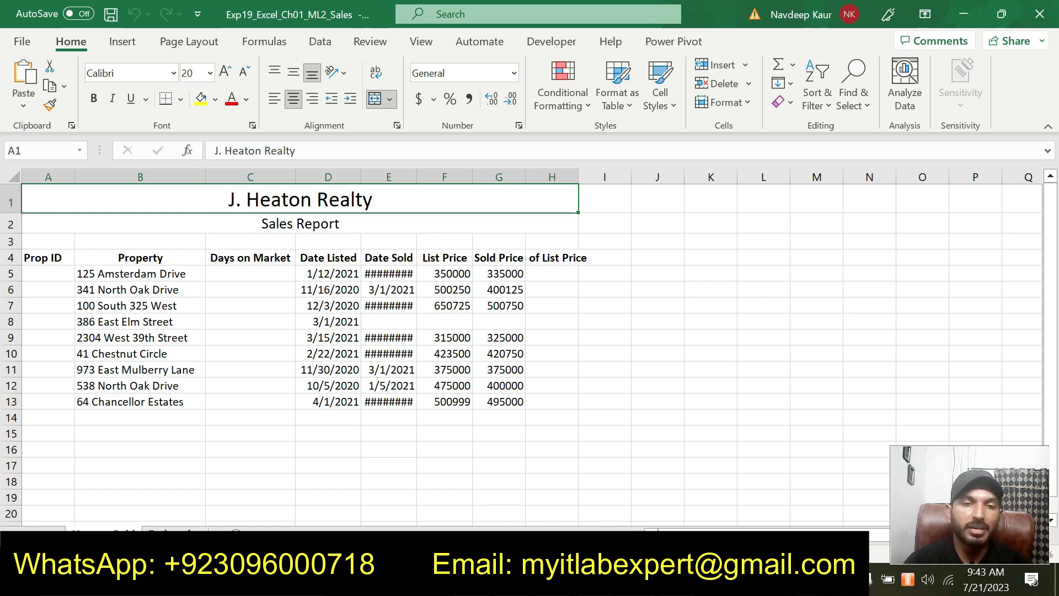
{"action": "left_click", "coordinate": [172, 529]}
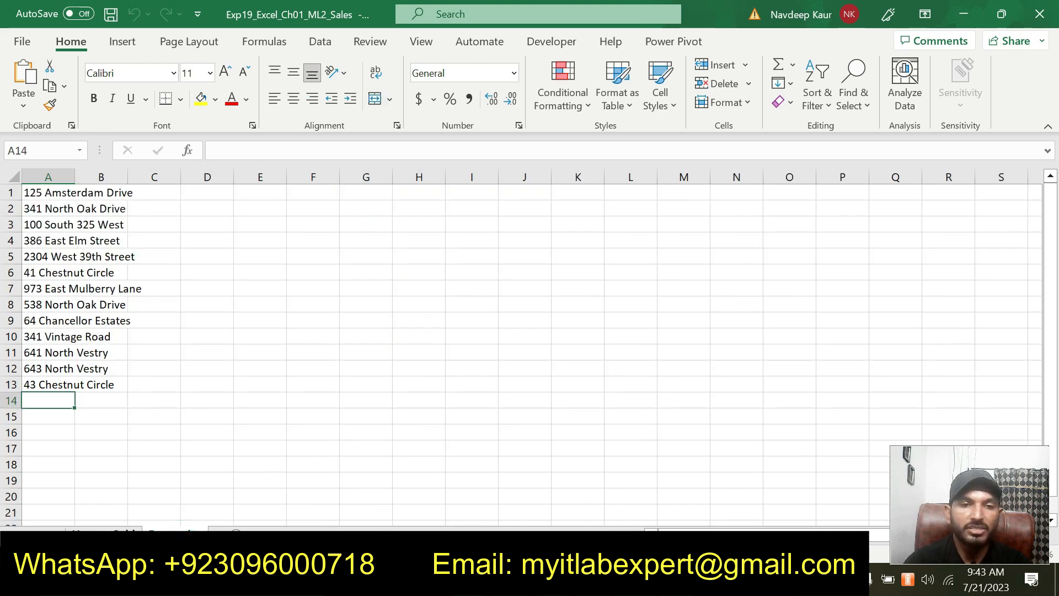
{"action": "left_click", "coordinate": [121, 529]}
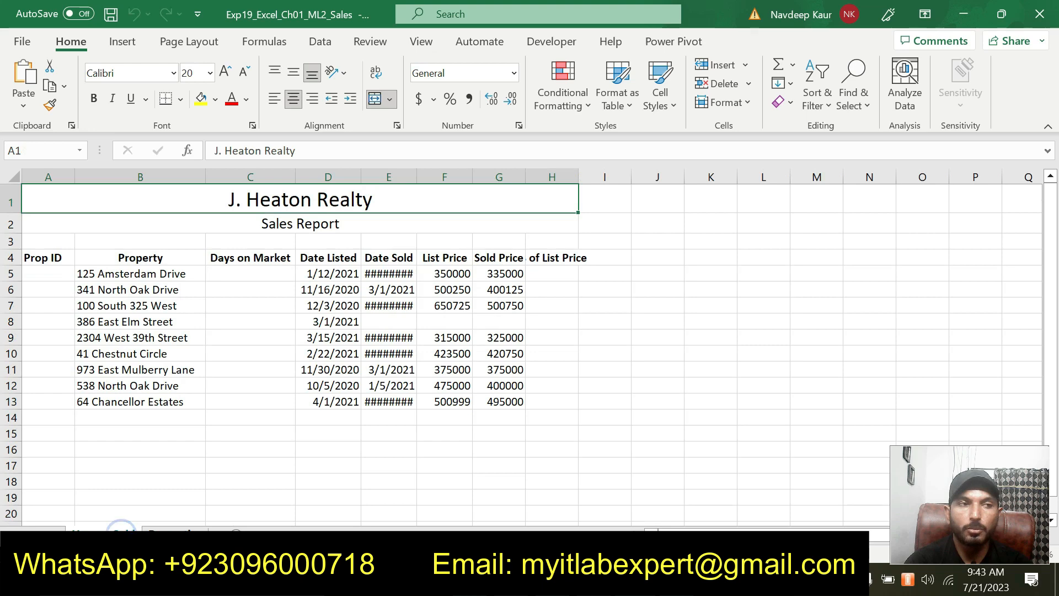
{"action": "left_click", "coordinate": [166, 529]}
{"action": "left_click", "coordinate": [123, 531]}
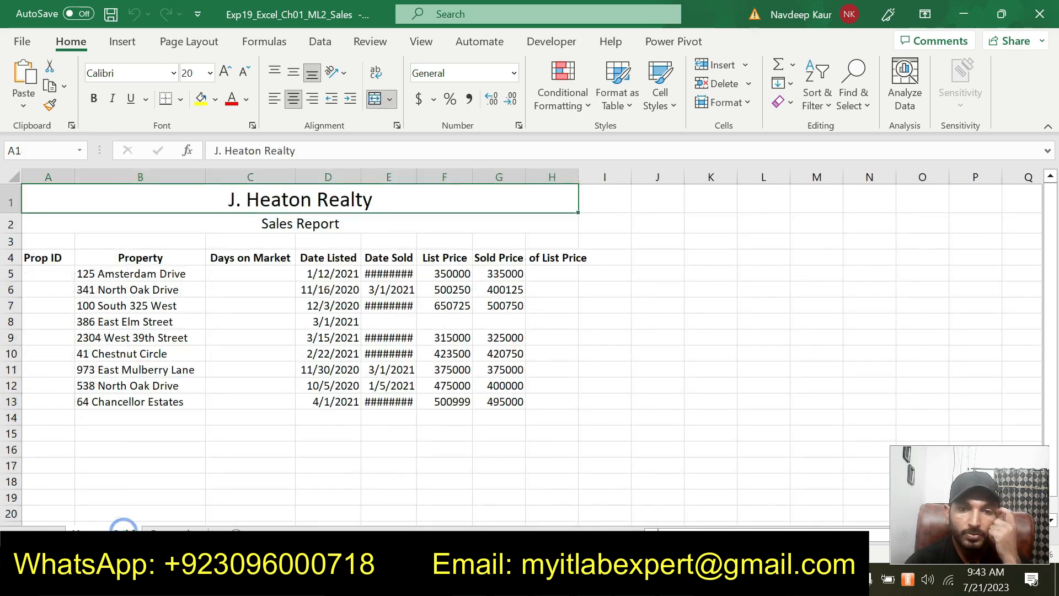
Return to the Word instructions, remove the green highlight from step 1 and apply it to the step 2 text.
{"action": "key", "text": "alt+Tab"}
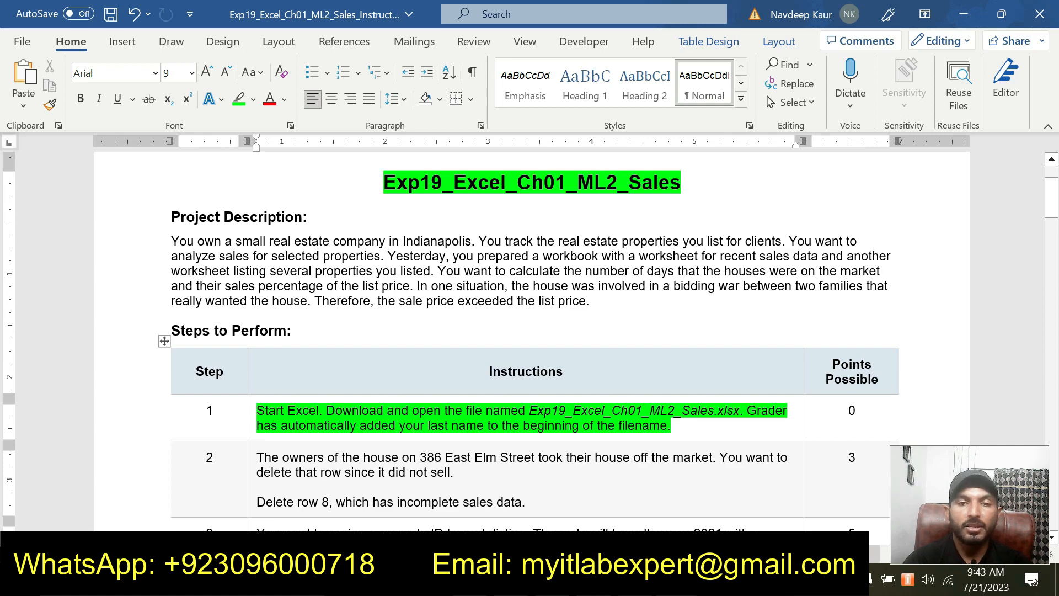
{"action": "left_click_drag", "start_coordinate": [680, 425], "coordinate": [260, 411]}
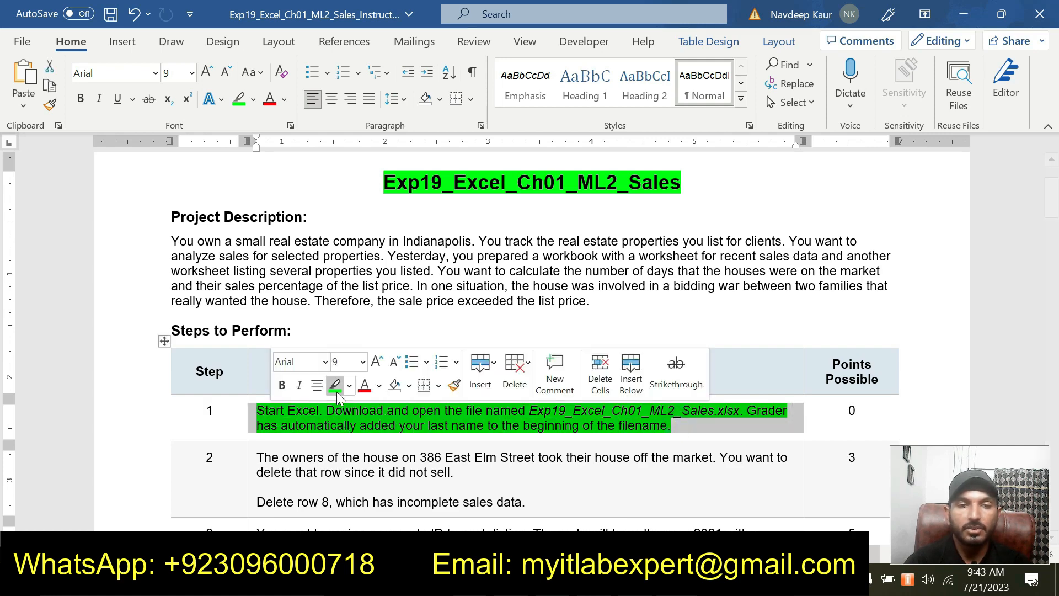
{"action": "left_click", "coordinate": [334, 389]}
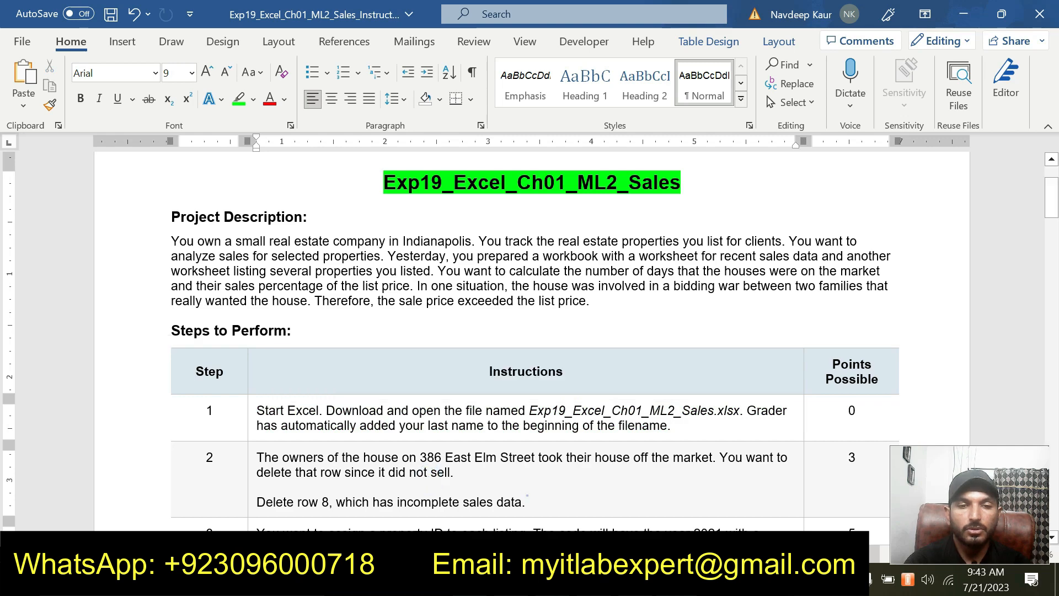
{"action": "left_click_drag", "start_coordinate": [271, 472], "coordinate": [526, 495]}
{"action": "left_click", "coordinate": [341, 431]}
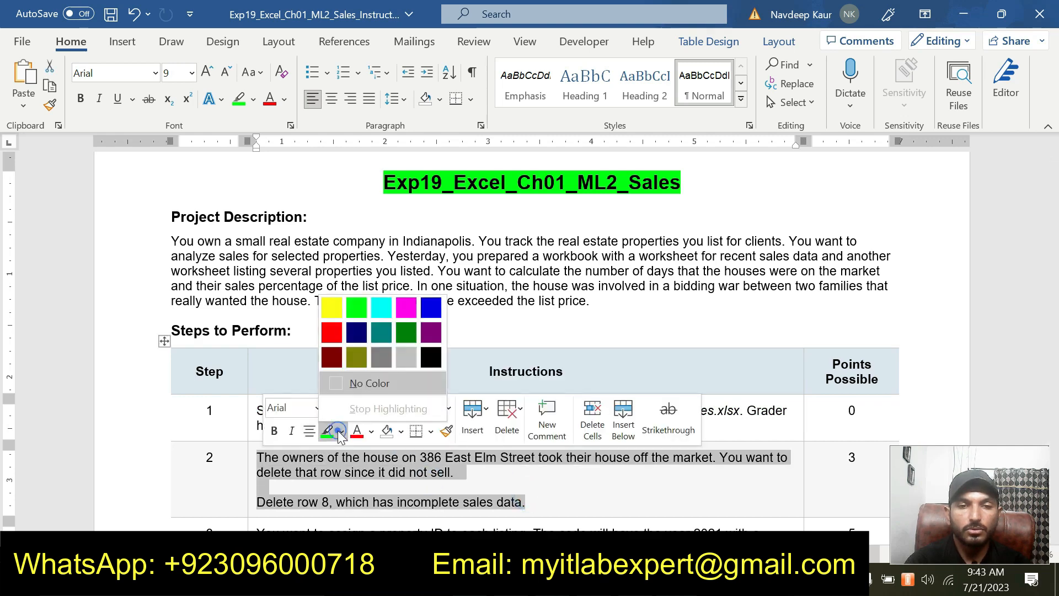
{"action": "left_click", "coordinate": [329, 431]}
{"action": "left_click", "coordinate": [583, 505]}
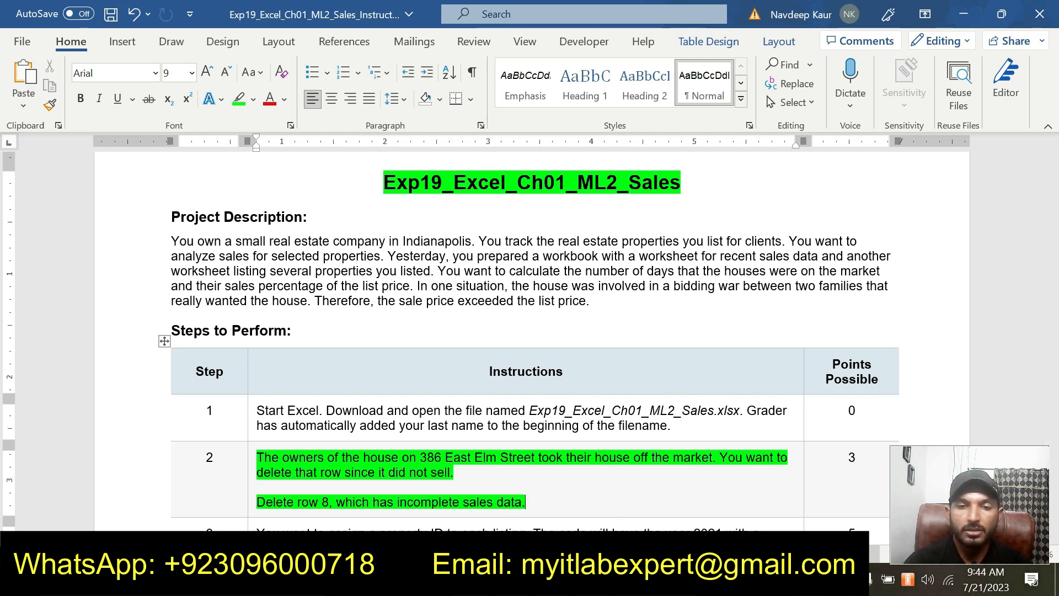
Switch to the Excel workbook and delete row 8, the 386 East Elm Street listing, from the Houses Sold worksheet.
{"action": "key", "text": "alt+Tab"}
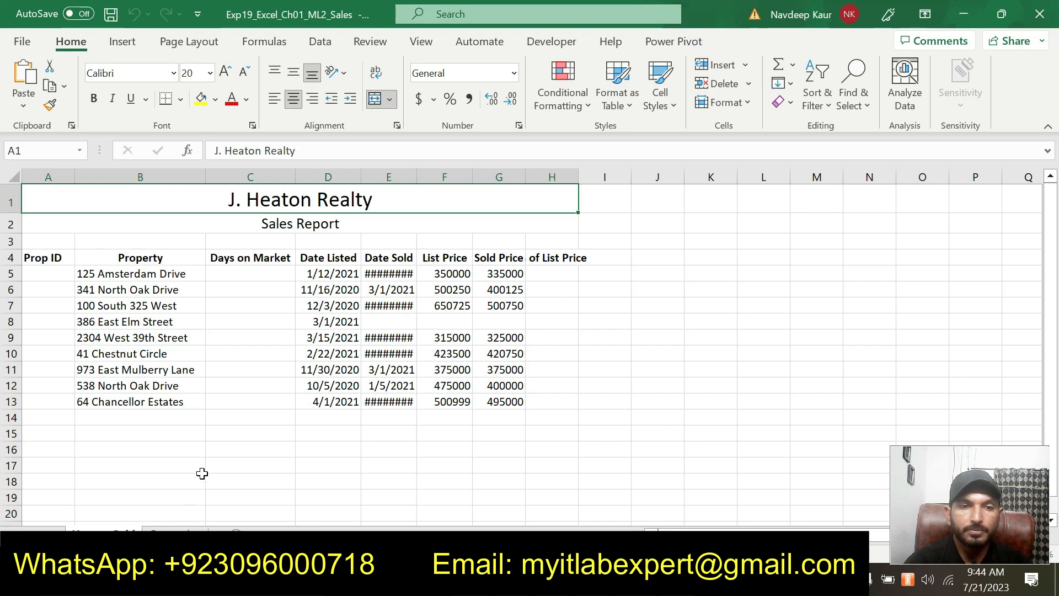
{"action": "left_click", "coordinate": [12, 320]}
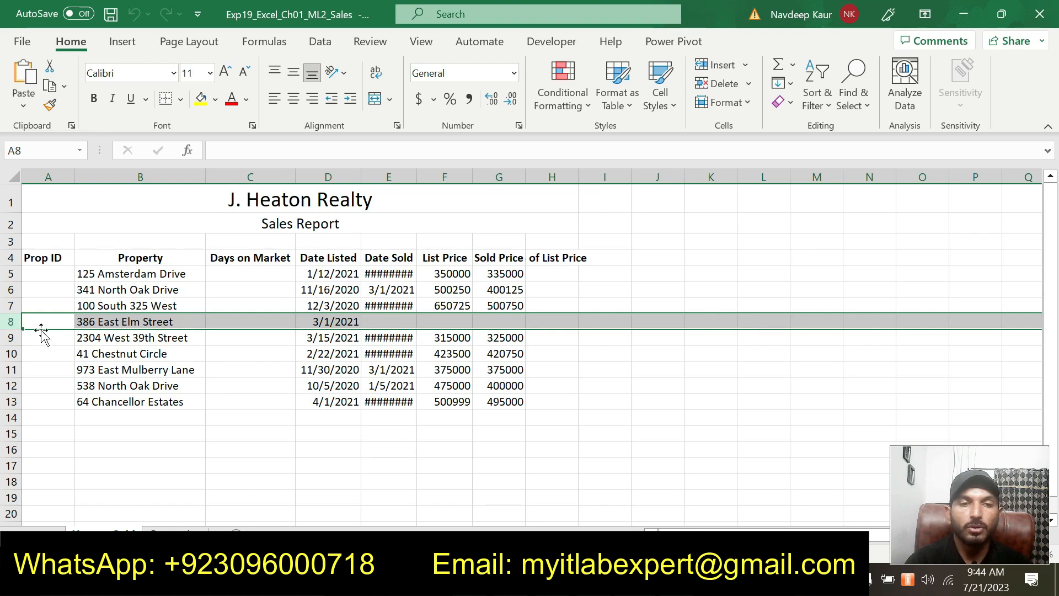
{"action": "right_click", "coordinate": [11, 321]}
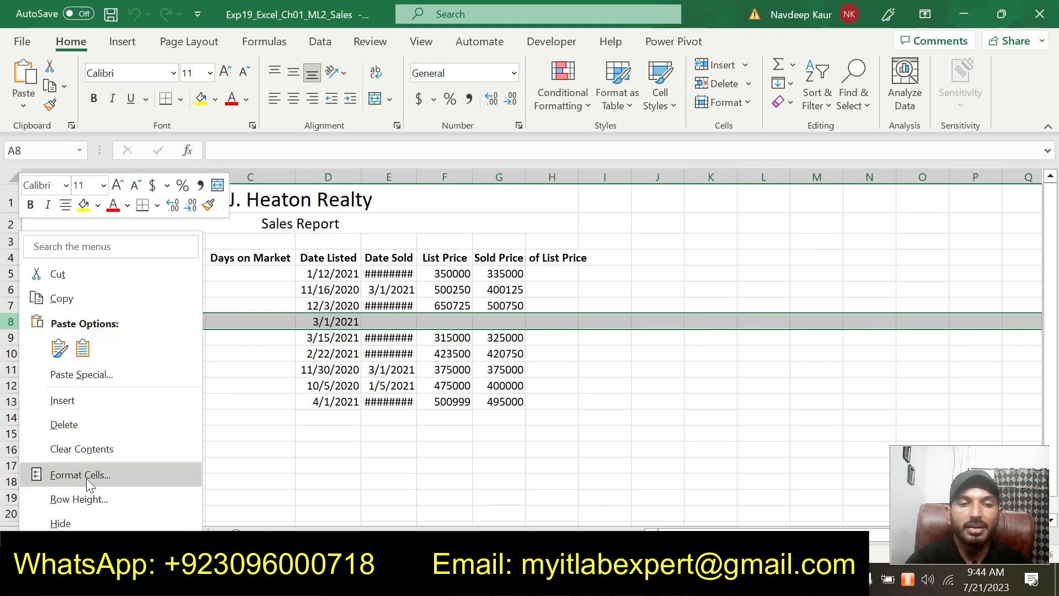
{"action": "left_click", "coordinate": [82, 425]}
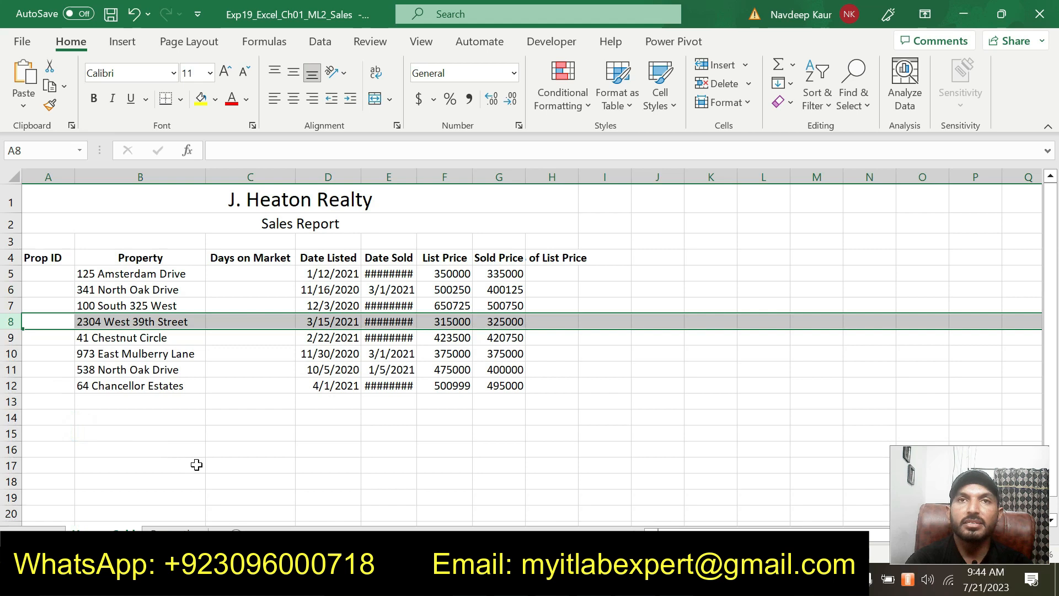
{"action": "left_click", "coordinate": [193, 464]}
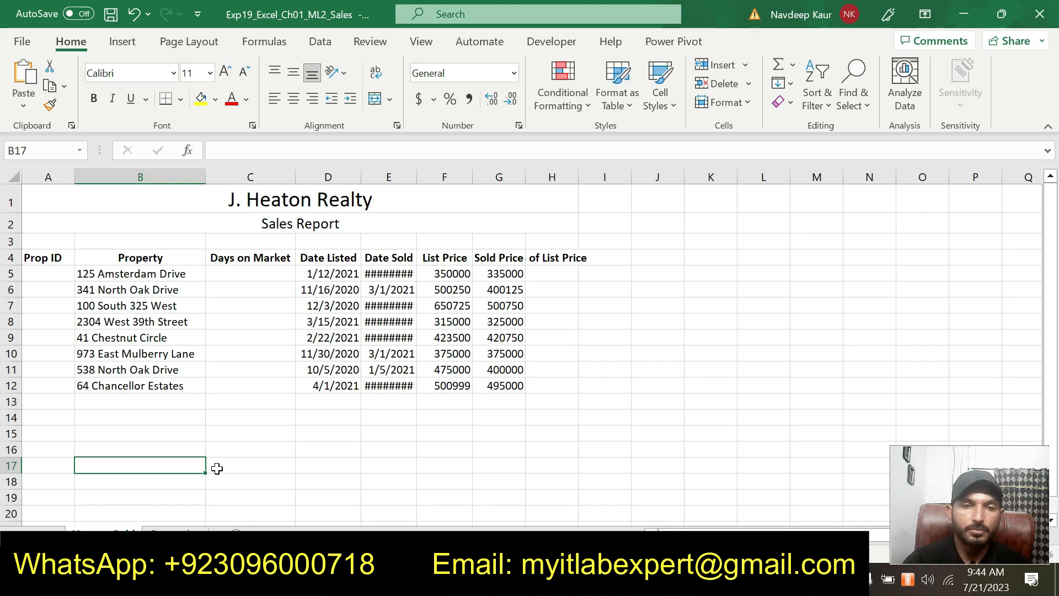
Return to the Word instructions, remove the green highlight from step 2 and apply it to the step 3 text.
{"action": "key", "text": "alt+Tab"}
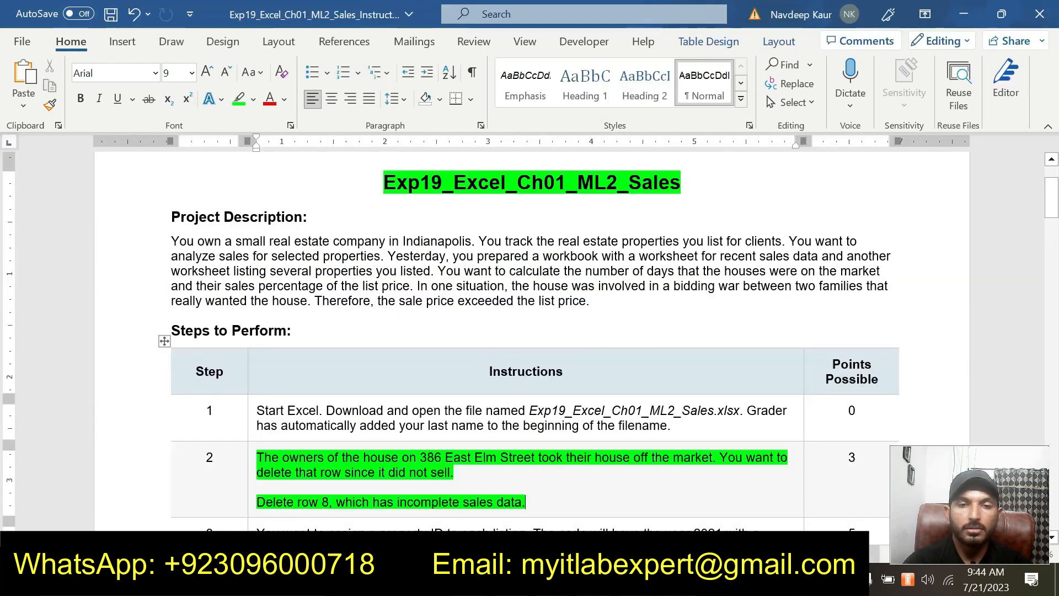
{"action": "left_click_drag", "start_coordinate": [531, 501], "coordinate": [273, 462]}
{"action": "left_click", "coordinate": [337, 433]}
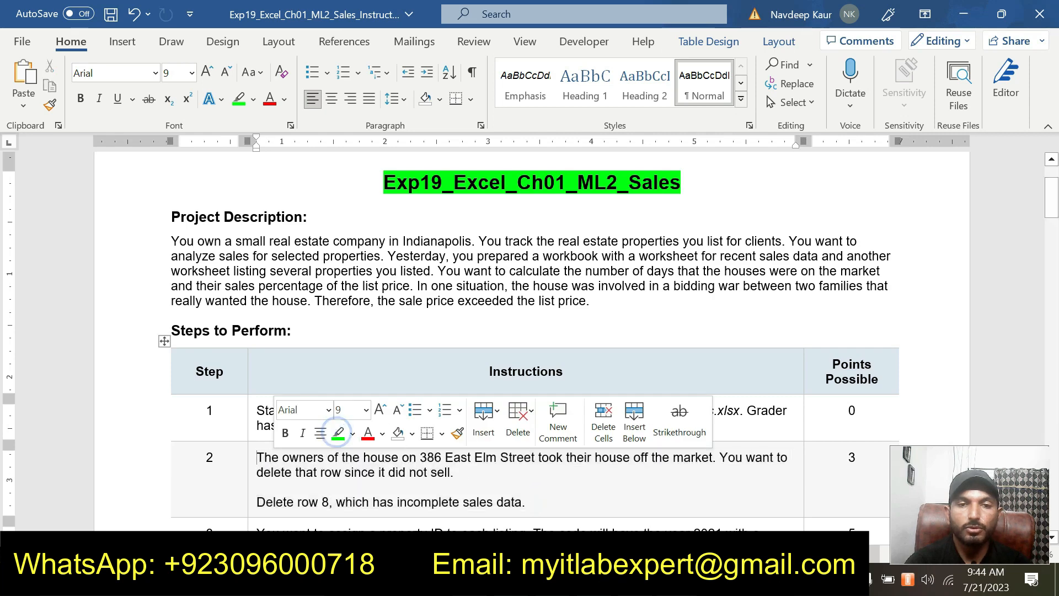
{"action": "scroll", "coordinate": [530, 331], "scroll_direction": "down", "scroll_amount": 3}
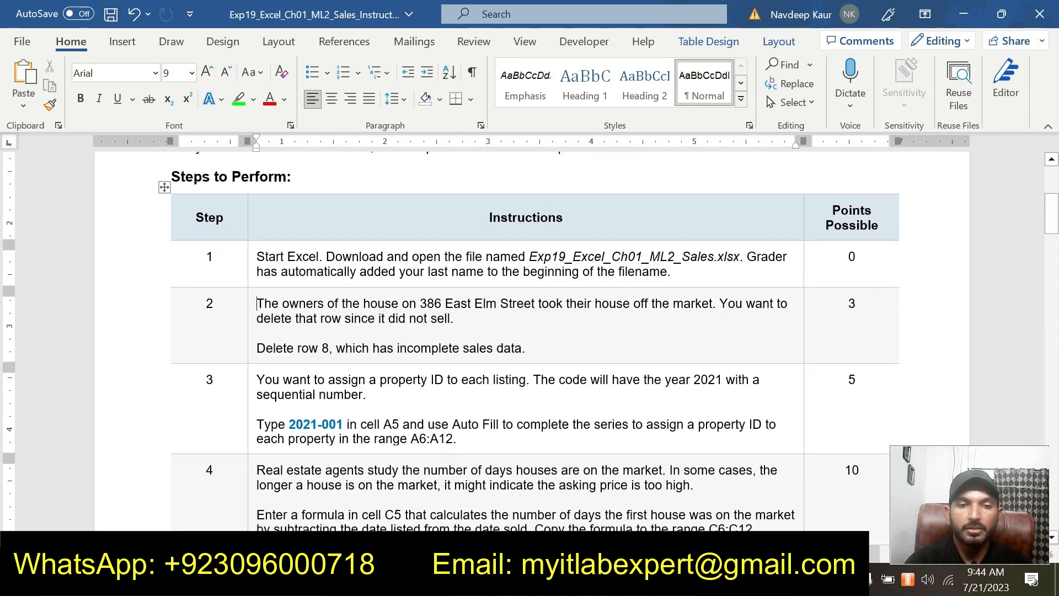
{"action": "triple_click", "coordinate": [456, 427]}
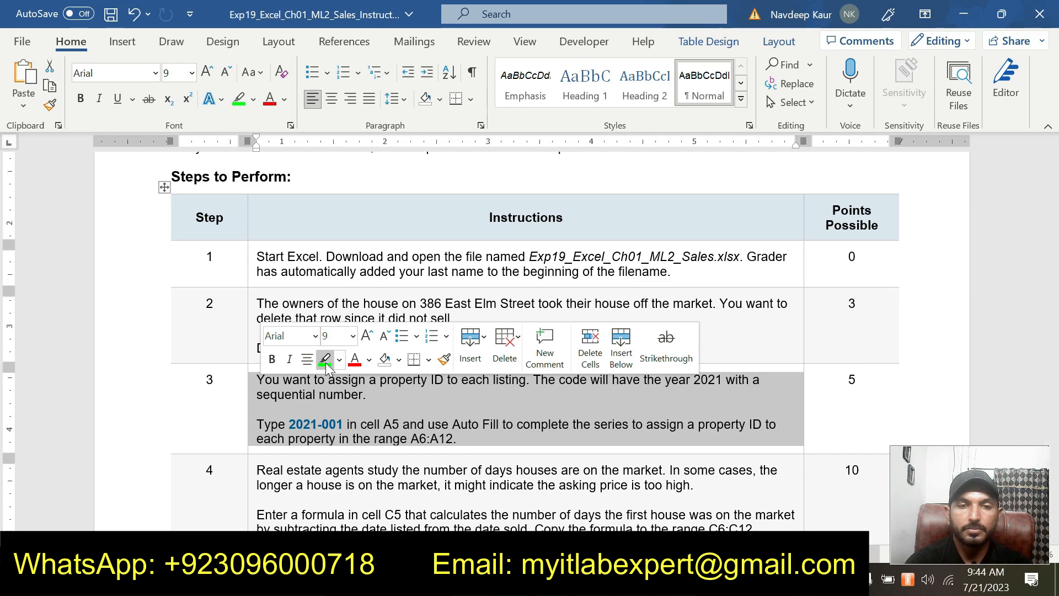
{"action": "left_click", "coordinate": [325, 361]}
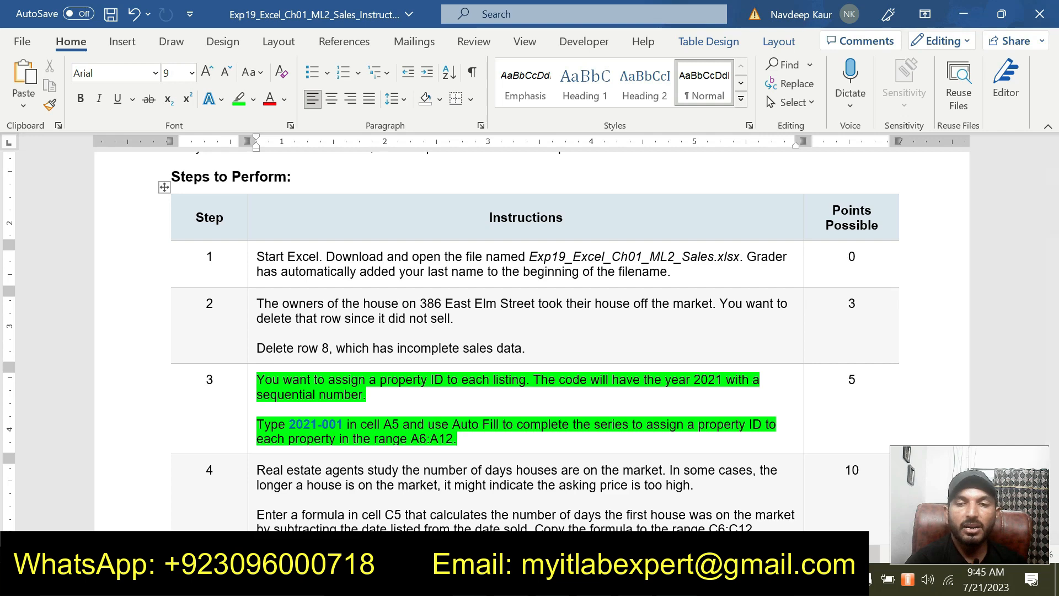
Switch to the Excel workbook and enter the property ID 2021-001 in cell A5.
{"action": "mouse_move", "coordinate": [635, 580]}
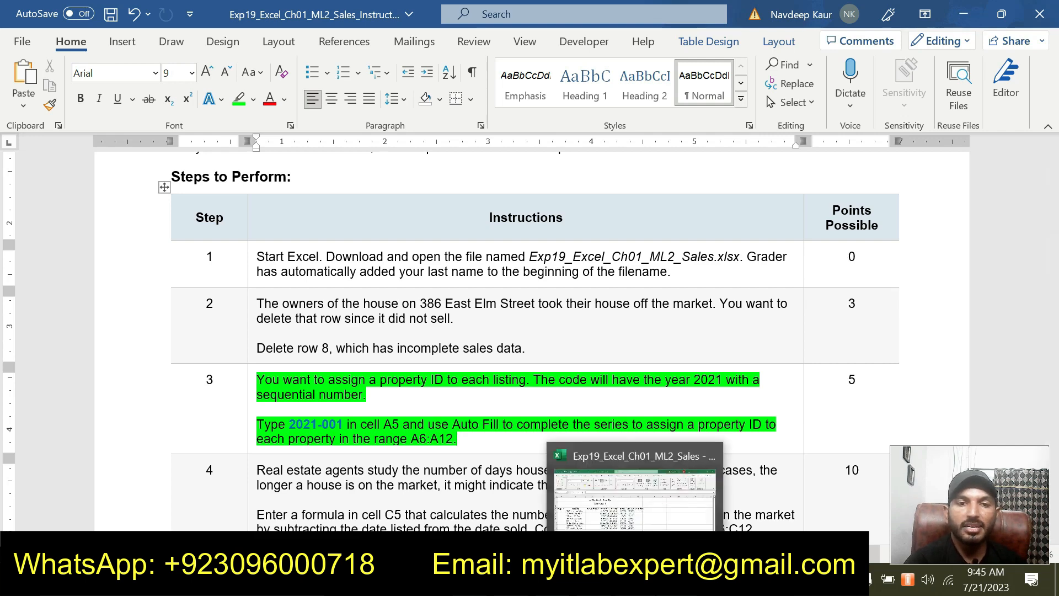
{"action": "left_click", "coordinate": [634, 496]}
{"action": "left_click", "coordinate": [43, 274]}
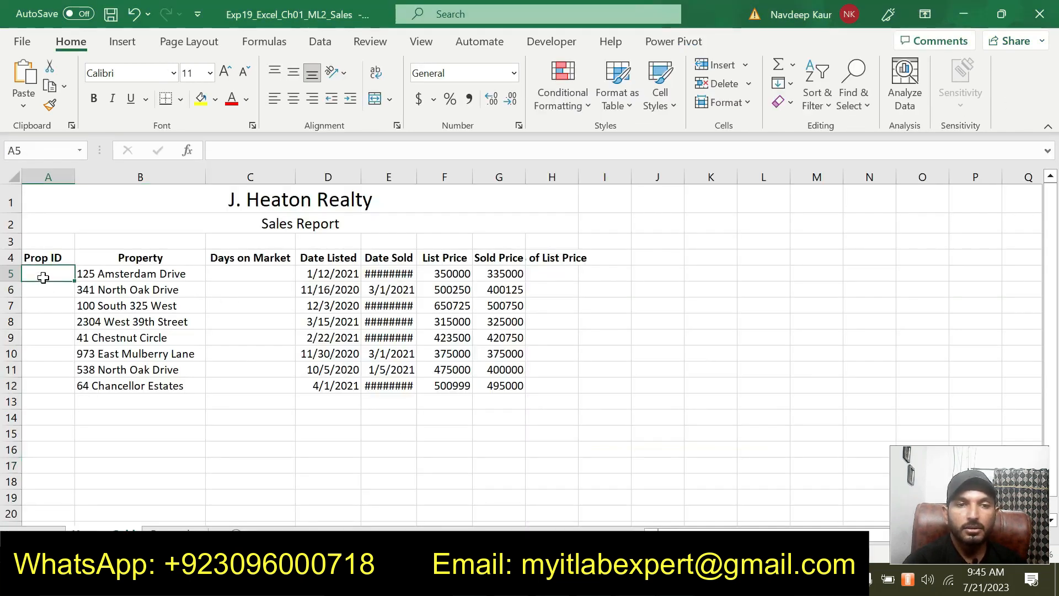
{"action": "type", "text": "2021-001"}
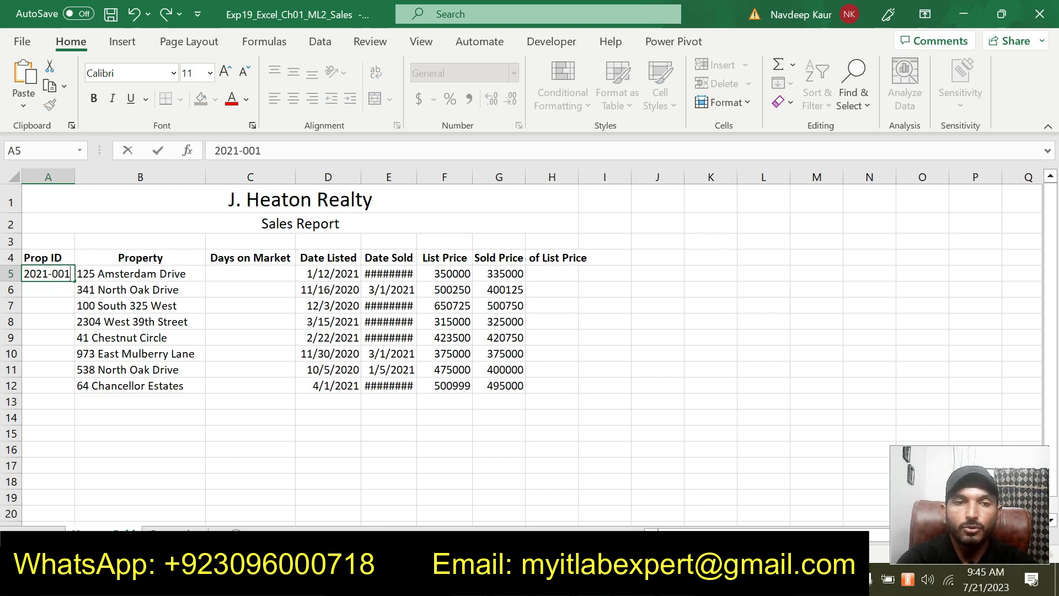
{"action": "key", "text": "Return"}
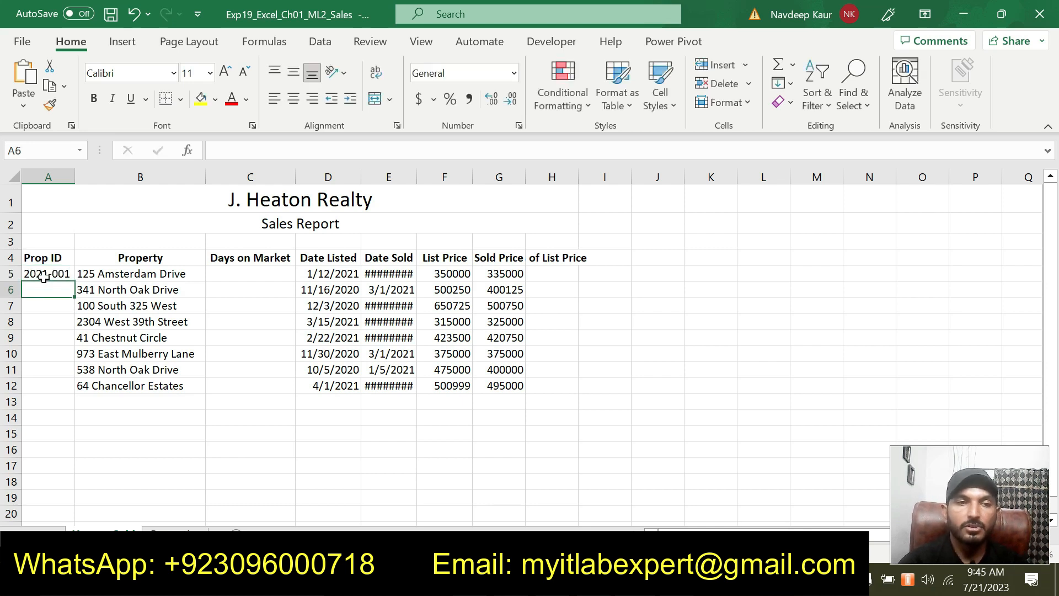
Auto Fill the property ID series from cell A5 down through A12 on the Houses Sold worksheet.
{"action": "left_click", "coordinate": [44, 276]}
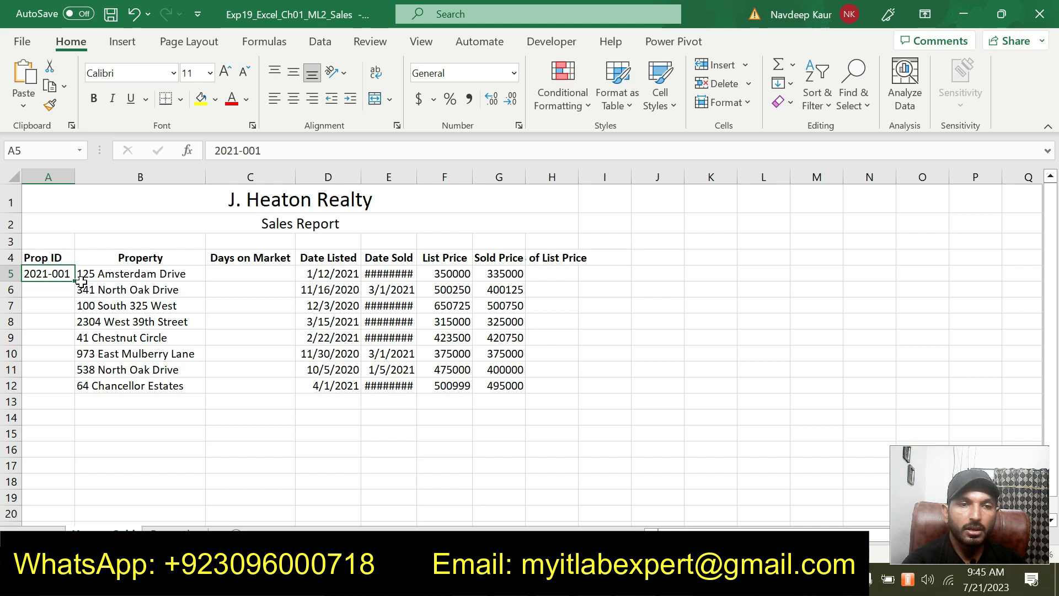
{"action": "left_click_drag", "start_coordinate": [74, 281], "coordinate": [64, 396]}
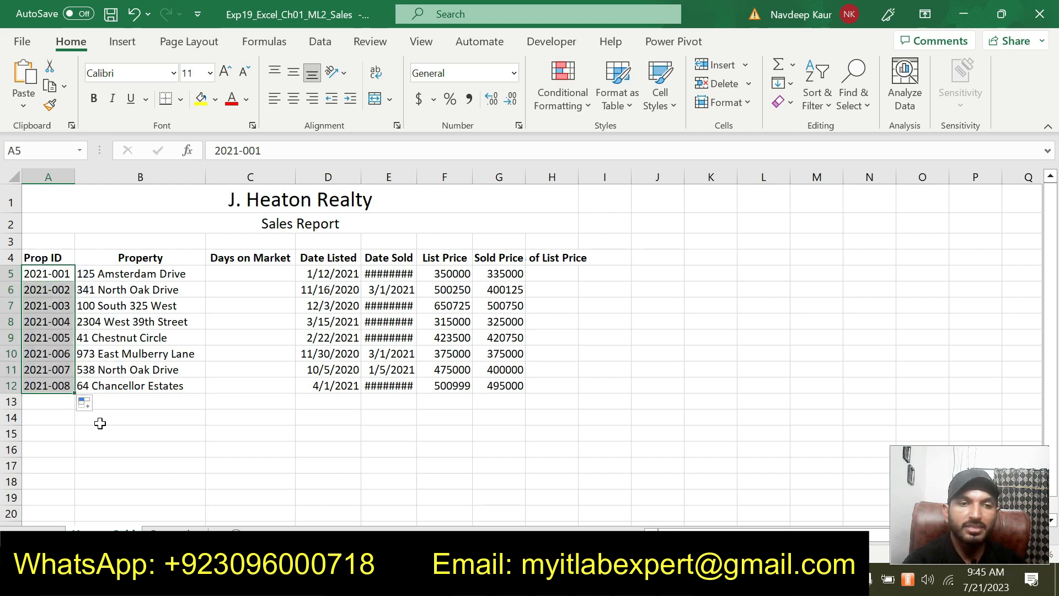
{"action": "left_click", "coordinate": [85, 403]}
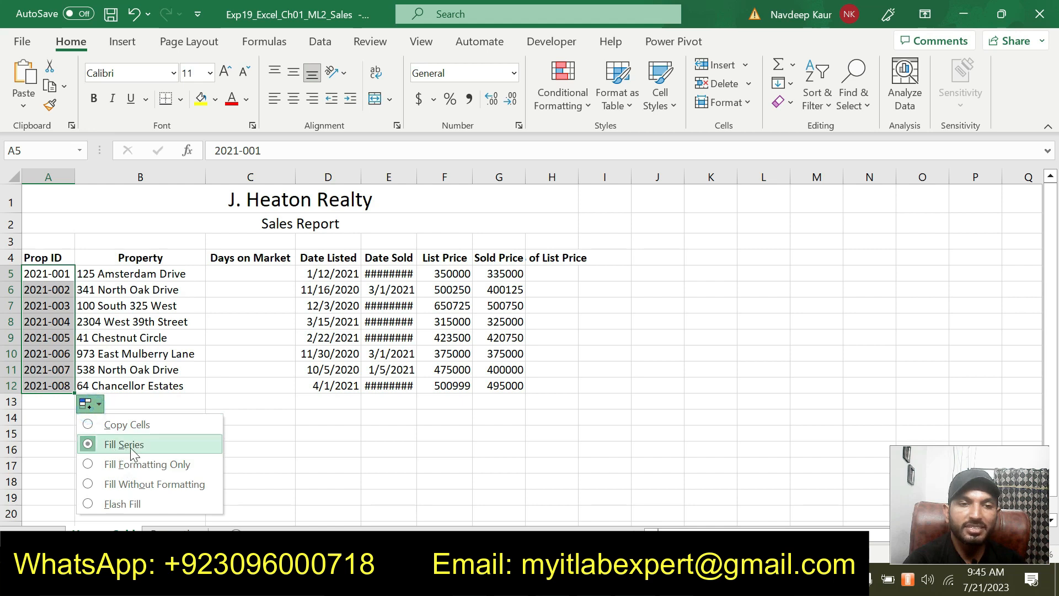
{"action": "left_click", "coordinate": [340, 468]}
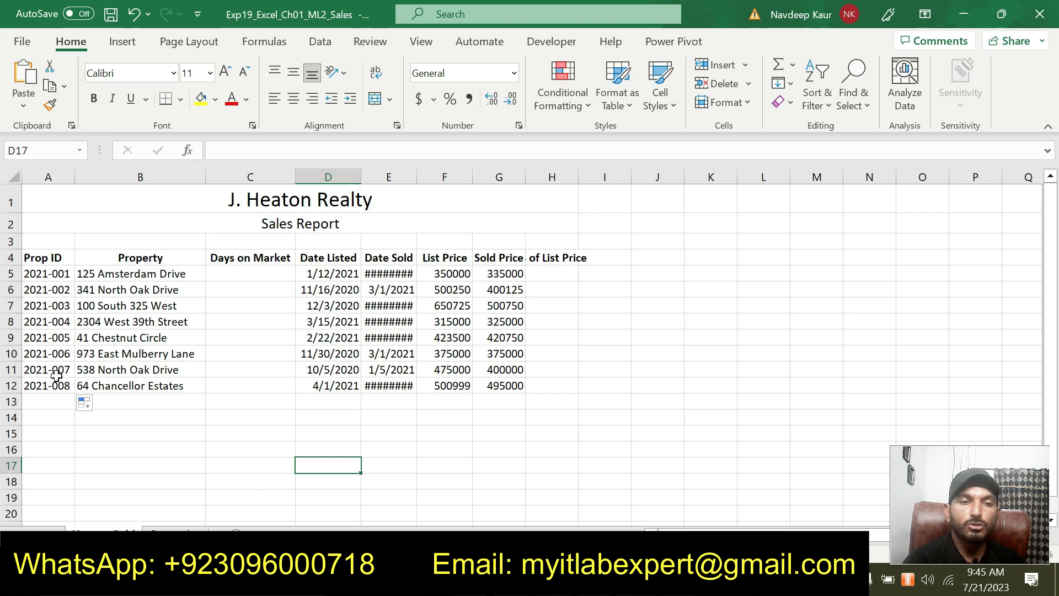
{"action": "left_click", "coordinate": [584, 488]}
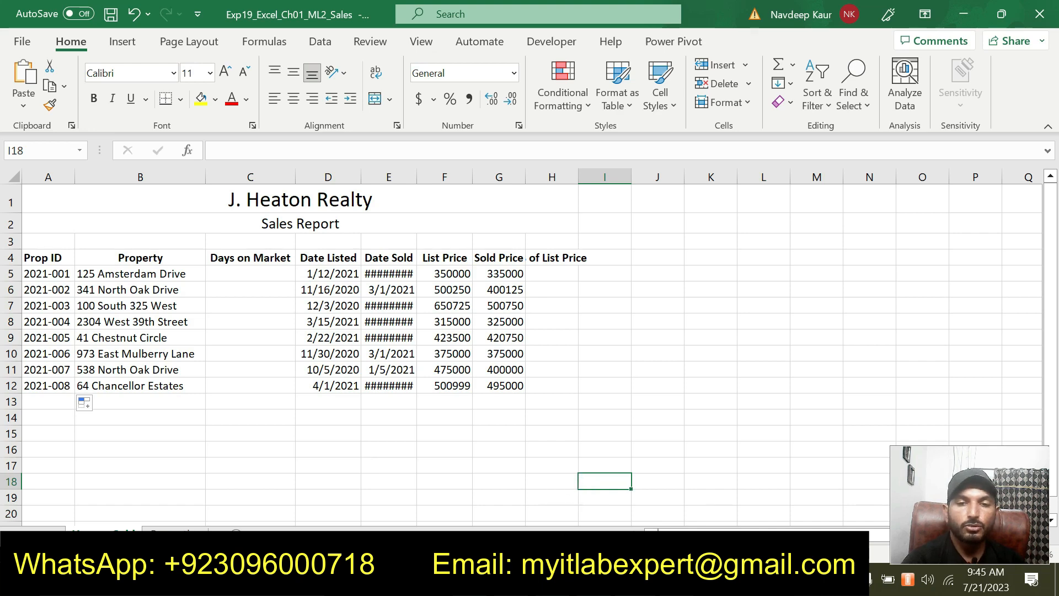
Return to the Word instructions and remove the green highlight from the step 3 text.
{"action": "key", "text": "alt+Tab"}
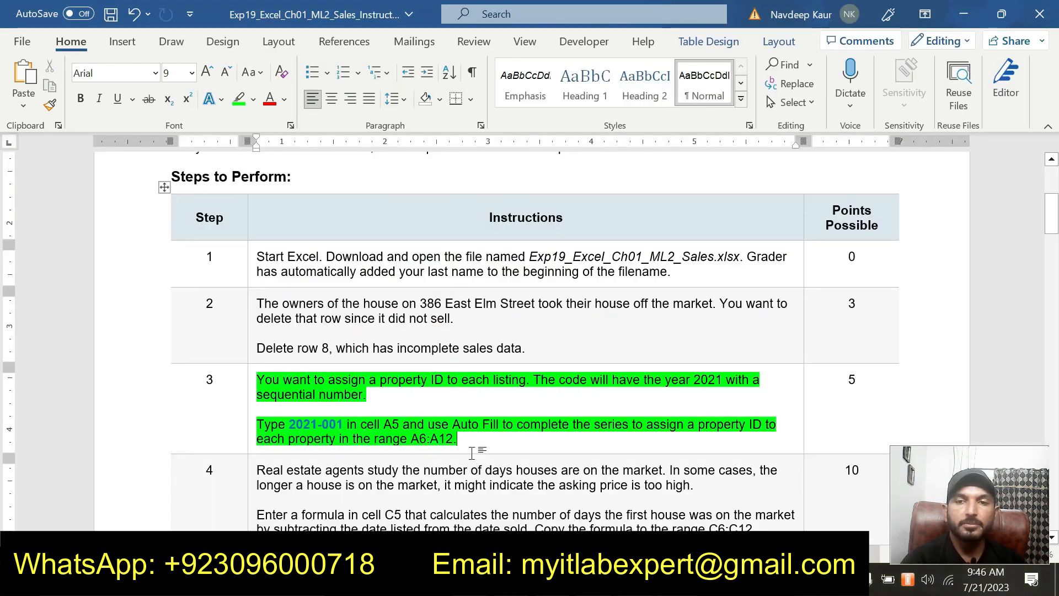
{"action": "left_click_drag", "start_coordinate": [480, 425], "coordinate": [256, 380]}
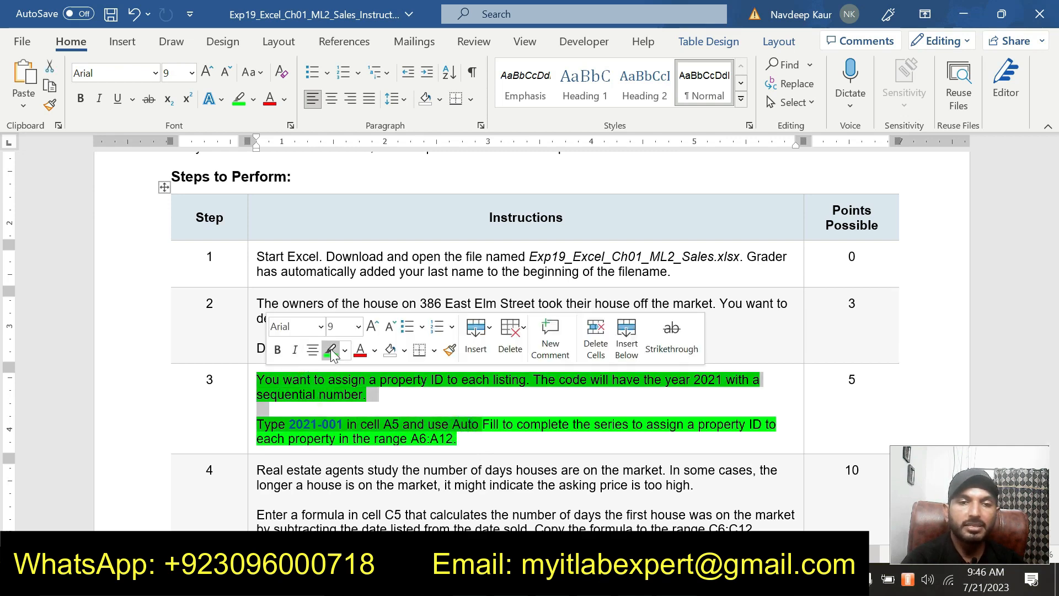
{"action": "left_click", "coordinate": [330, 350]}
{"action": "left_click_drag", "start_coordinate": [462, 438], "coordinate": [483, 426]}
{"action": "left_click", "coordinate": [548, 391]}
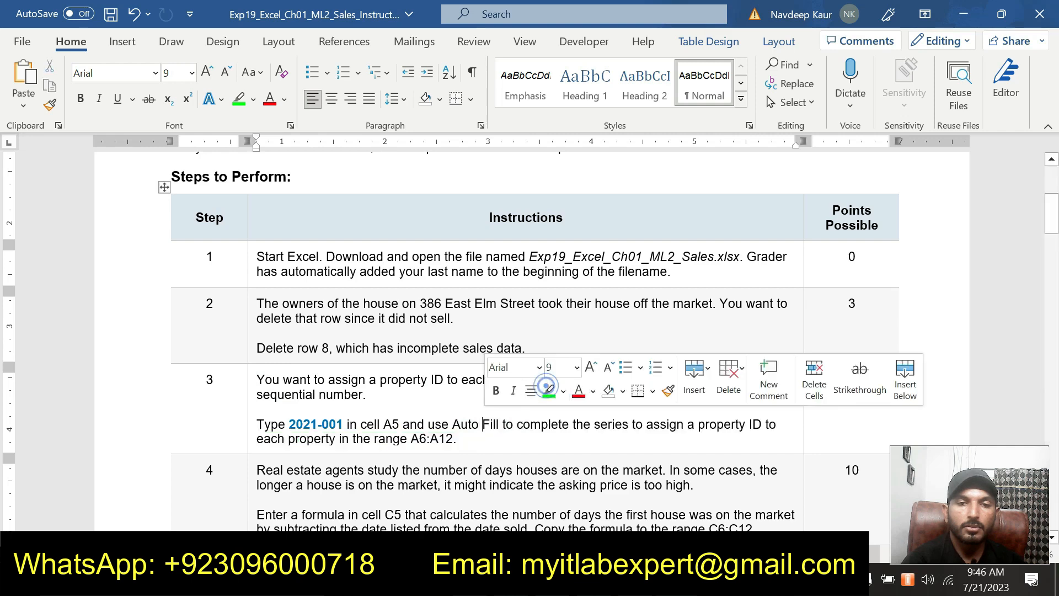
Highlight the step 4 instruction text in green and add "]]" at its end.
{"action": "scroll", "coordinate": [546, 386], "scroll_direction": "down", "scroll_amount": 3}
{"action": "left_click_drag", "start_coordinate": [759, 428], "coordinate": [257, 368]}
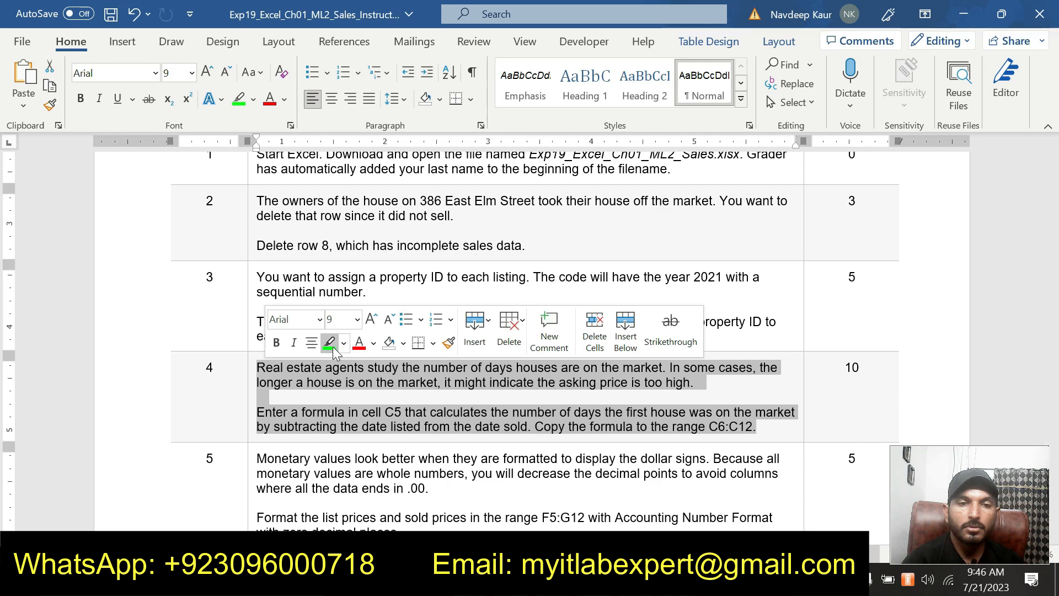
{"action": "left_click", "coordinate": [330, 343]}
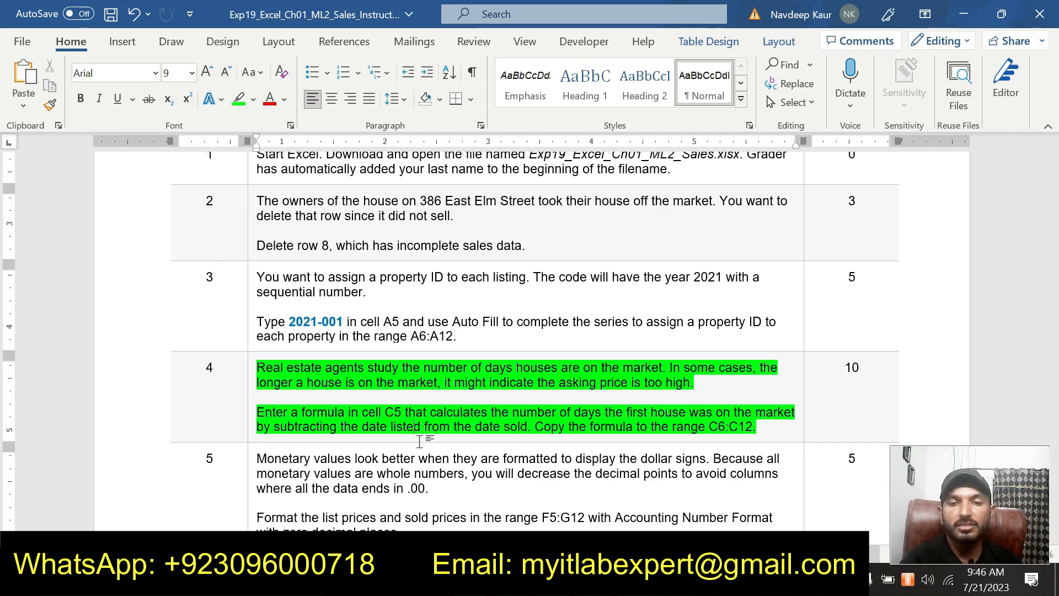
{"action": "left_click", "coordinate": [777, 430]}
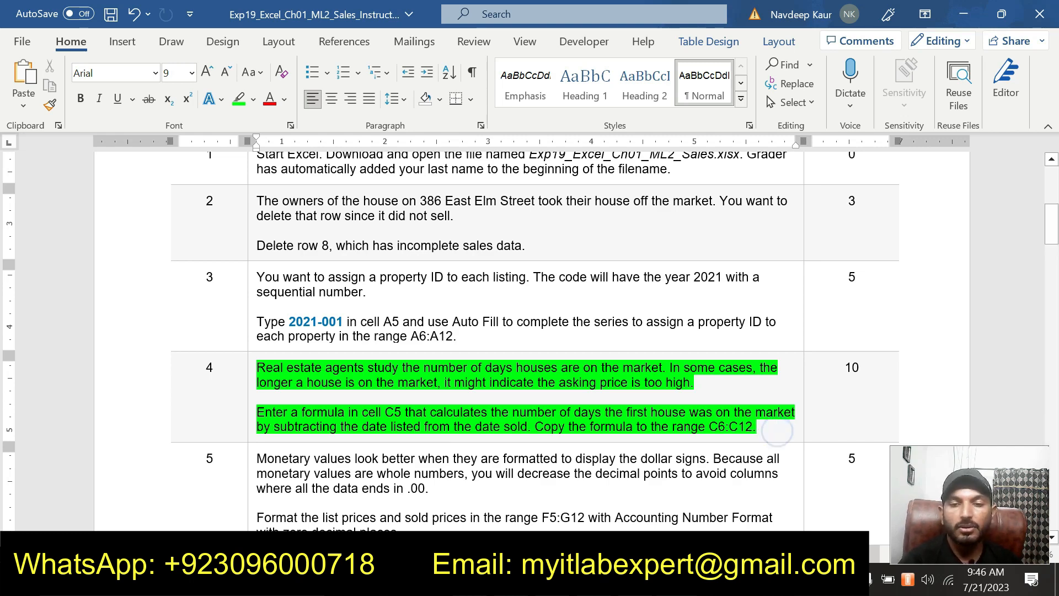
{"action": "type", "text": "]]"}
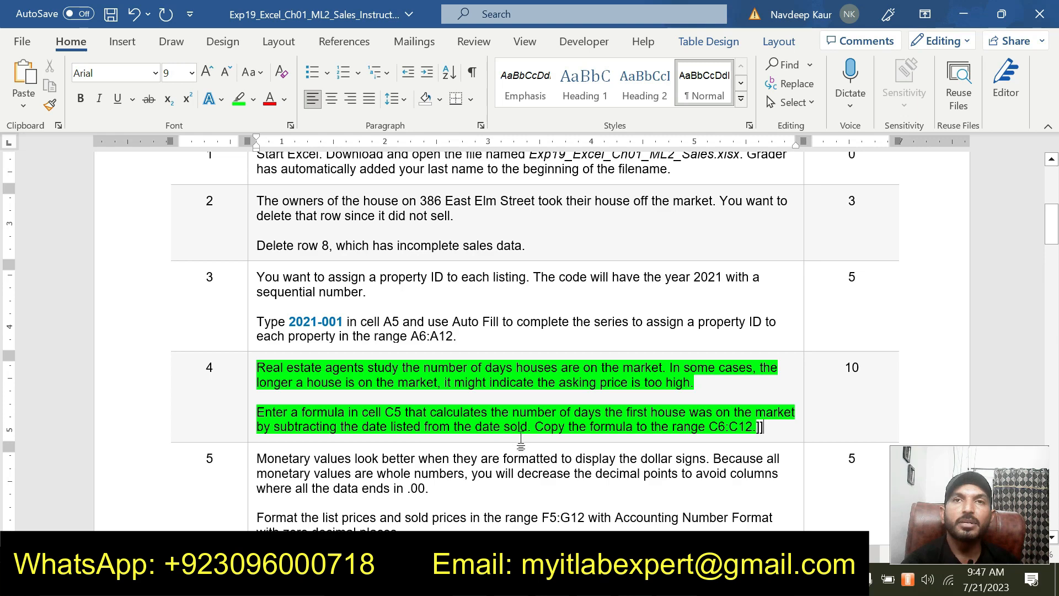
Switch to the Excel workbook and enter the formula =E5-D5 in cell C5 to calculate the days on market.
{"action": "key", "text": "alt+Tab"}
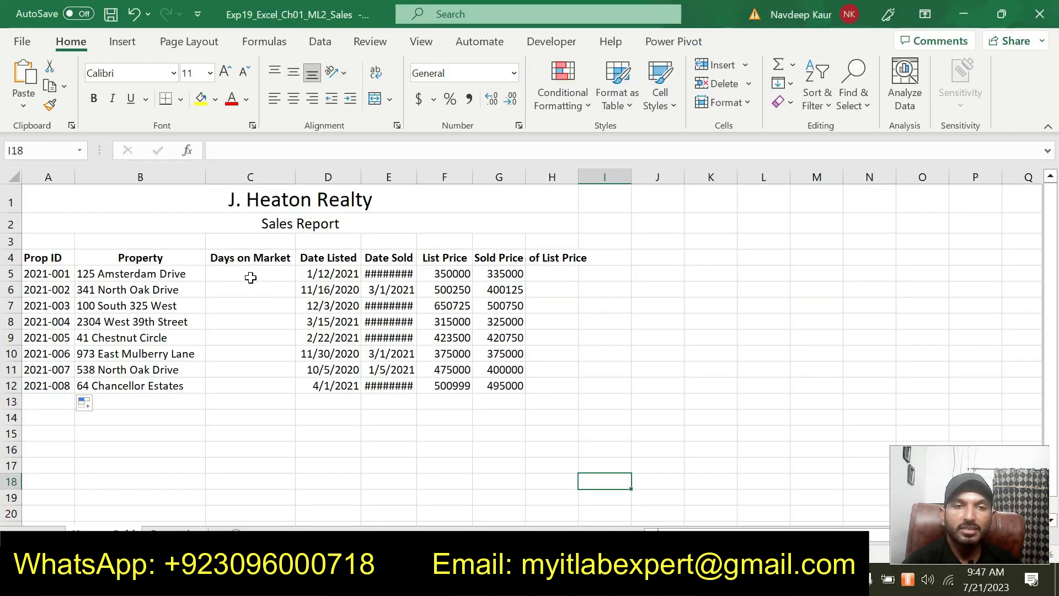
{"action": "left_click", "coordinate": [252, 278]}
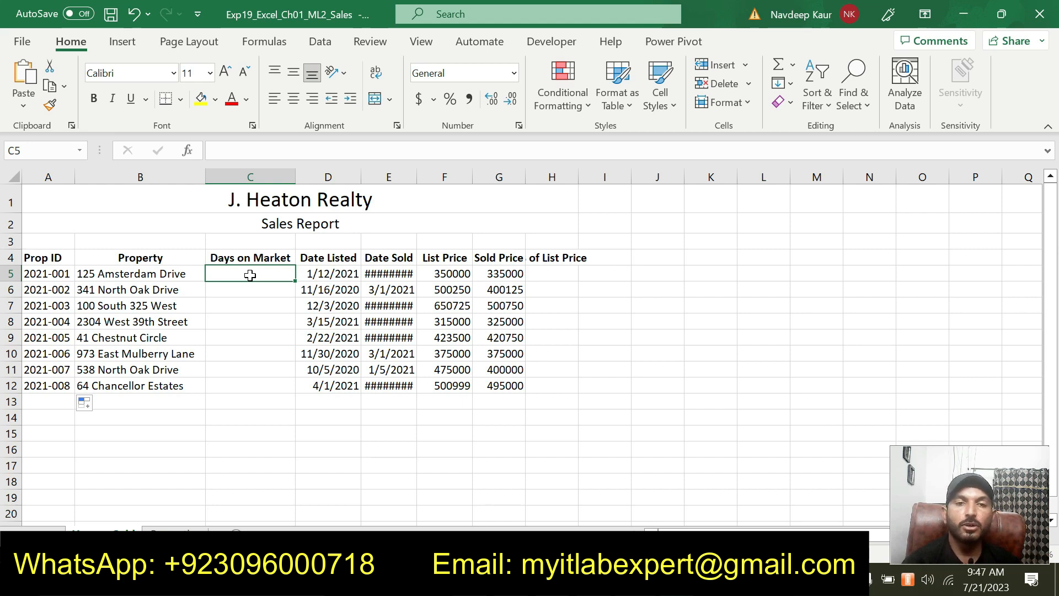
{"action": "type", "text": "="}
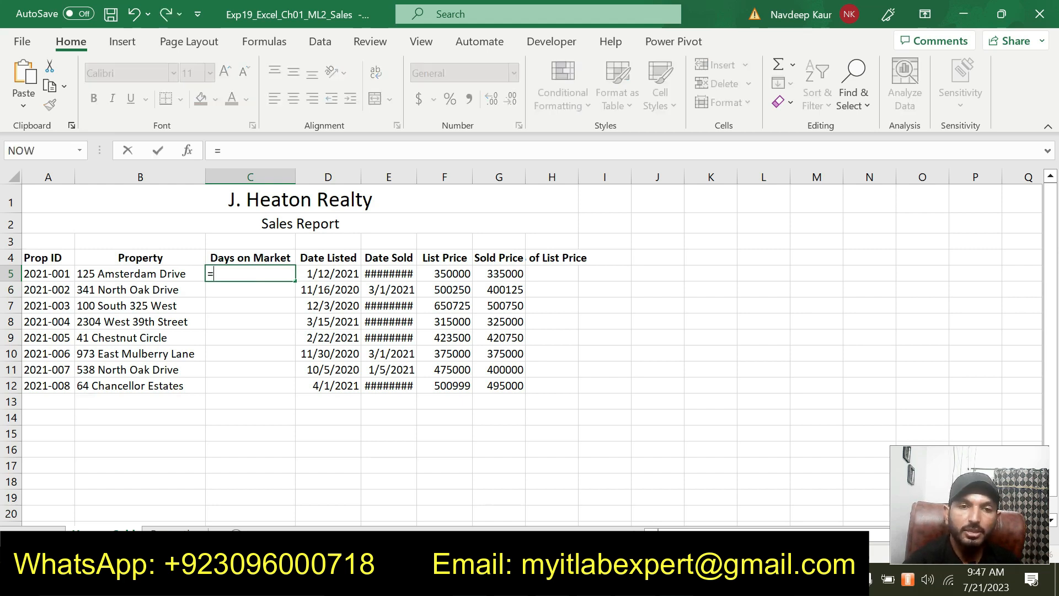
{"action": "left_click", "coordinate": [379, 274]}
{"action": "type", "text": "-"}
{"action": "left_click", "coordinate": [317, 274]}
{"action": "key", "text": "Return"}
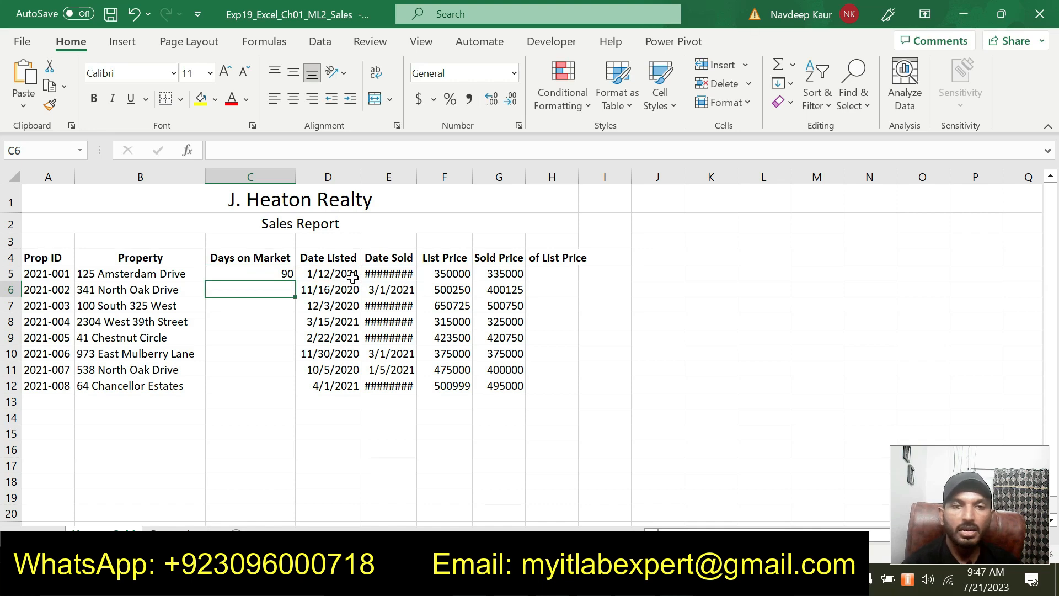
Copy the days-on-market formula from C5 to the range C6:C12, pasting formulas only.
{"action": "left_click", "coordinate": [286, 271]}
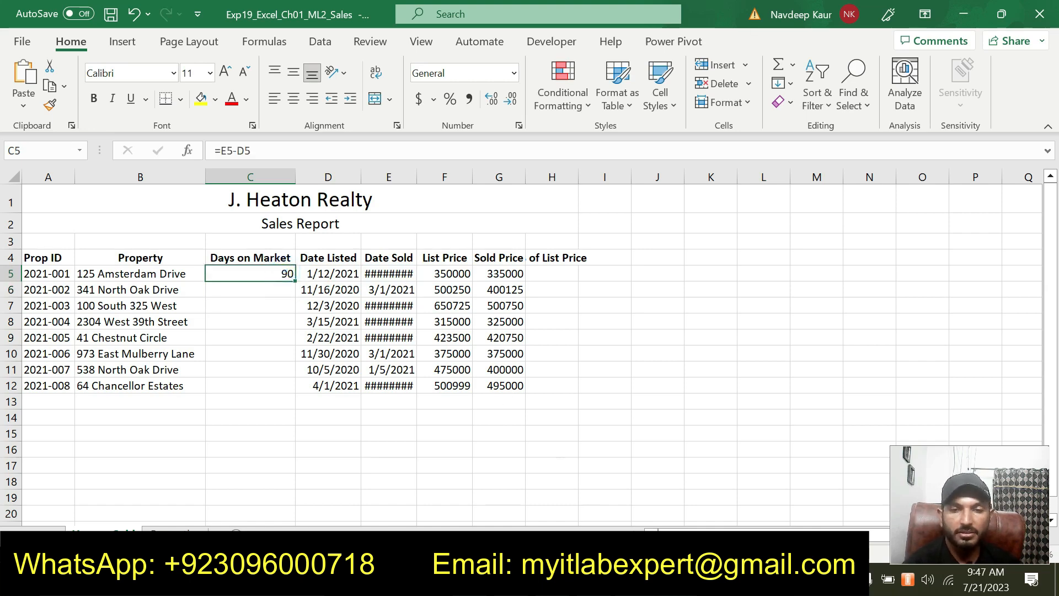
{"action": "key", "text": "alt+Tab"}
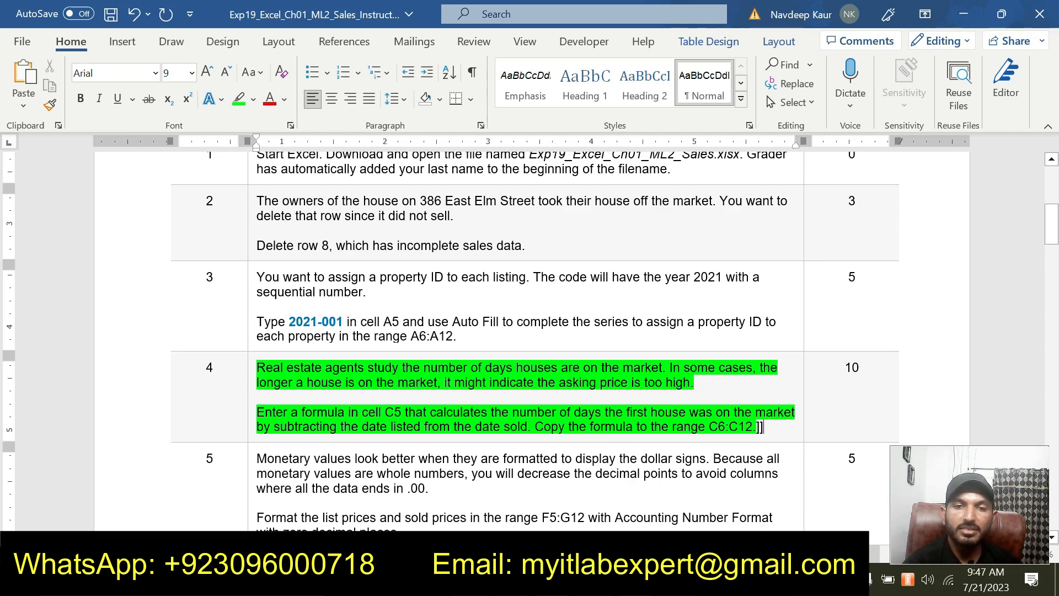
{"action": "key", "text": "alt+Tab"}
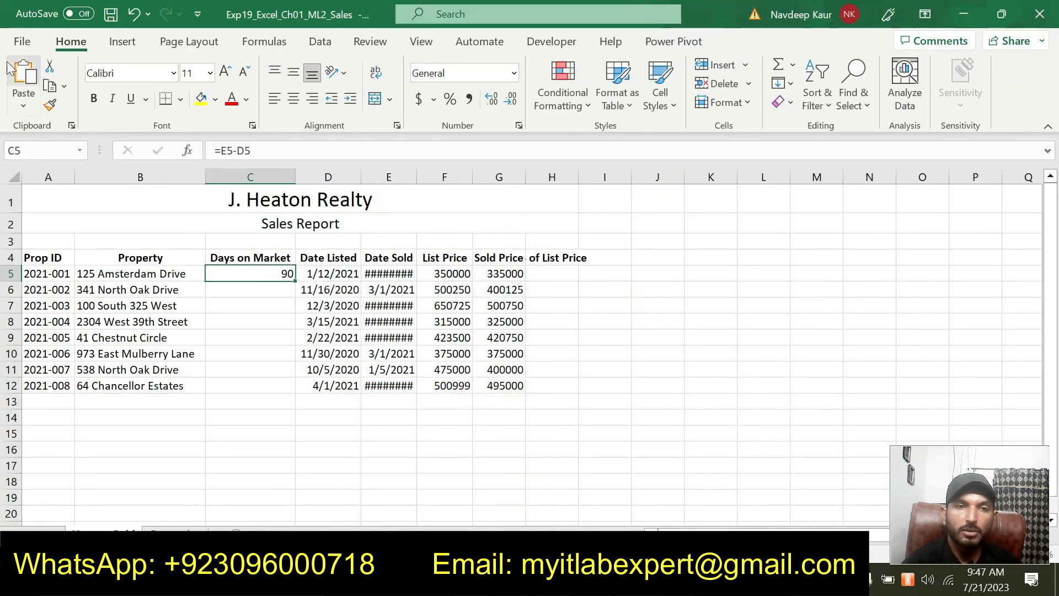
{"action": "left_click_drag", "start_coordinate": [280, 290], "coordinate": [284, 386]}
{"action": "left_click", "coordinate": [23, 106]}
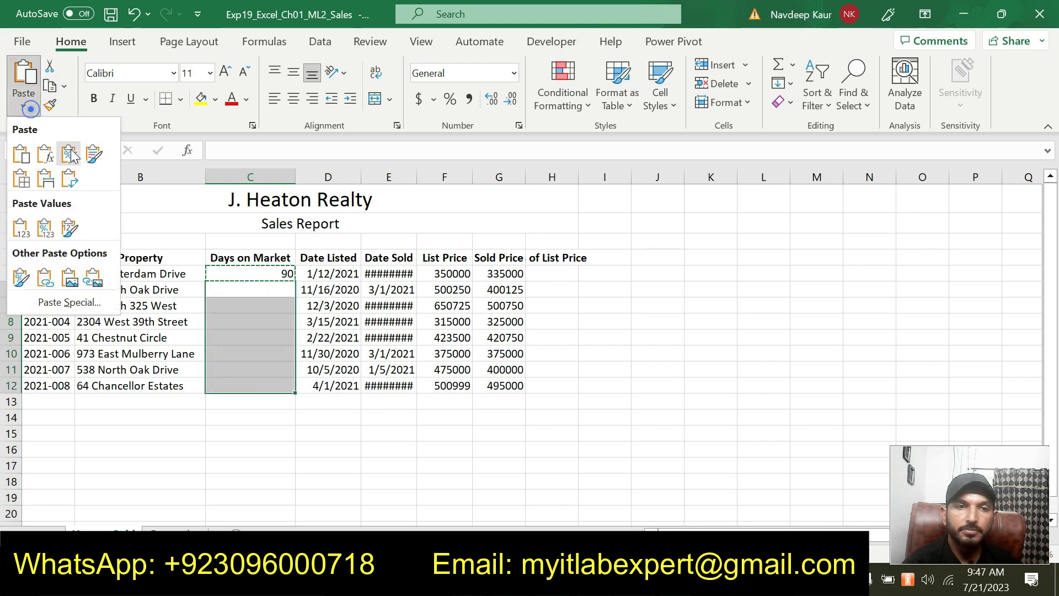
{"action": "left_click", "coordinate": [43, 155]}
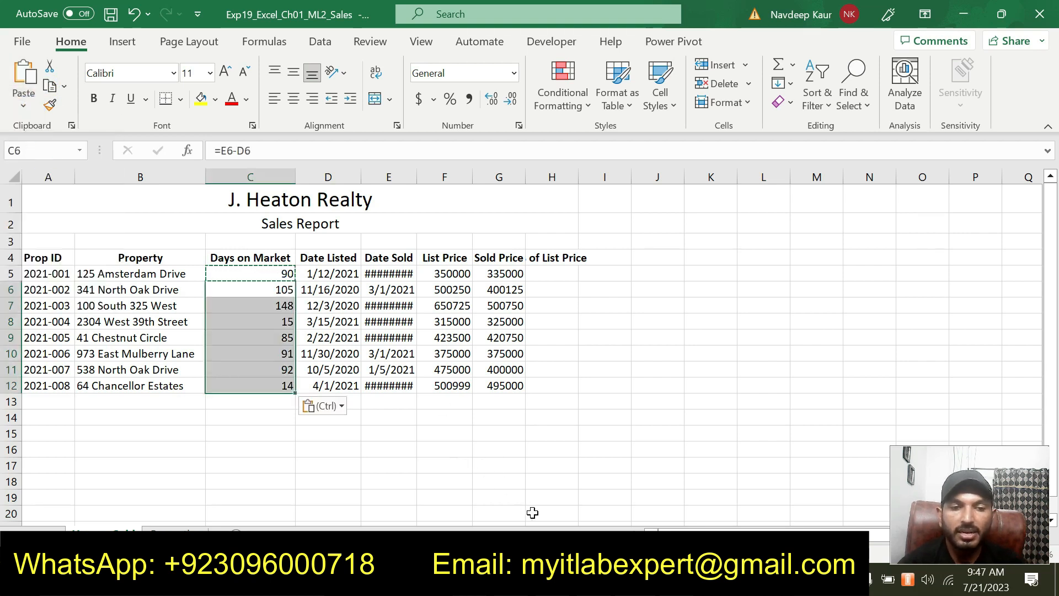
{"action": "key", "text": "Escape"}
{"action": "left_click", "coordinate": [428, 513]}
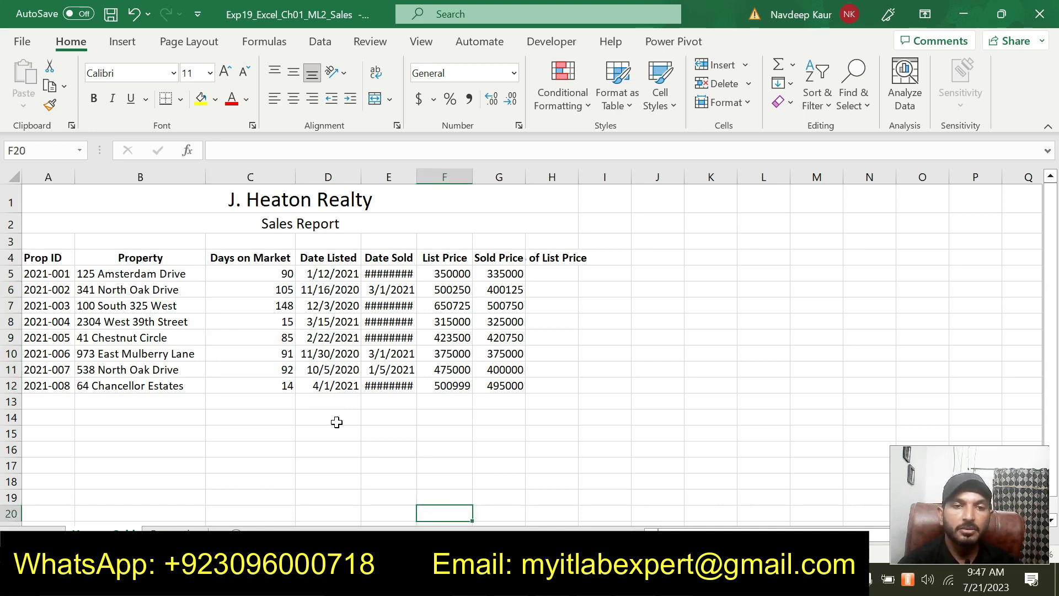
Return to the Word instructions, remove the green highlight from step 4 and apply it to the step 5 text.
{"action": "key", "text": "alt+Tab"}
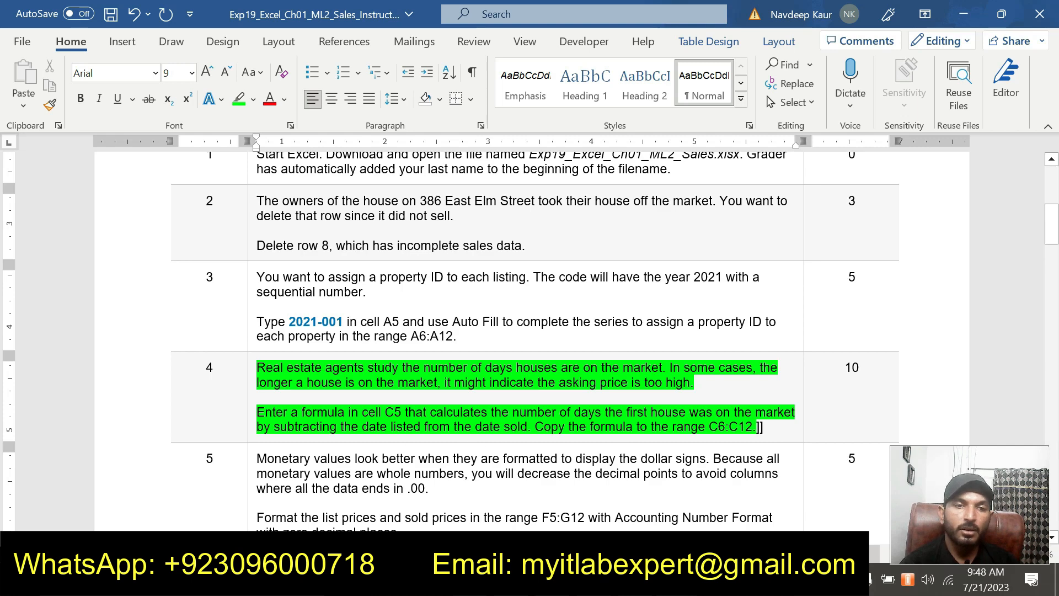
{"action": "left_click_drag", "start_coordinate": [259, 367], "coordinate": [749, 436]}
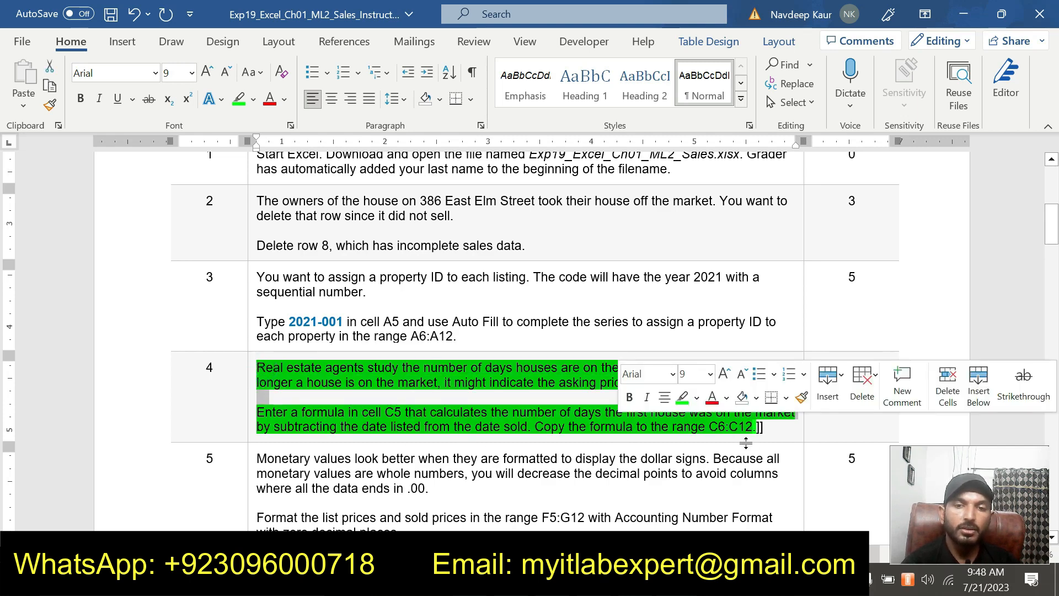
{"action": "left_click", "coordinate": [682, 397]}
{"action": "left_click", "coordinate": [358, 412]}
{"action": "scroll", "coordinate": [442, 441], "scroll_direction": "down", "scroll_amount": 1}
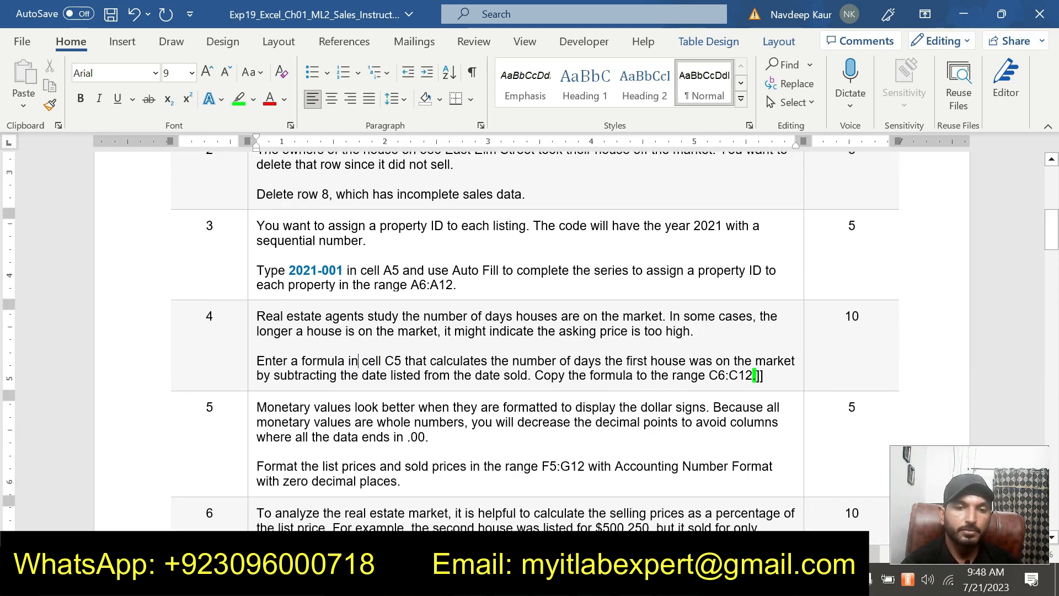
{"action": "left_click_drag", "start_coordinate": [411, 481], "coordinate": [308, 407]}
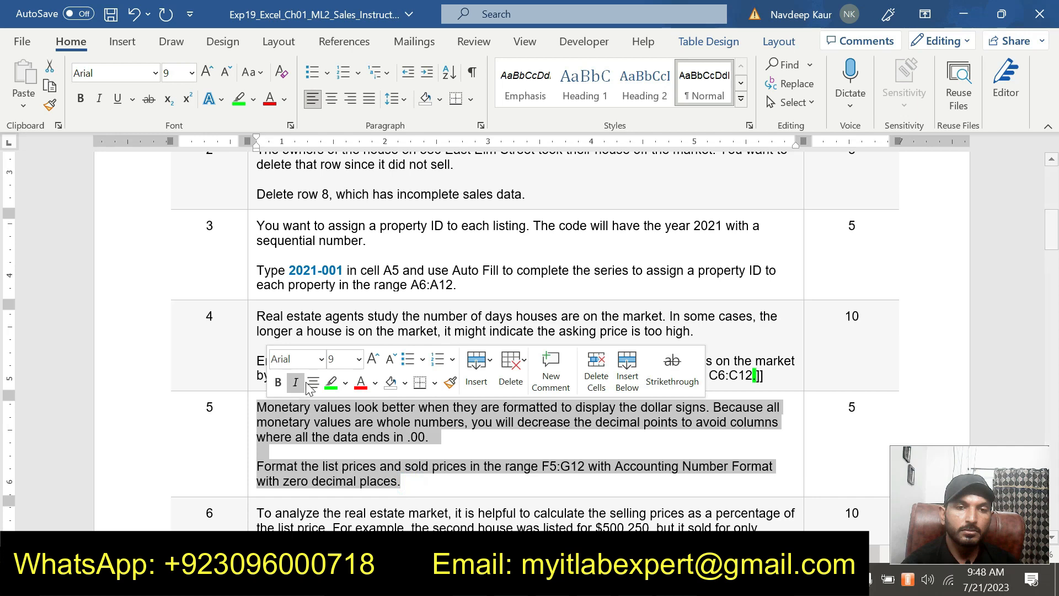
{"action": "left_click", "coordinate": [331, 383]}
{"action": "left_click", "coordinate": [429, 487]}
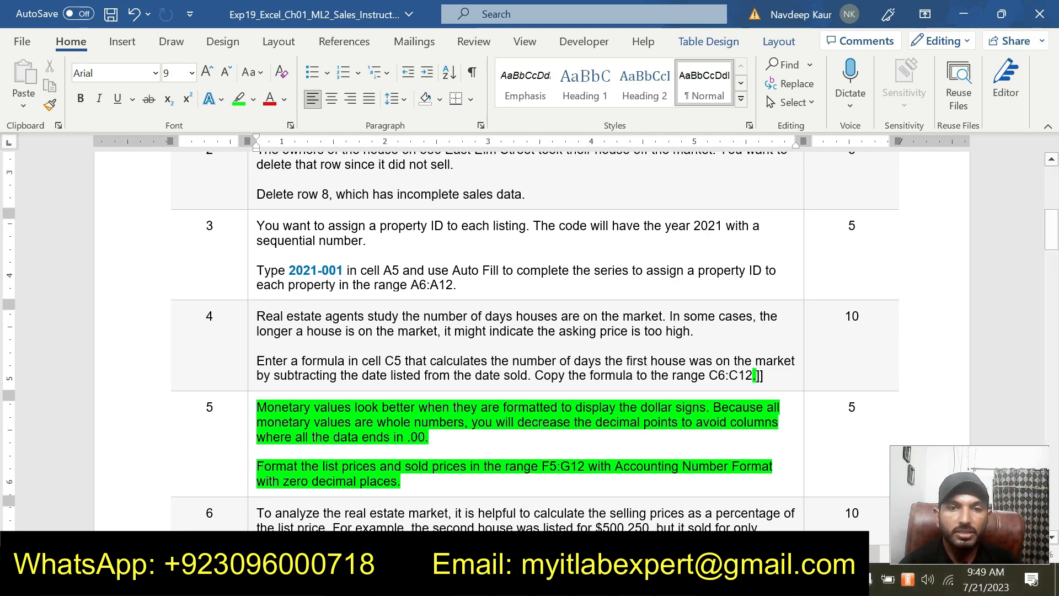
Copy the range reference F5:G12 from the step 5 instructions and use it to select those cells in the Excel workbook.
{"action": "left_click_drag", "start_coordinate": [542, 467], "coordinate": [584, 466]}
{"action": "key", "text": "ctrl+c"}
{"action": "key", "text": "alt+Tab"}
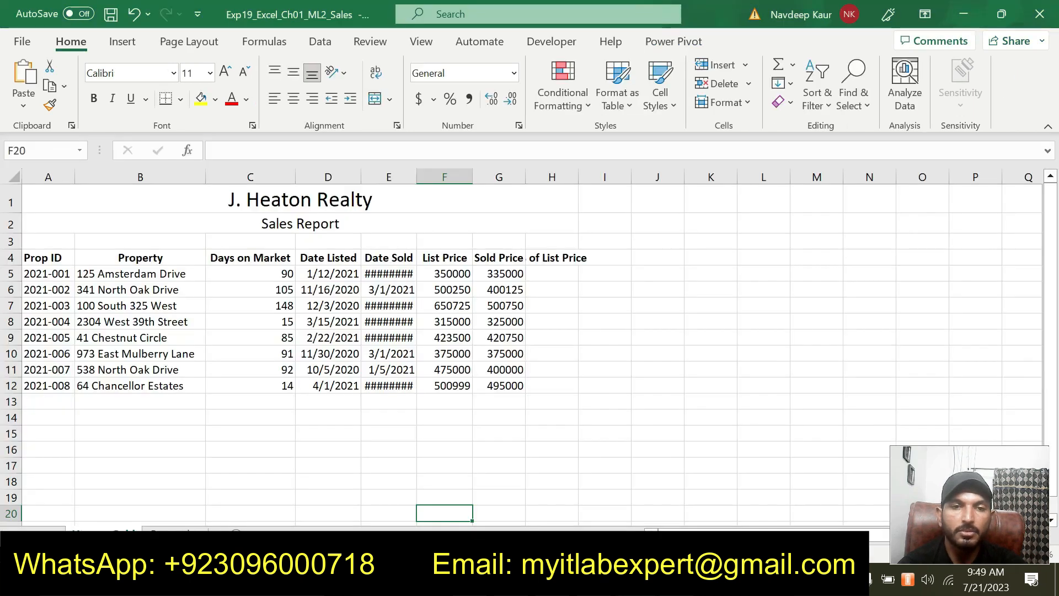
{"action": "left_click", "coordinate": [54, 148]}
{"action": "key", "text": "ctrl+v"}
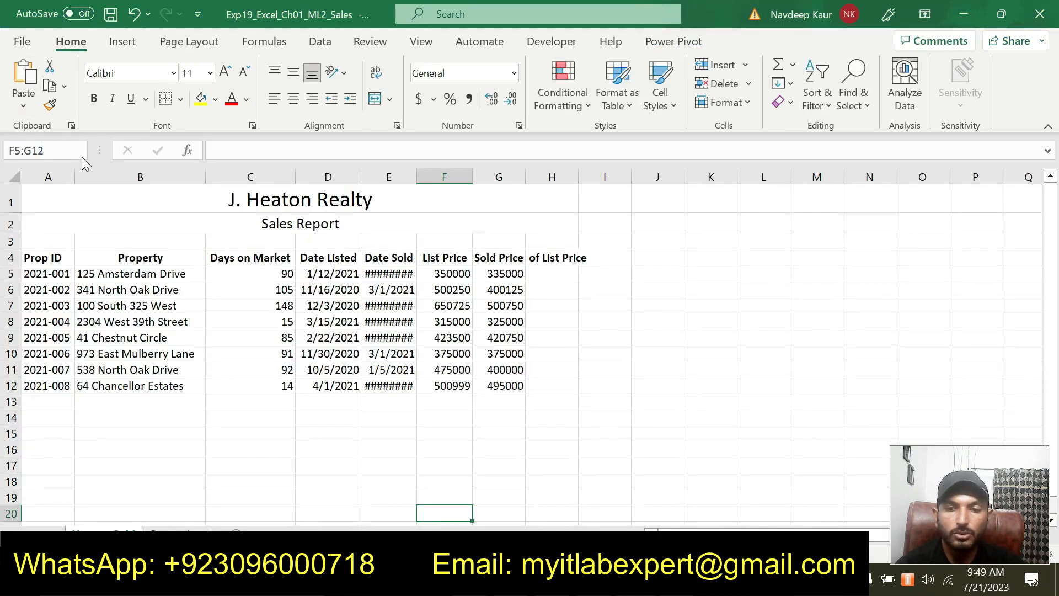
{"action": "key", "text": "Return"}
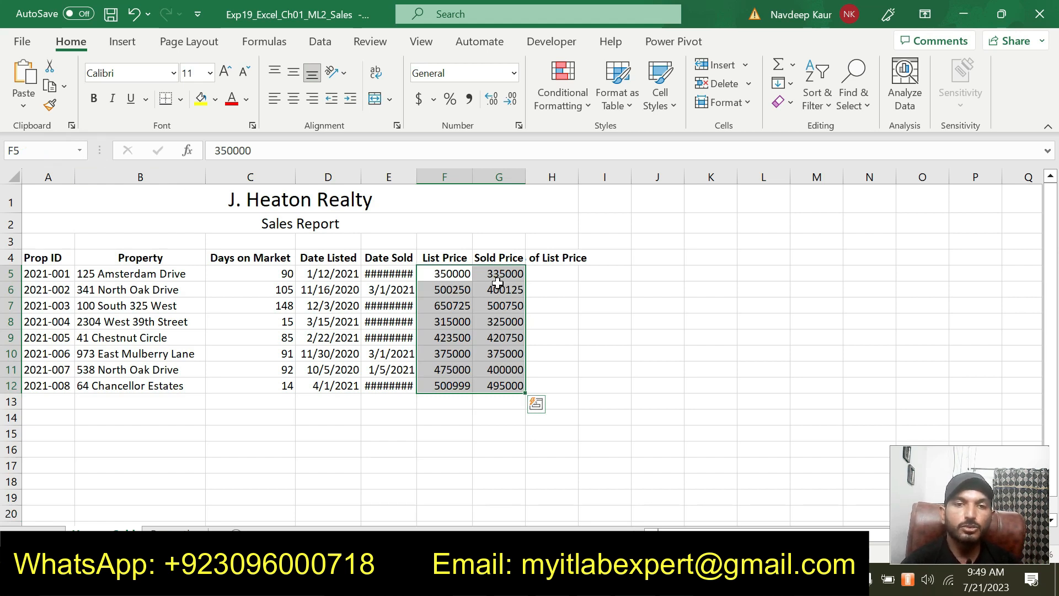
Format the selected list and sold prices with the Accounting number format, $ symbol and 0 decimal places.
{"action": "left_click", "coordinate": [521, 127]}
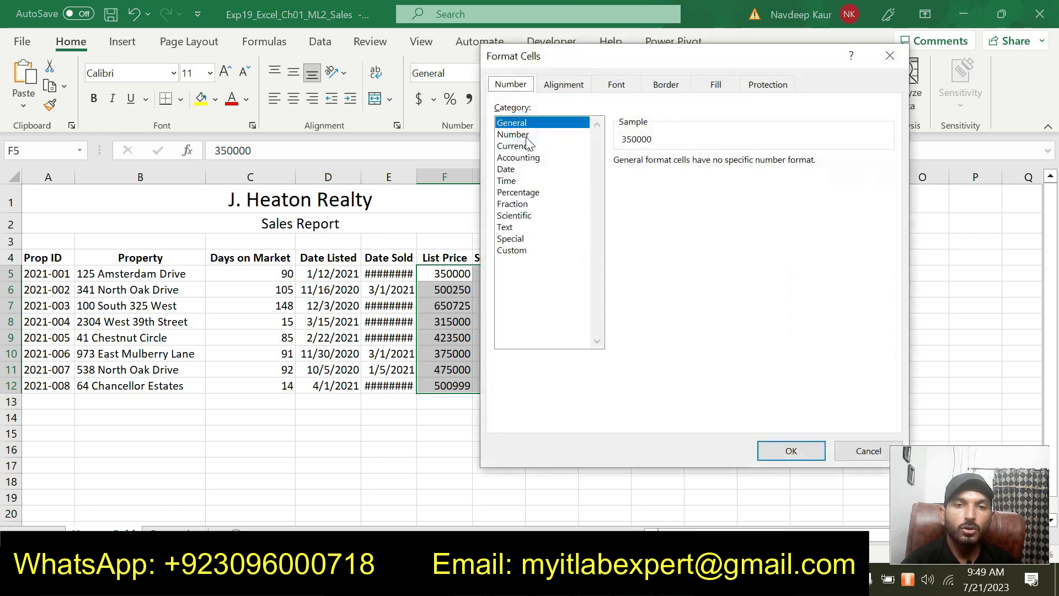
{"action": "left_click", "coordinate": [518, 157]}
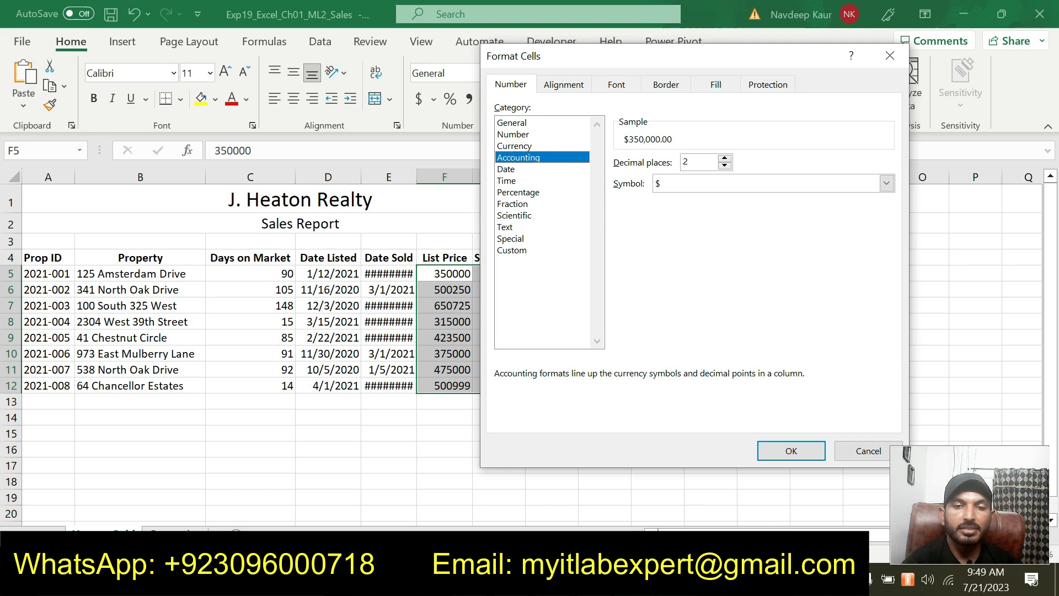
{"action": "left_click", "coordinate": [588, 579]}
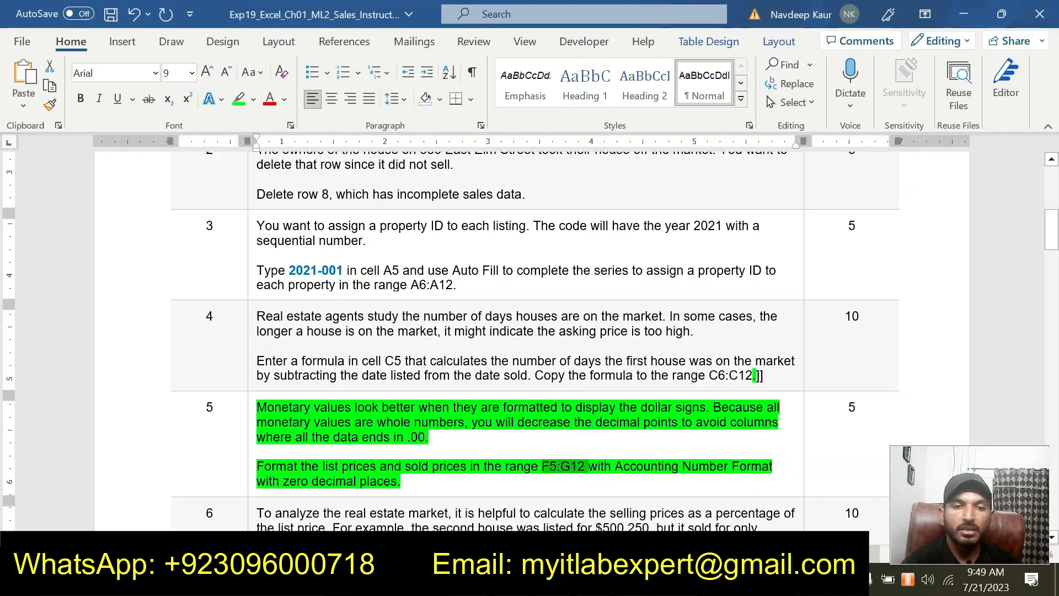
{"action": "left_click", "coordinate": [612, 579]}
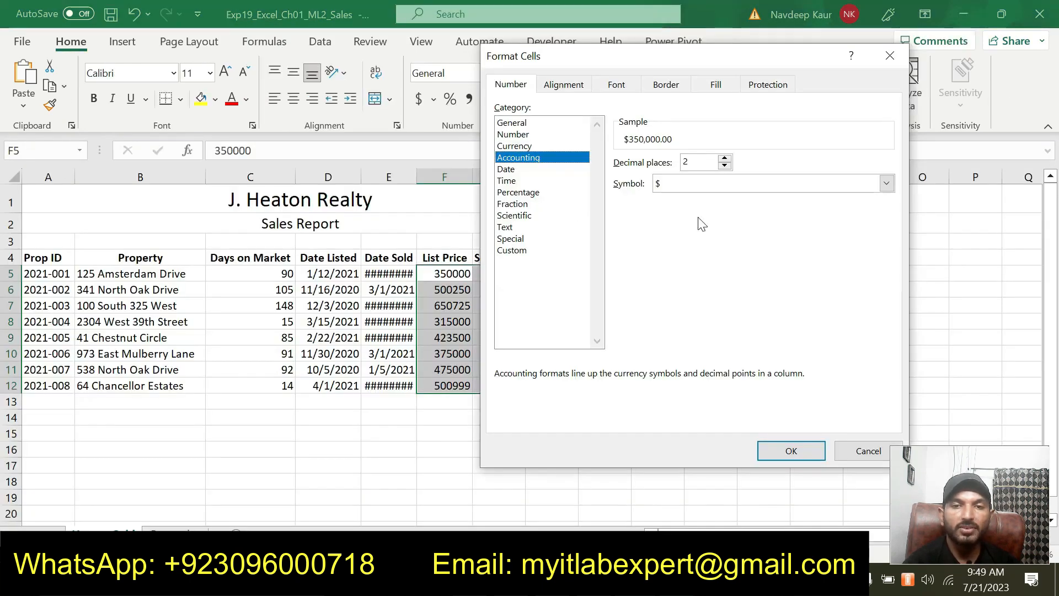
{"action": "left_click", "coordinate": [724, 165]}
{"action": "left_click", "coordinate": [724, 165]}
{"action": "left_click_drag", "start_coordinate": [639, 61], "coordinate": [334, 57]}
{"action": "left_click", "coordinate": [467, 450]}
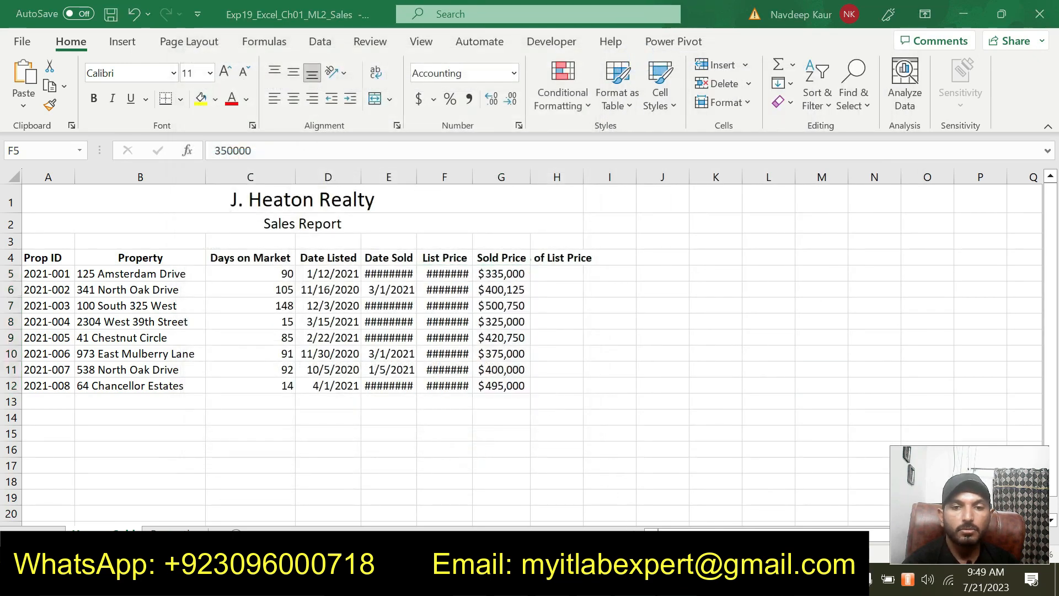
Return to the Word instructions, remove the green highlight from step 5 and apply it to the step 6 text.
{"action": "left_click", "coordinate": [579, 579]}
{"action": "left_click", "coordinate": [701, 488]}
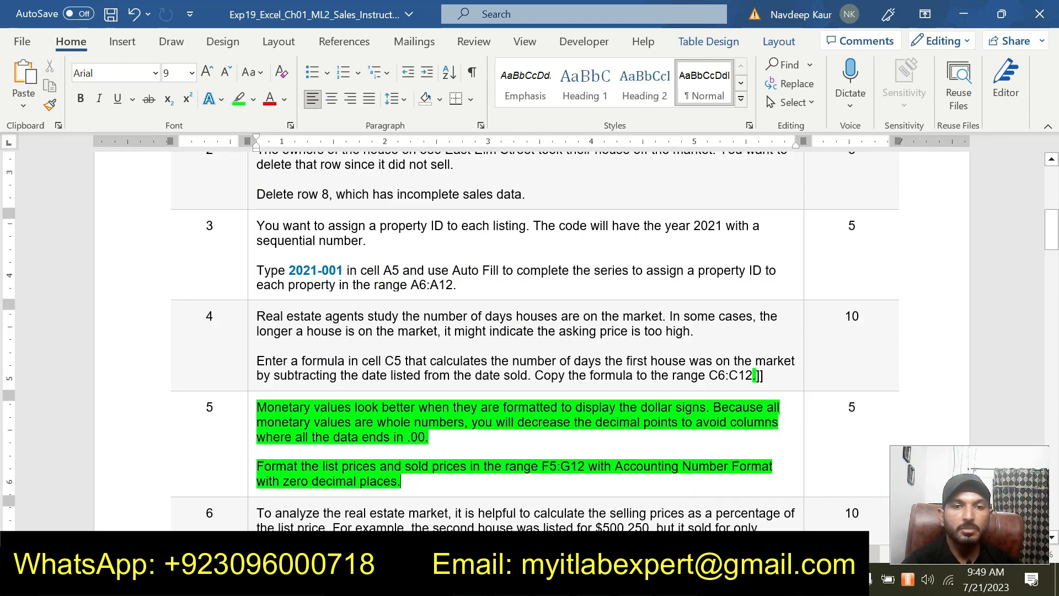
{"action": "left_click", "coordinate": [552, 579]}
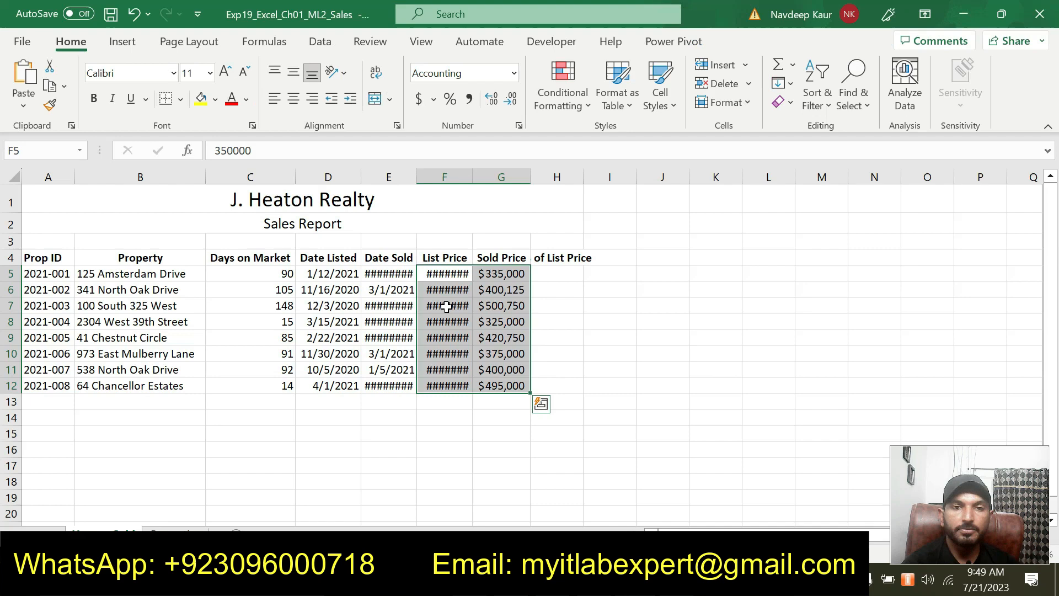
{"action": "left_click", "coordinate": [645, 579]}
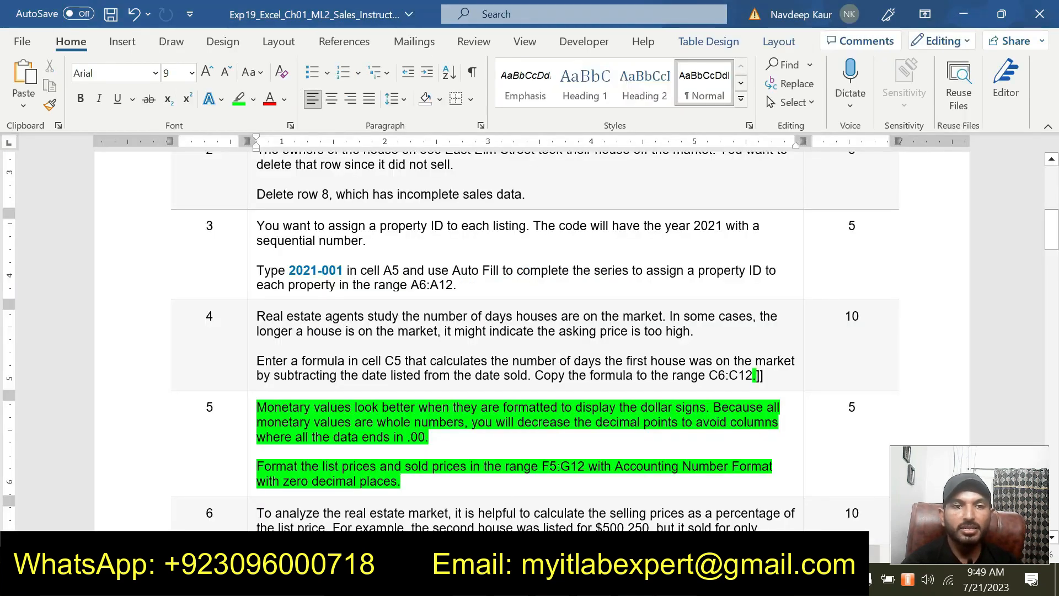
{"action": "mouse_move", "coordinate": [411, 482]}
{"action": "left_mouse_down"}
{"action": "mouse_move", "coordinate": [258, 438]}
{"action": "mouse_move", "coordinate": [257, 407]}
{"action": "left_mouse_up"}
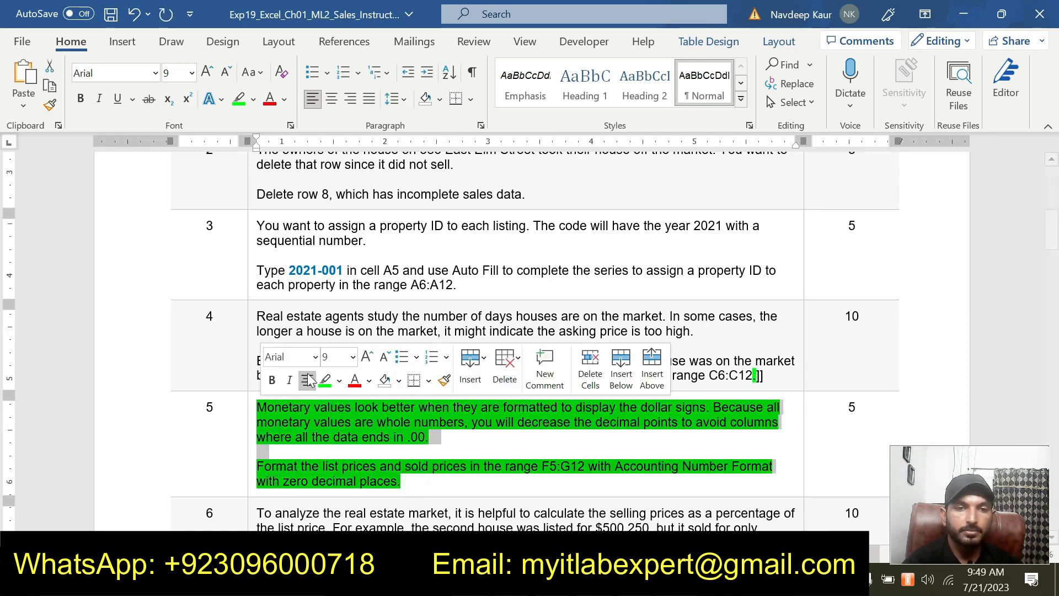
{"action": "left_click", "coordinate": [324, 377]}
{"action": "scroll", "coordinate": [324, 377], "scroll_direction": "down", "scroll_amount": 2}
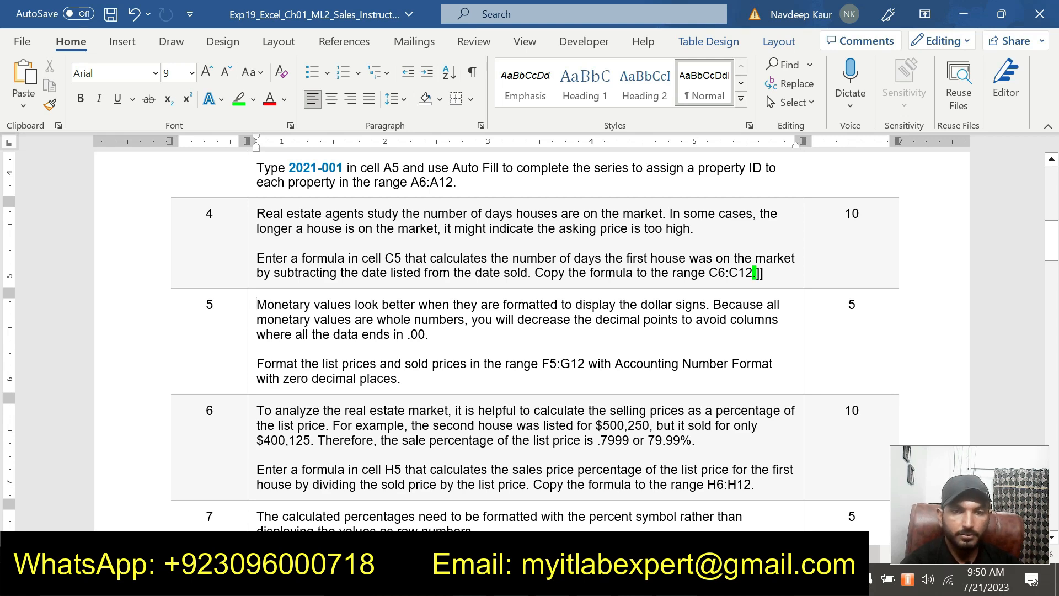
{"action": "left_click_drag", "start_coordinate": [755, 484], "coordinate": [256, 410]}
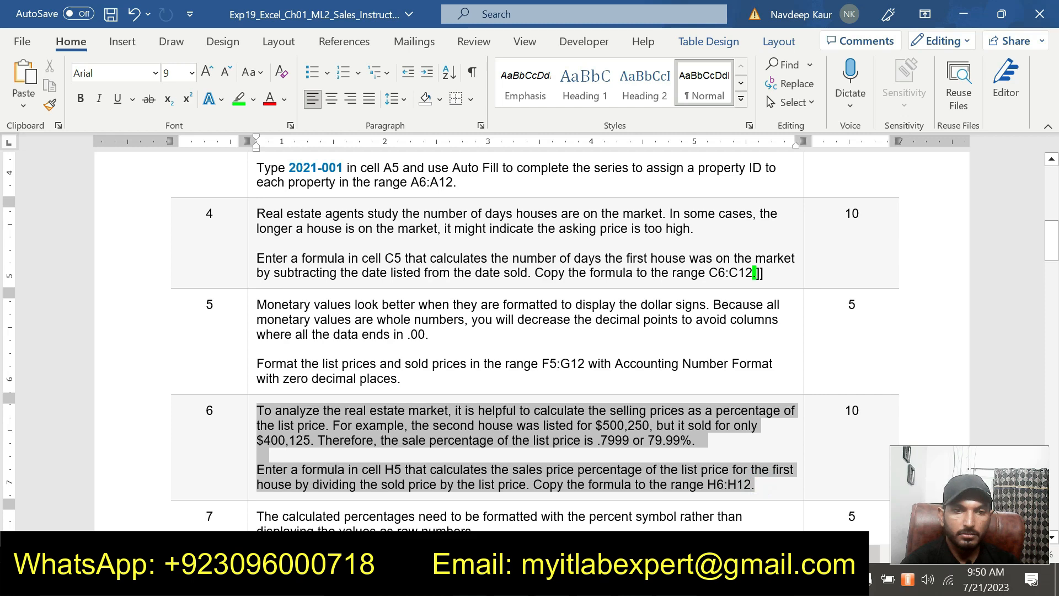
{"action": "left_click", "coordinate": [323, 381]}
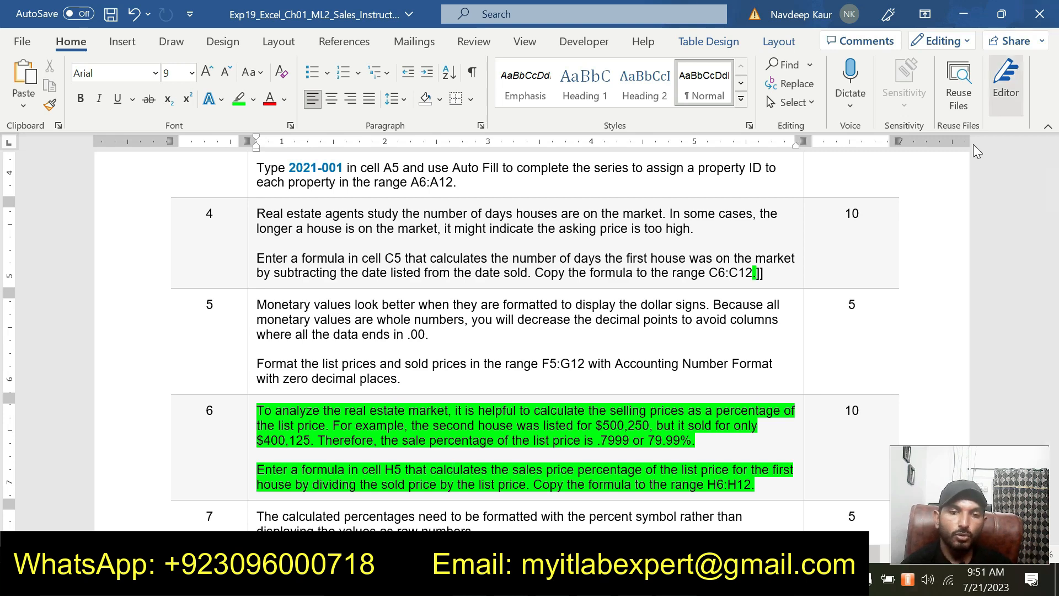
In the Excel workbook, enter the formula =G5/F5 in cell H5 to divide the sold price by the list price.
{"action": "key", "text": "alt+Tab"}
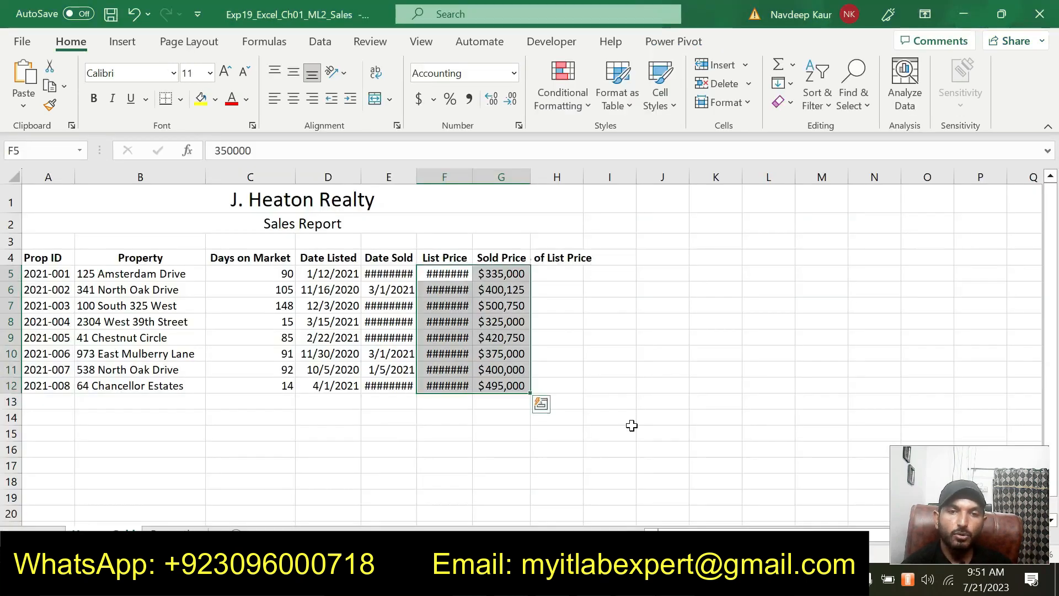
{"action": "left_click", "coordinate": [542, 272]}
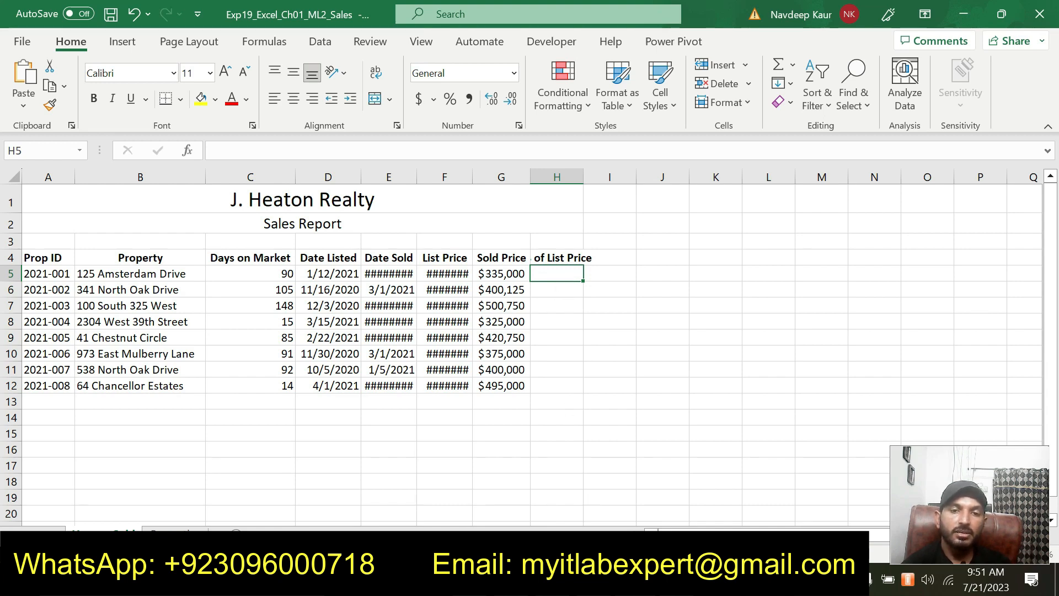
{"action": "key", "text": "alt+Tab"}
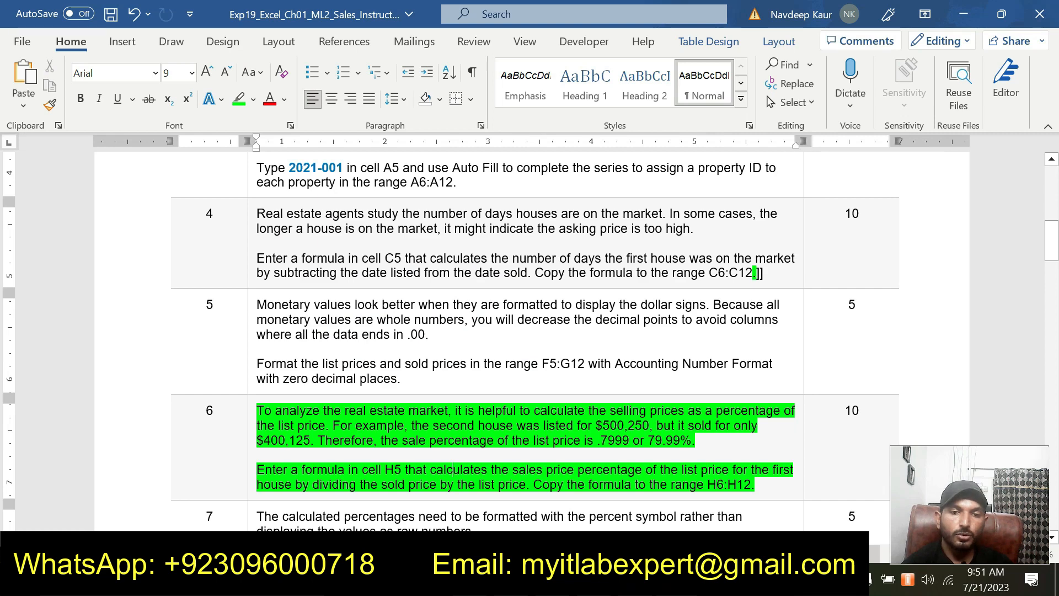
{"action": "key", "text": "alt+Tab"}
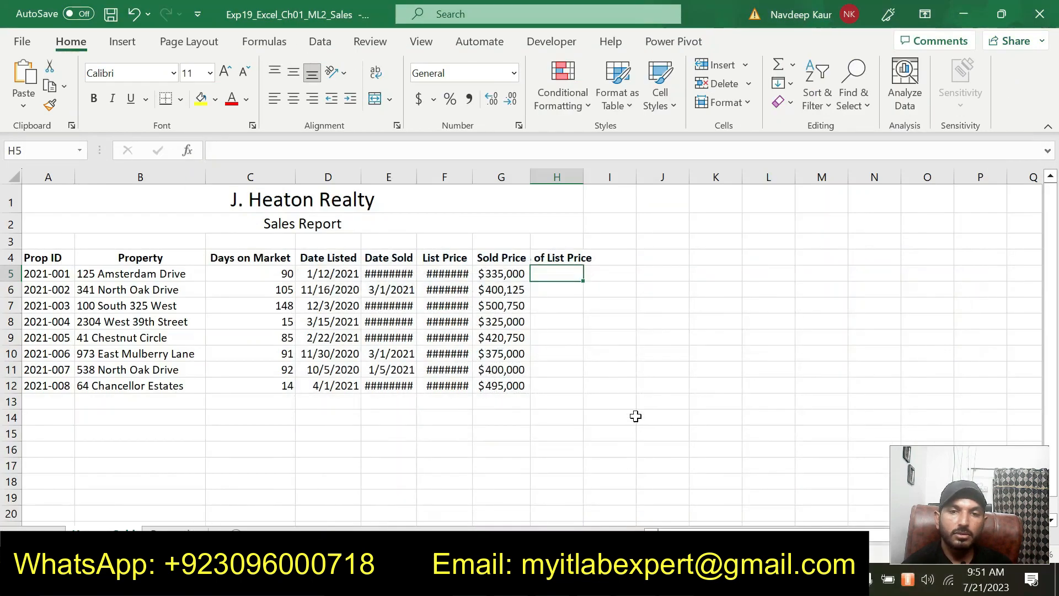
{"action": "type", "text": "="}
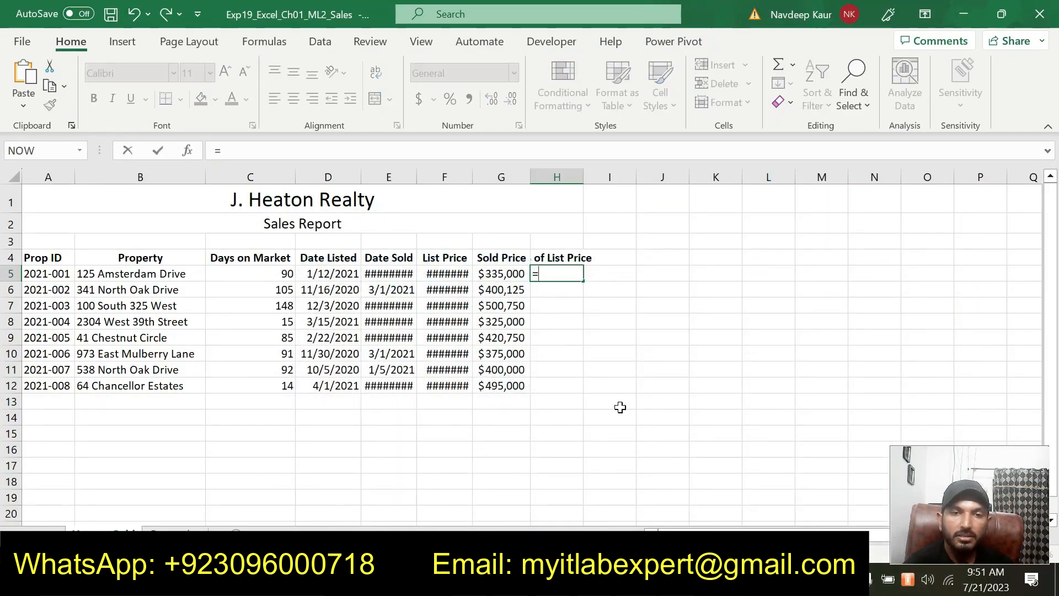
{"action": "left_click", "coordinate": [507, 276]}
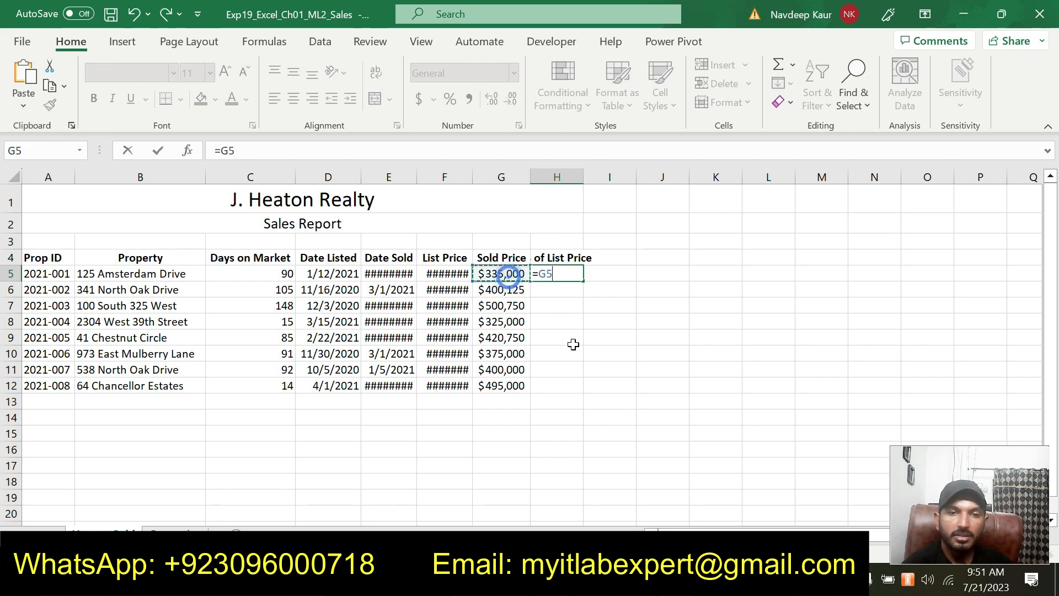
{"action": "type", "text": "/"}
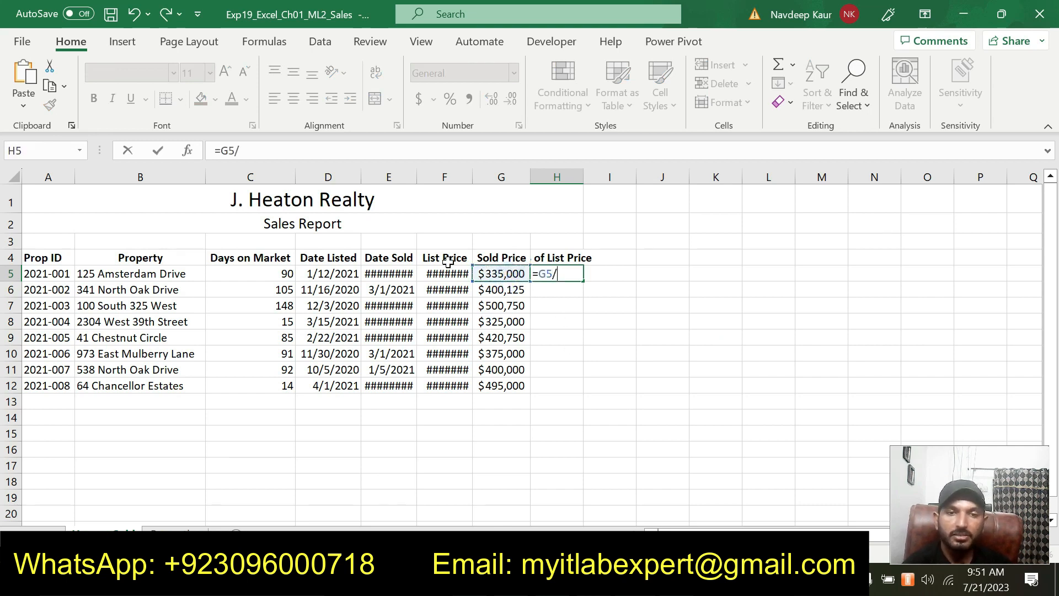
{"action": "left_click", "coordinate": [460, 276]}
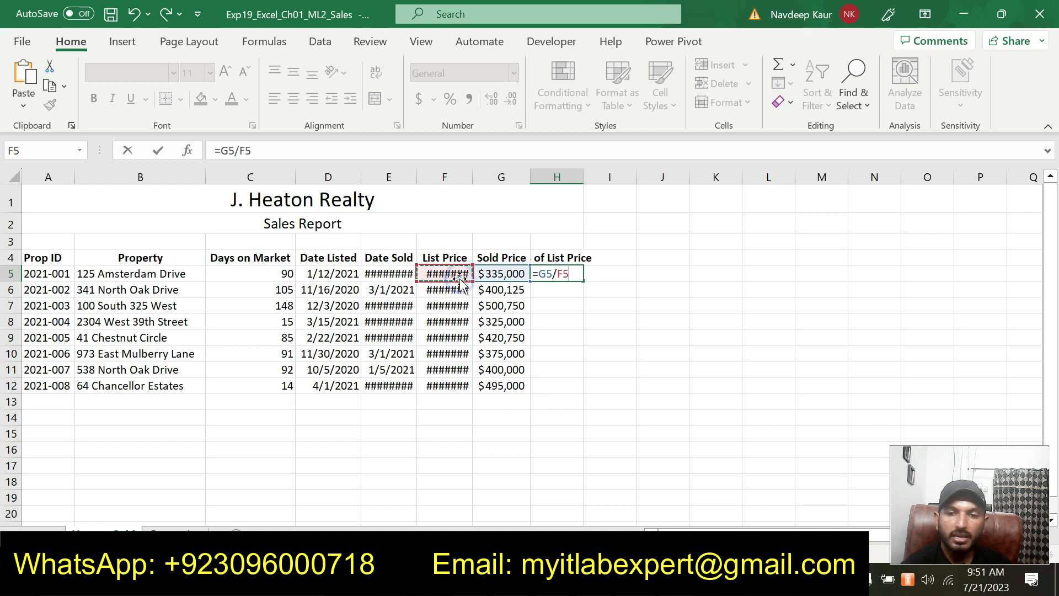
{"action": "key", "text": "Return"}
{"action": "left_click", "coordinate": [563, 274]}
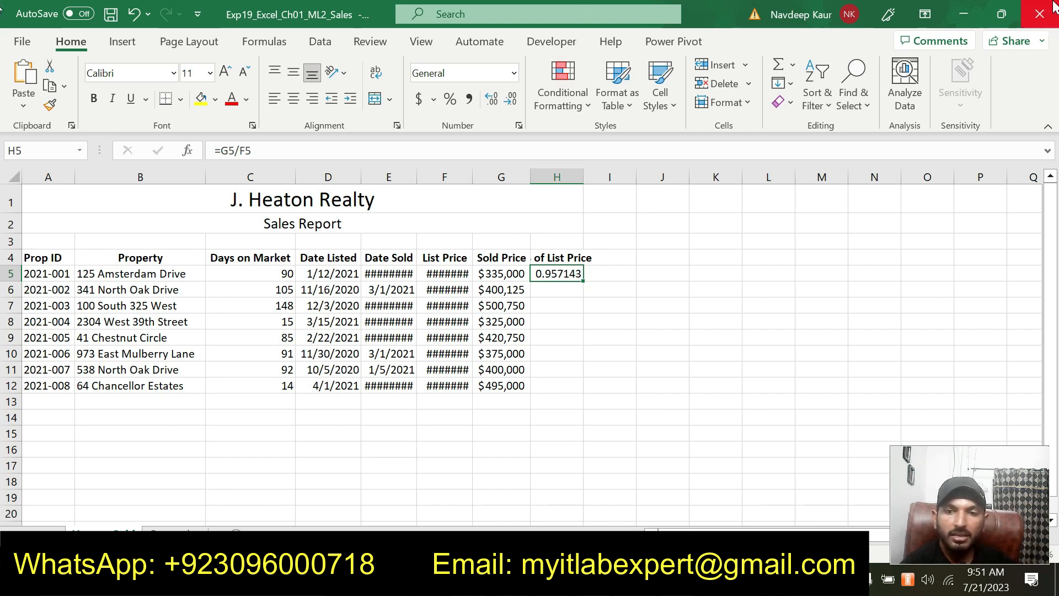
Check the target range in the Word instructions and fill the H5 formula down through H12 in the Excel workbook.
{"action": "key", "text": "alt+Tab"}
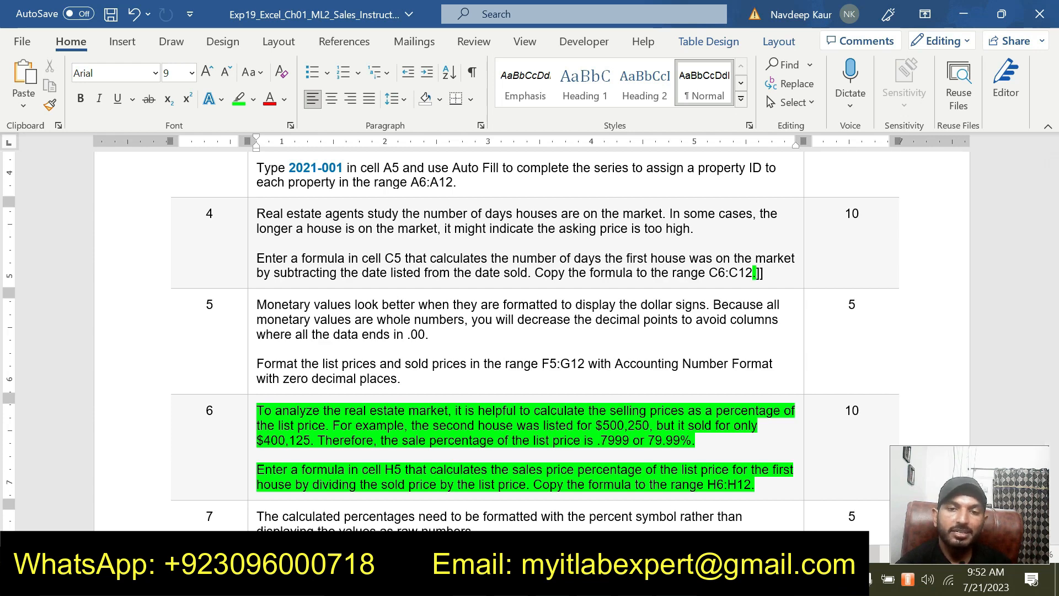
{"action": "key", "text": "alt+Tab"}
{"action": "left_click_drag", "start_coordinate": [582, 282], "coordinate": [585, 389]}
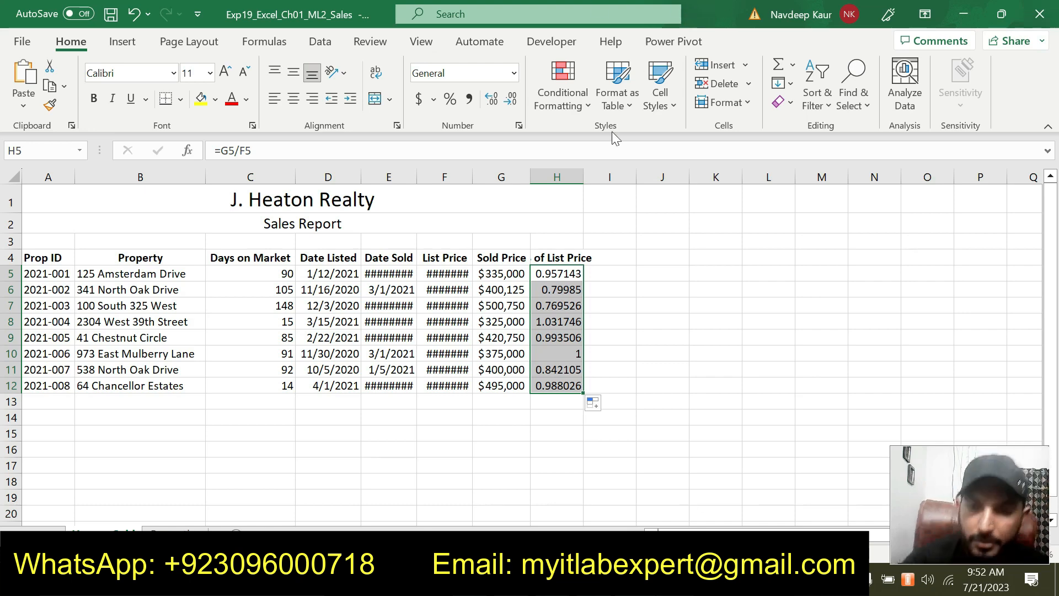
Return to the Word instructions, clear the green highlight from step 6 and highlight the step 7 text in green.
{"action": "key", "text": "alt+Tab"}
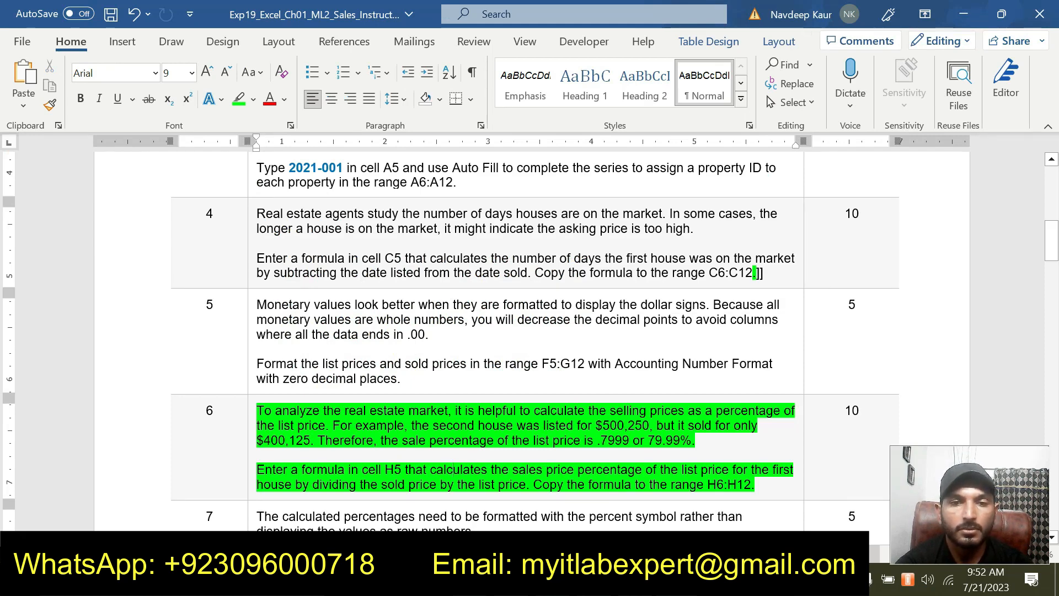
{"action": "left_click_drag", "start_coordinate": [757, 486], "coordinate": [257, 410]}
{"action": "left_click", "coordinate": [322, 386]}
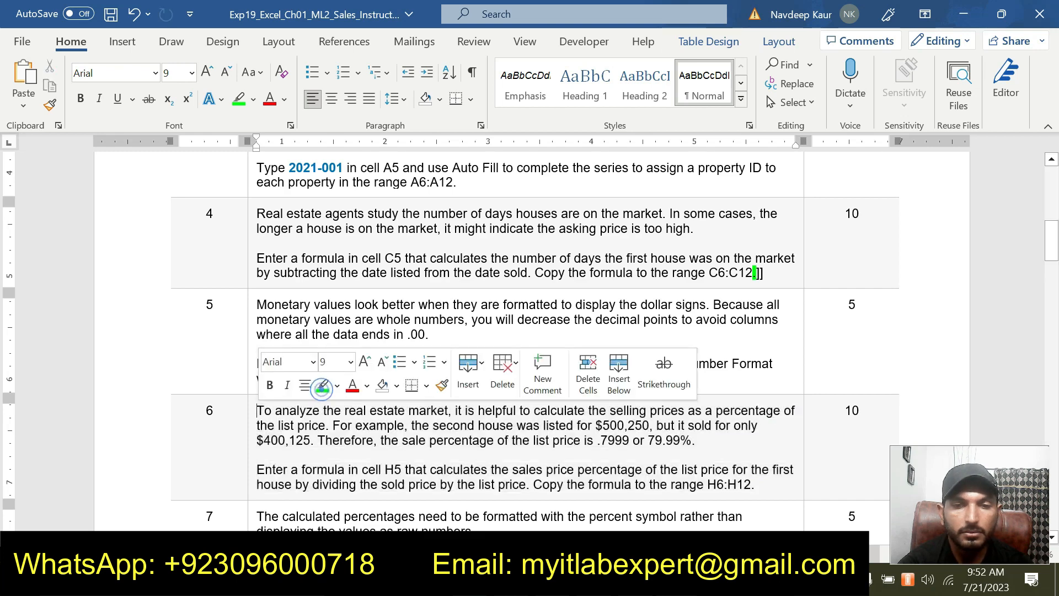
{"action": "scroll", "coordinate": [322, 389], "scroll_direction": "down", "scroll_amount": 4}
{"action": "left_click_drag", "start_coordinate": [729, 458], "coordinate": [287, 414]}
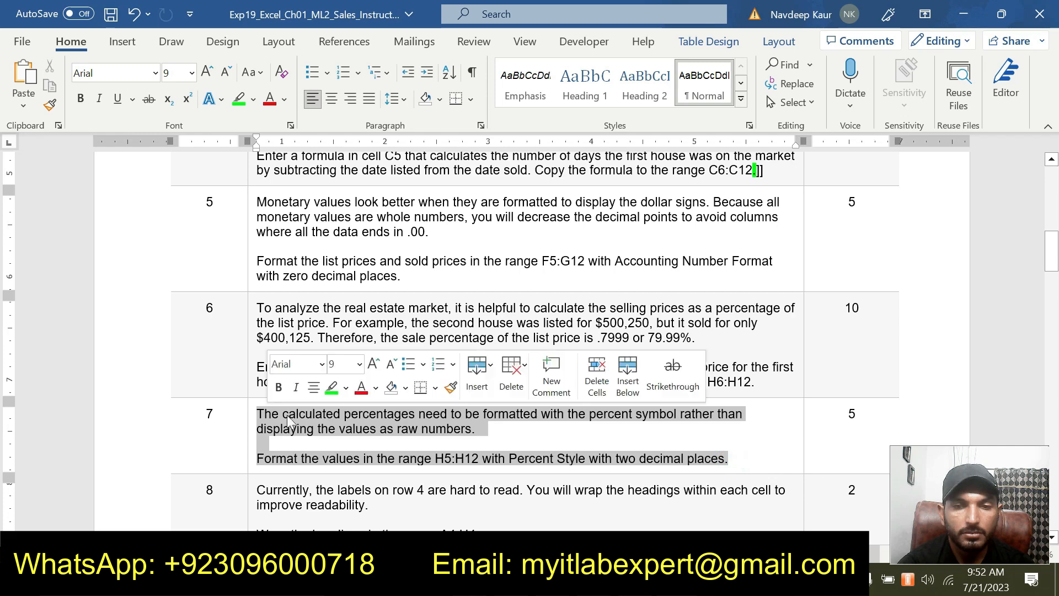
{"action": "left_click", "coordinate": [332, 387]}
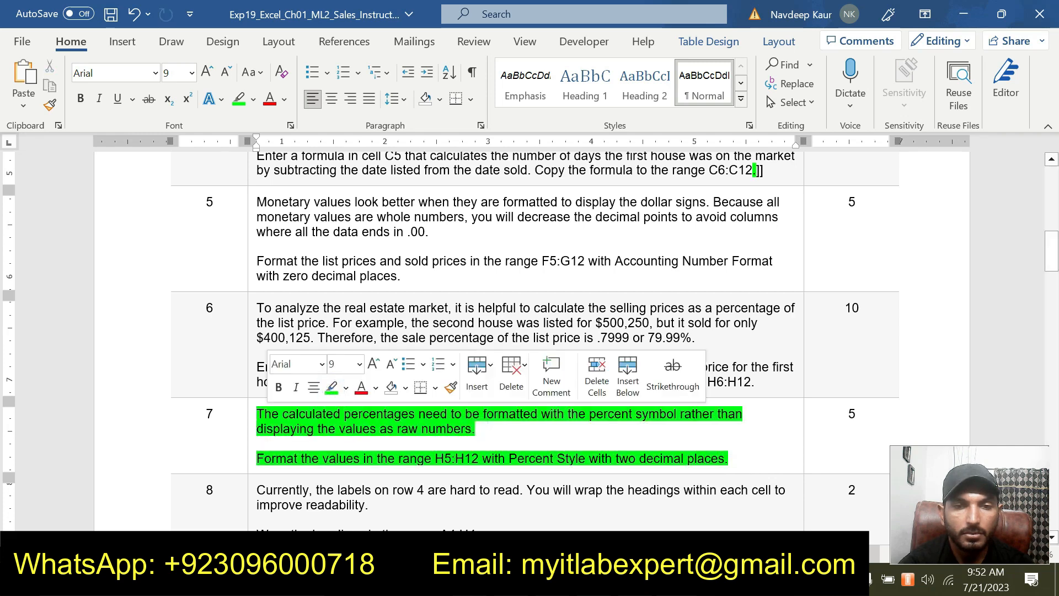
{"action": "left_click", "coordinate": [506, 459]}
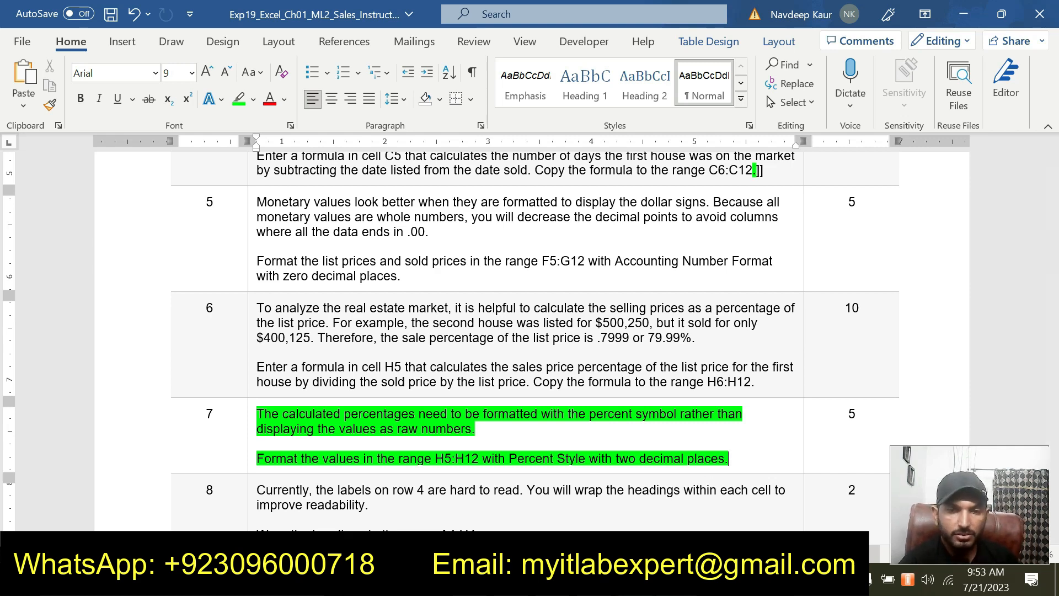
Format the range H5:H12 in the Excel workbook with Percent Style and two decimal places.
{"action": "key", "text": "alt+Tab"}
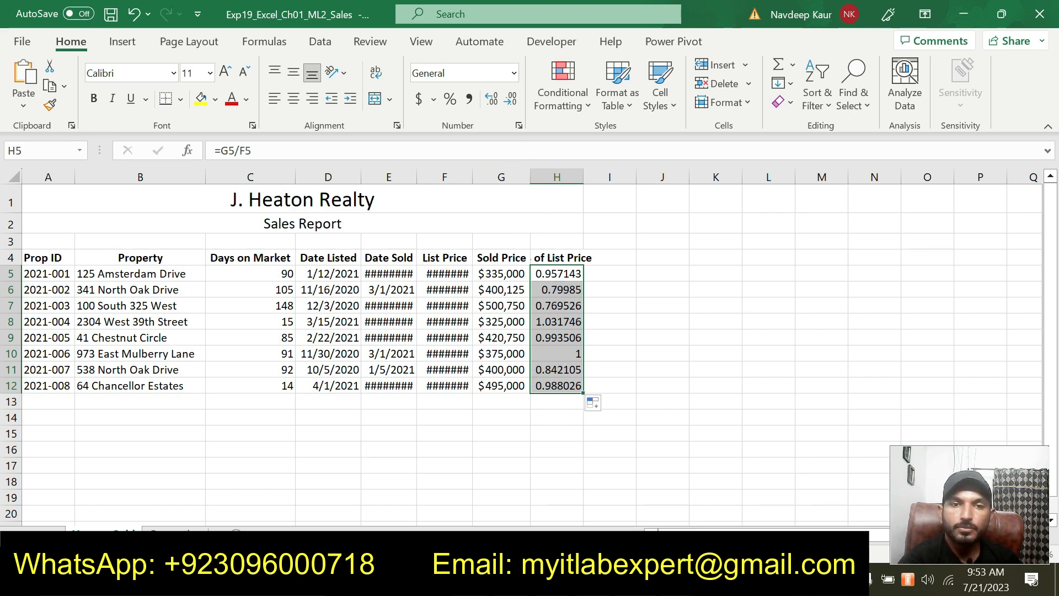
{"action": "left_click", "coordinate": [518, 128]}
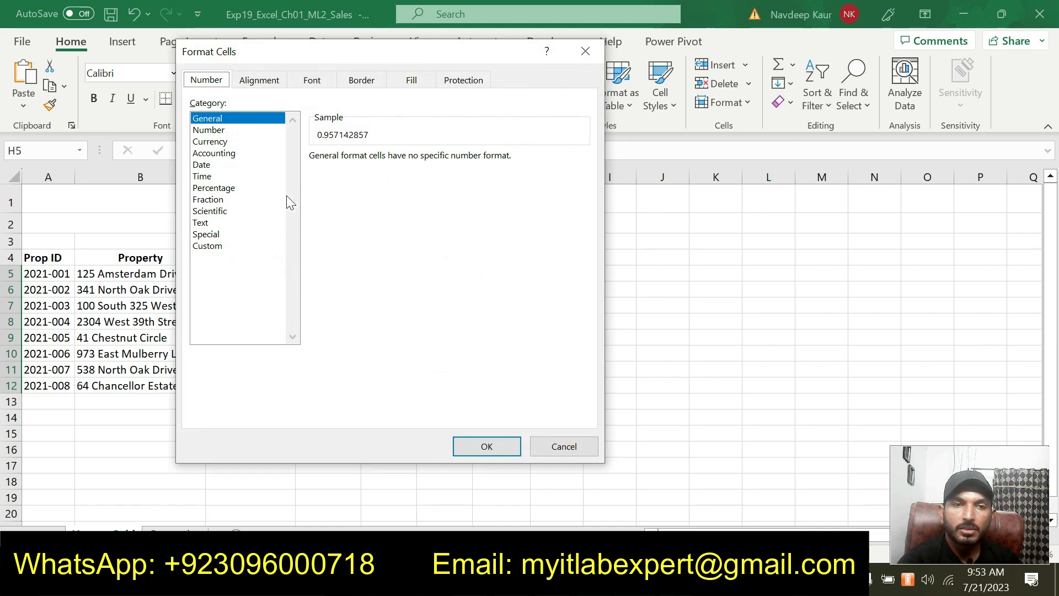
{"action": "left_click", "coordinate": [585, 51]}
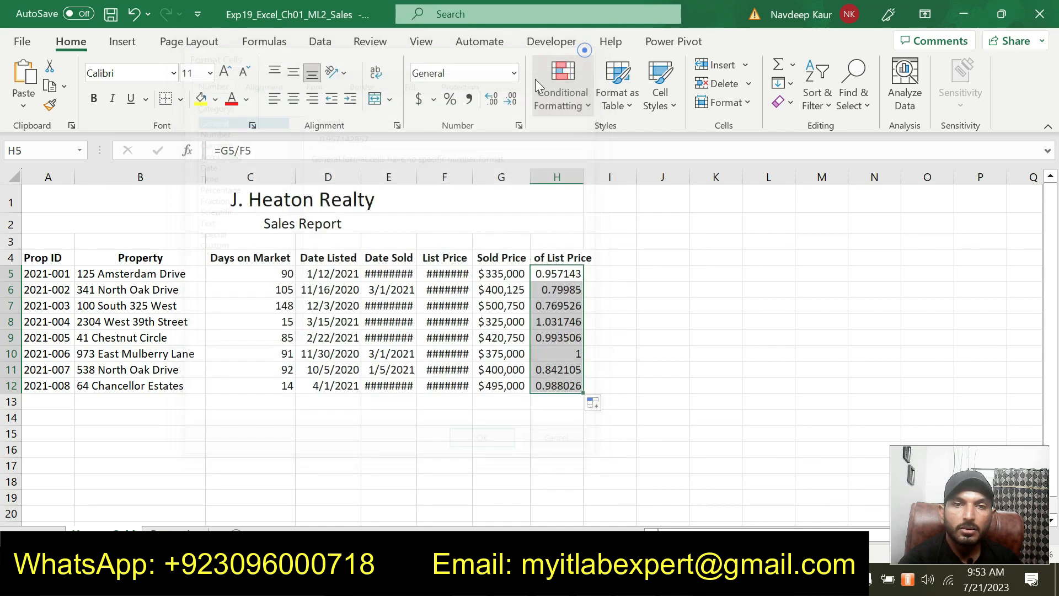
{"action": "left_click", "coordinate": [451, 101]}
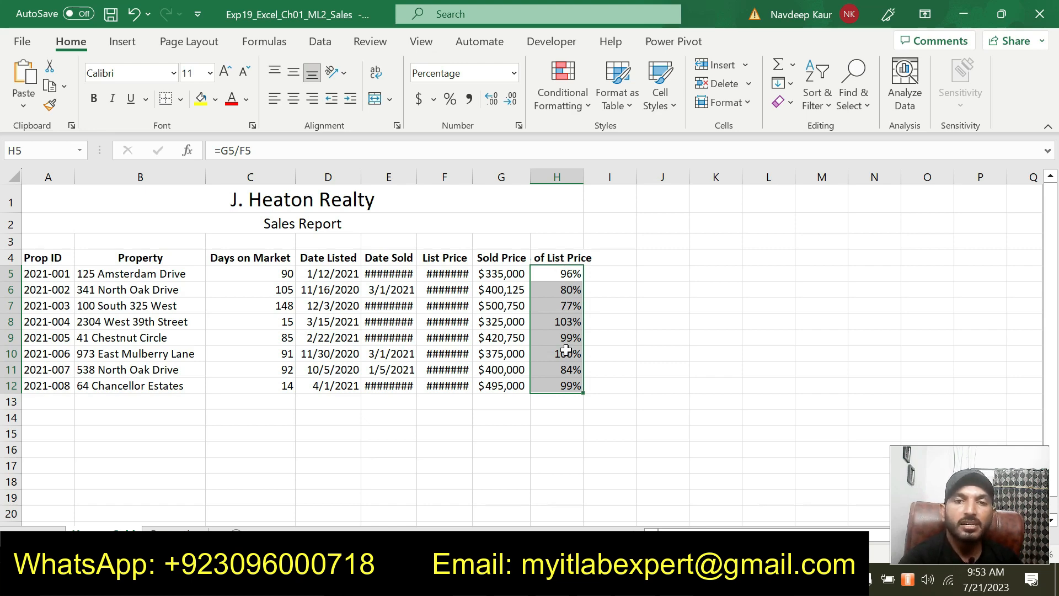
{"action": "left_click", "coordinate": [655, 579]}
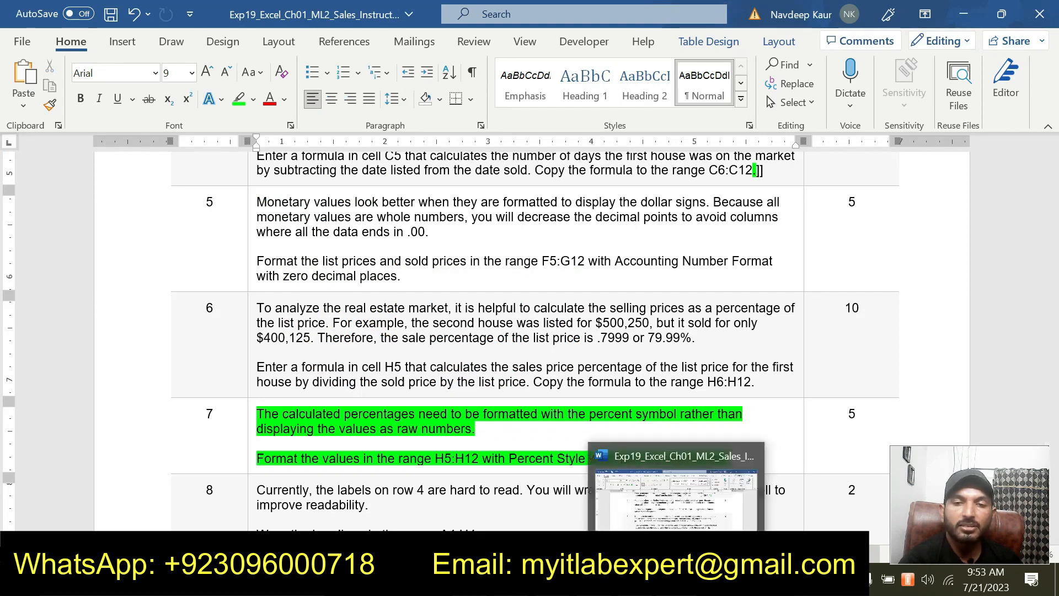
{"action": "left_click", "coordinate": [657, 485]}
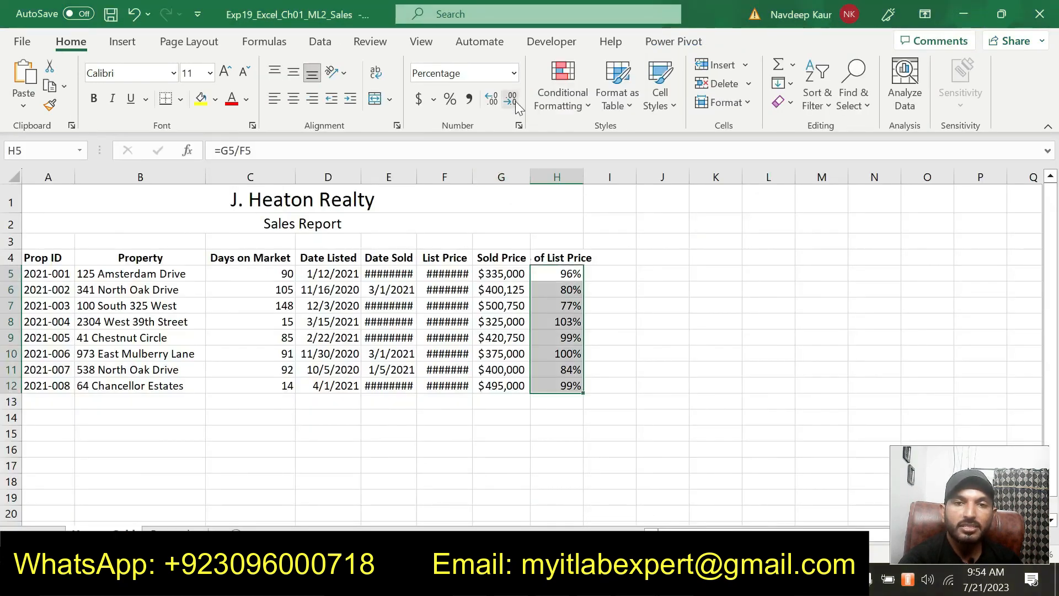
{"action": "left_click", "coordinate": [492, 104]}
{"action": "left_click", "coordinate": [491, 104]}
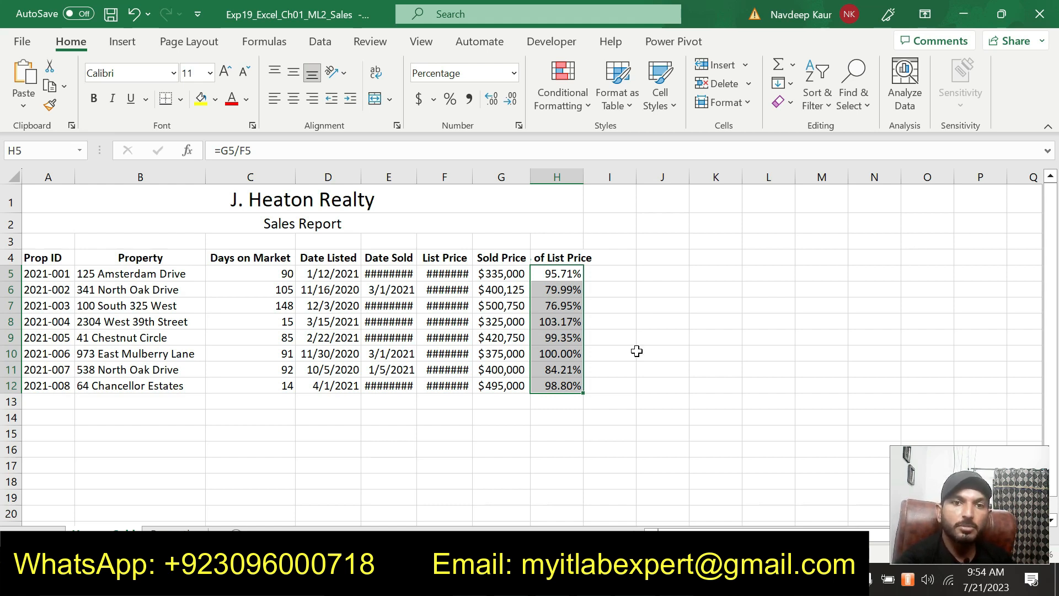
AutoFit the widths of the List Price column F and the Date Sold column E.
{"action": "left_click_drag", "start_coordinate": [418, 176], "coordinate": [419, 175]}
{"action": "double_click", "coordinate": [472, 176]}
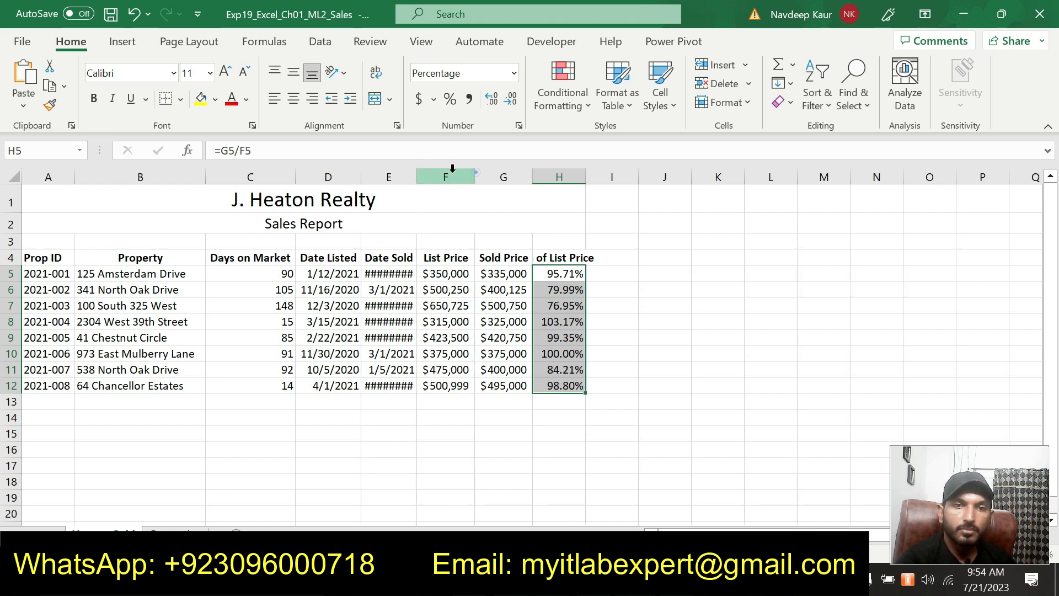
{"action": "double_click", "coordinate": [418, 176]}
{"action": "left_click", "coordinate": [685, 330]}
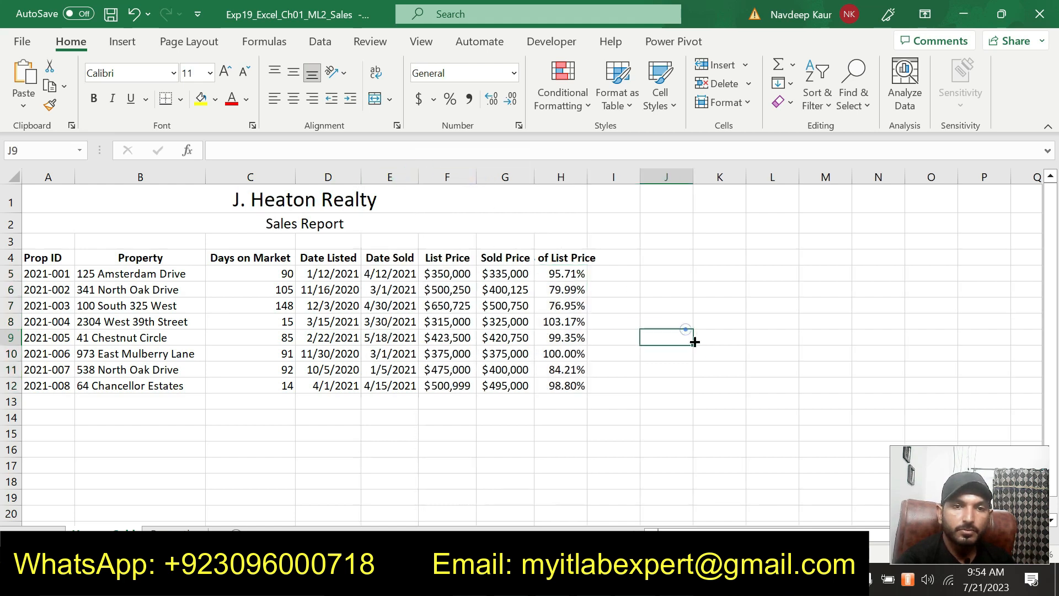
{"action": "left_click", "coordinate": [651, 451]}
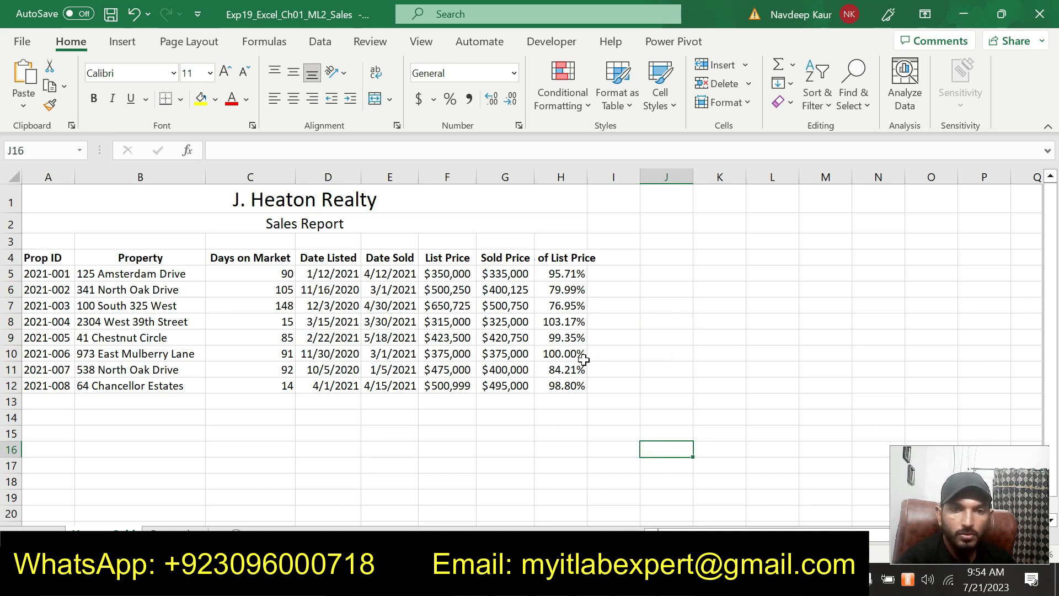
{"action": "left_click", "coordinate": [563, 355]}
Switch to the Word instructions and clear the green highlight from the step 7 text.
{"action": "key", "text": "alt+Tab"}
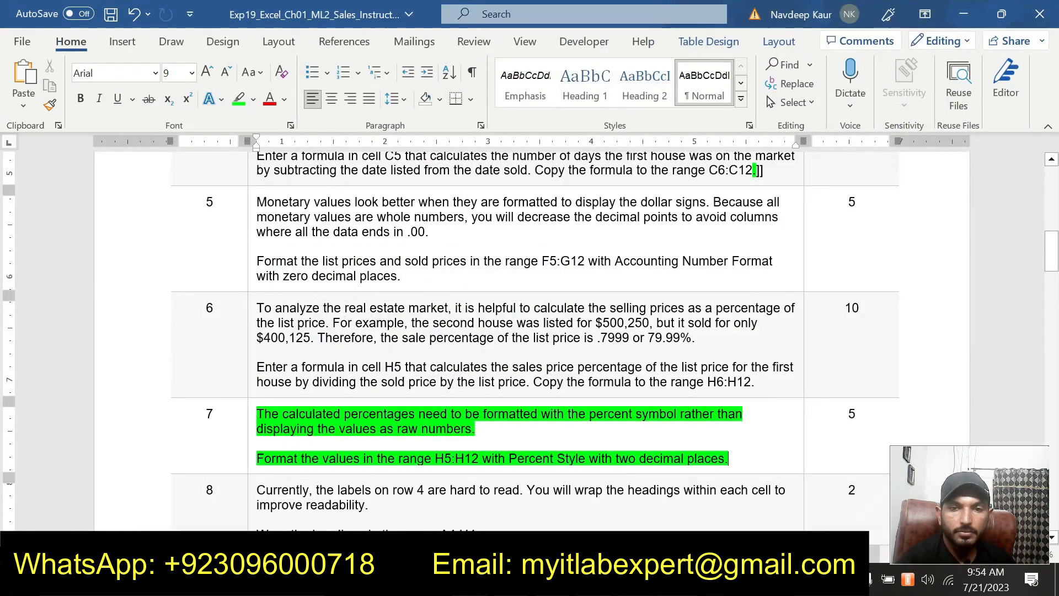
{"action": "left_click_drag", "start_coordinate": [733, 457], "coordinate": [338, 389]}
{"action": "left_click", "coordinate": [354, 442]}
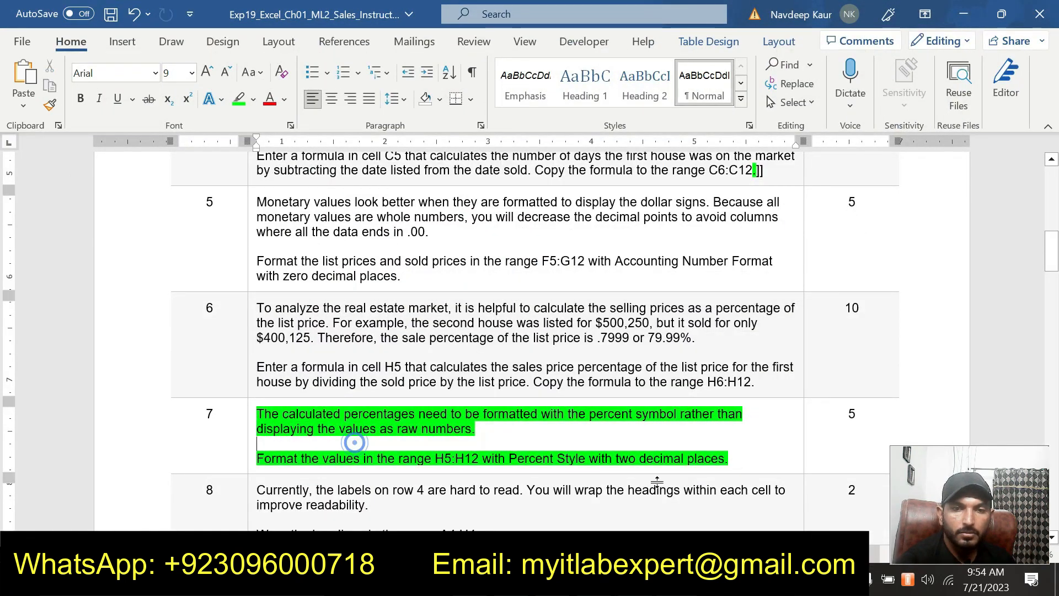
{"action": "left_click_drag", "start_coordinate": [736, 457], "coordinate": [257, 415]}
{"action": "left_click", "coordinate": [330, 383]}
{"action": "left_click", "coordinate": [529, 459]}
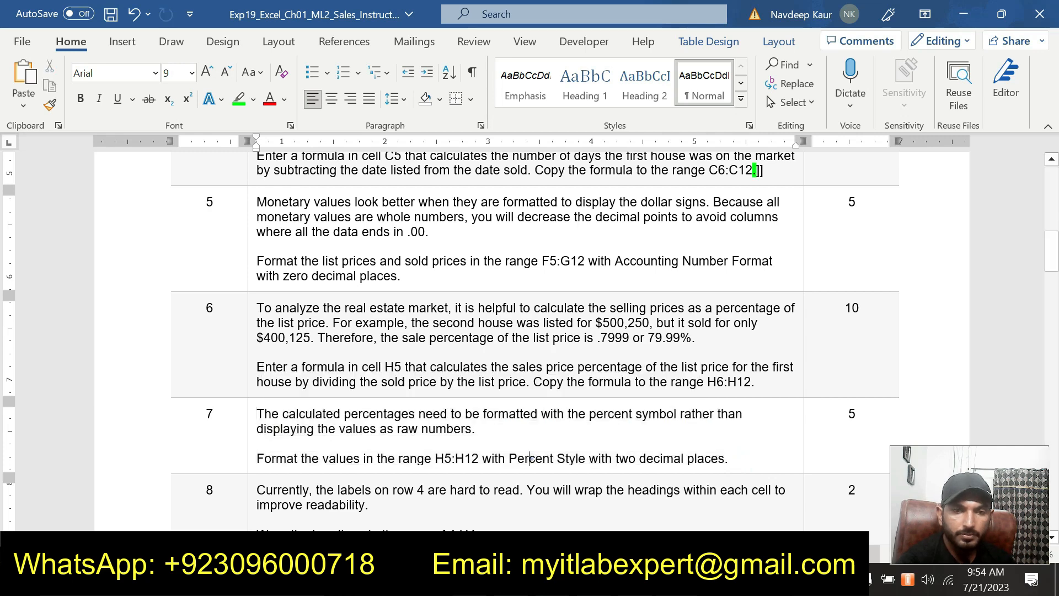
Highlight the step 8 instruction text about wrapping the row 4 headings in green.
{"action": "scroll", "coordinate": [529, 457], "scroll_direction": "down", "scroll_amount": 5}
{"action": "left_click_drag", "start_coordinate": [498, 333], "coordinate": [257, 285]}
{"action": "left_click", "coordinate": [338, 262]}
{"action": "left_click", "coordinate": [503, 334]}
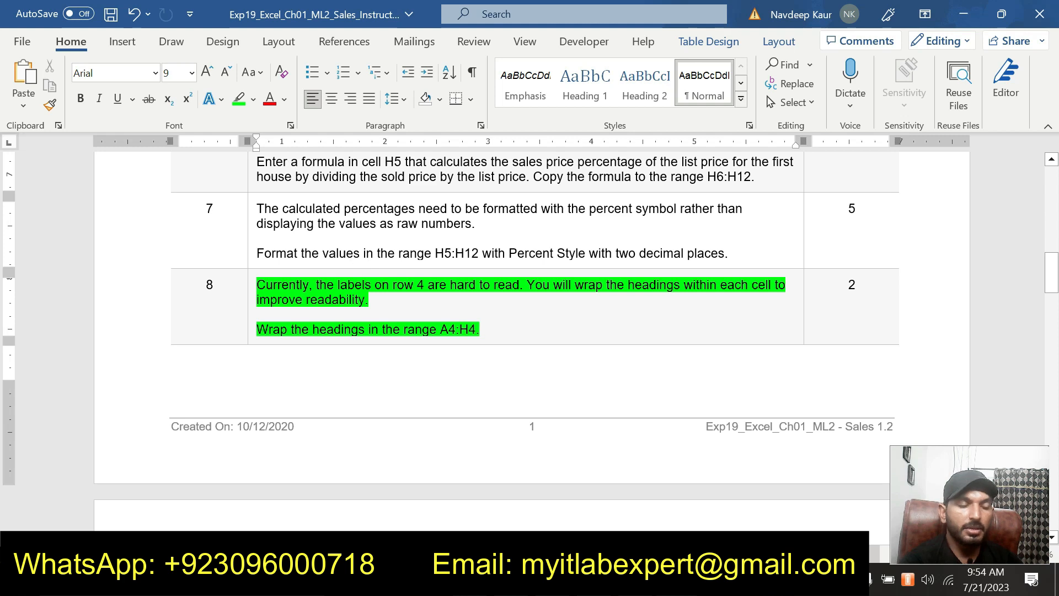
{"action": "left_click", "coordinate": [434, 318]}
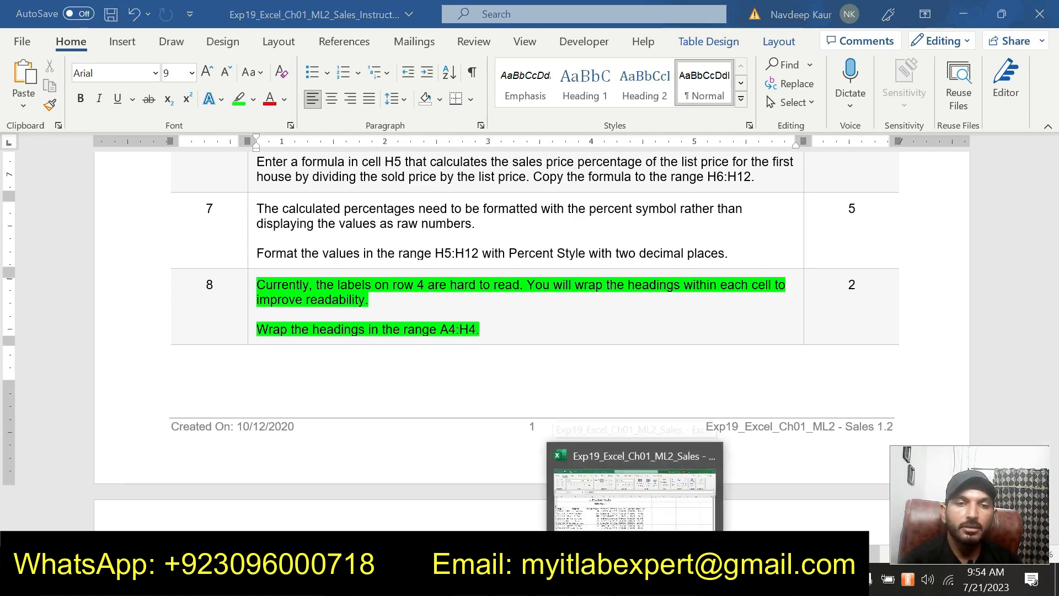
Copy the range reference A4:H4 from step 8 and wrap the text of the headings in that range in the Excel workbook.
{"action": "left_click", "coordinate": [637, 579]}
{"action": "key", "text": "alt+Tab"}
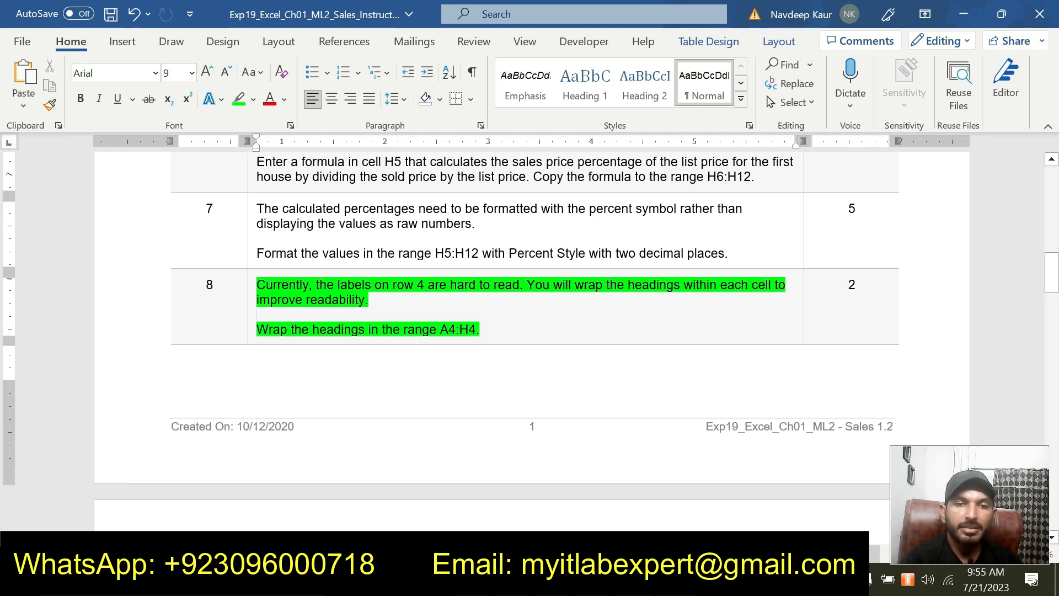
{"action": "left_click", "coordinate": [500, 331]}
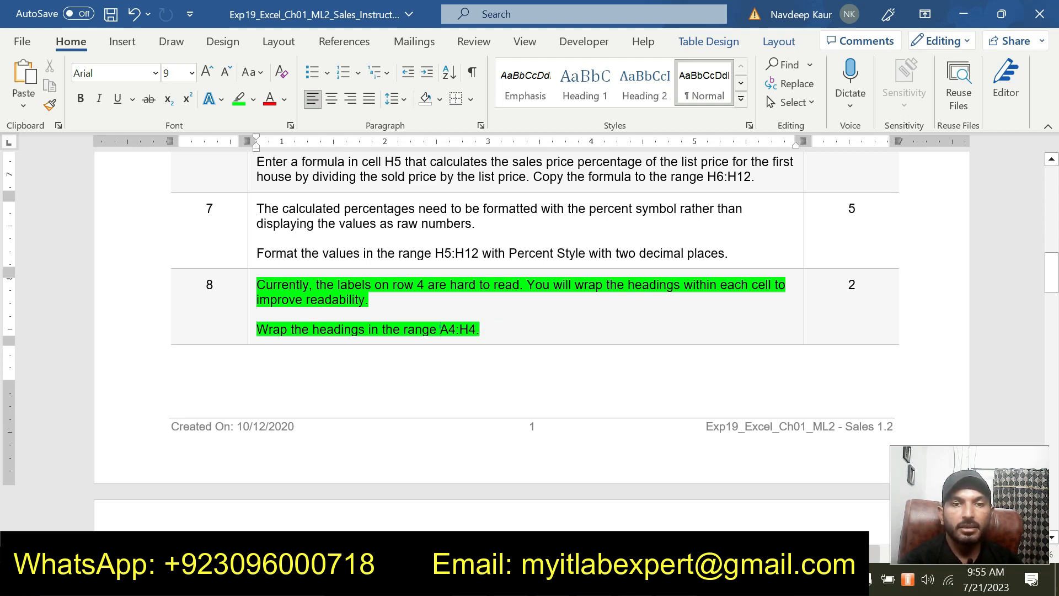
{"action": "double_click", "coordinate": [450, 329]}
{"action": "key", "text": "ctrl+c"}
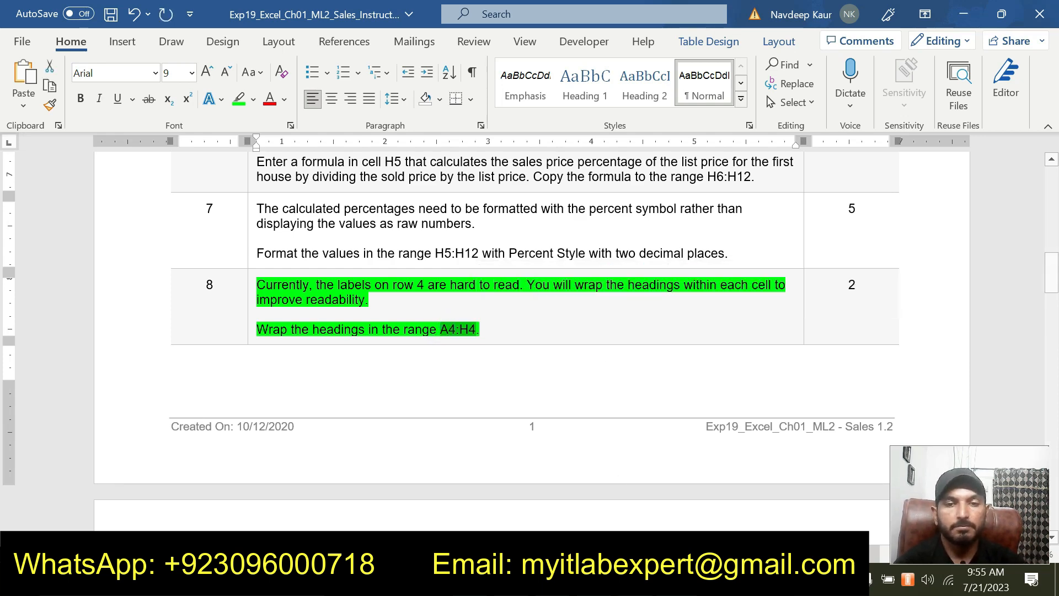
{"action": "key", "text": "alt+Tab"}
{"action": "left_click", "coordinate": [34, 150]}
{"action": "key", "text": "ctrl+v"}
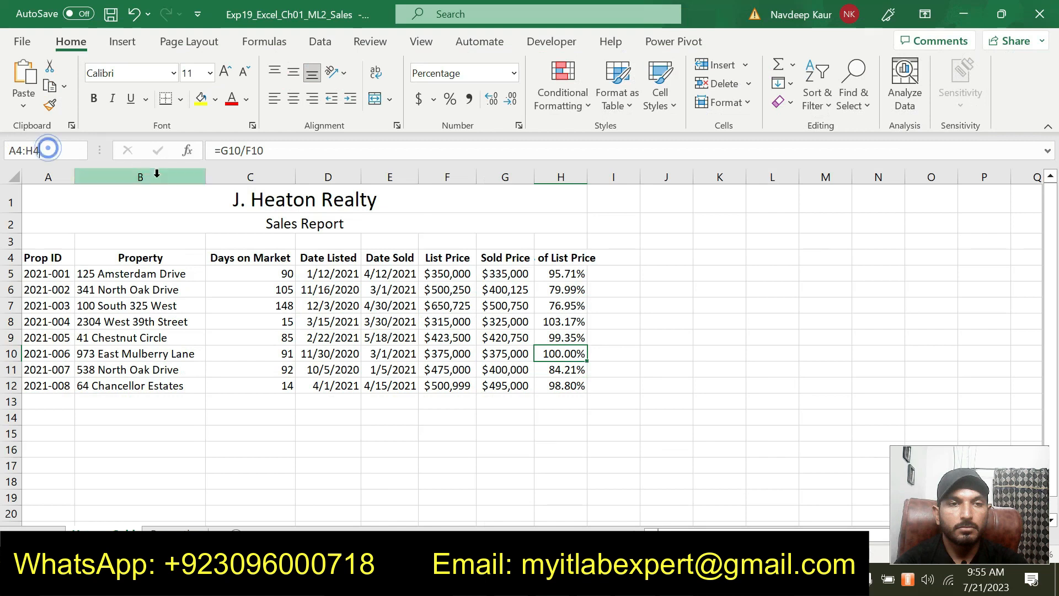
{"action": "key", "text": "Return"}
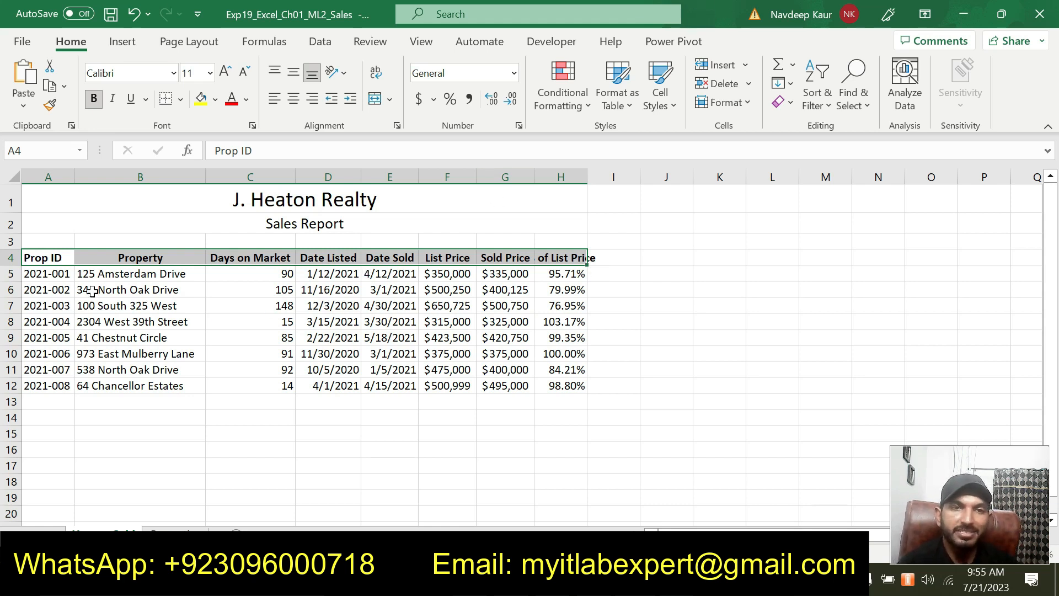
{"action": "left_click", "coordinate": [379, 73]}
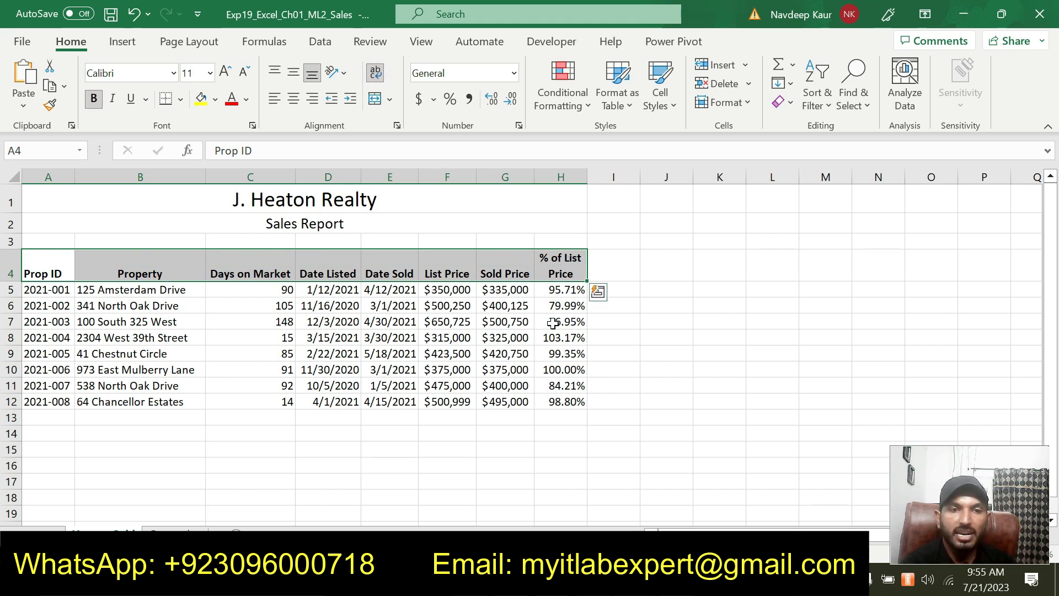
Return to the Word instructions and clear the green highlight from the step 8 text.
{"action": "key", "text": "alt+Tab"}
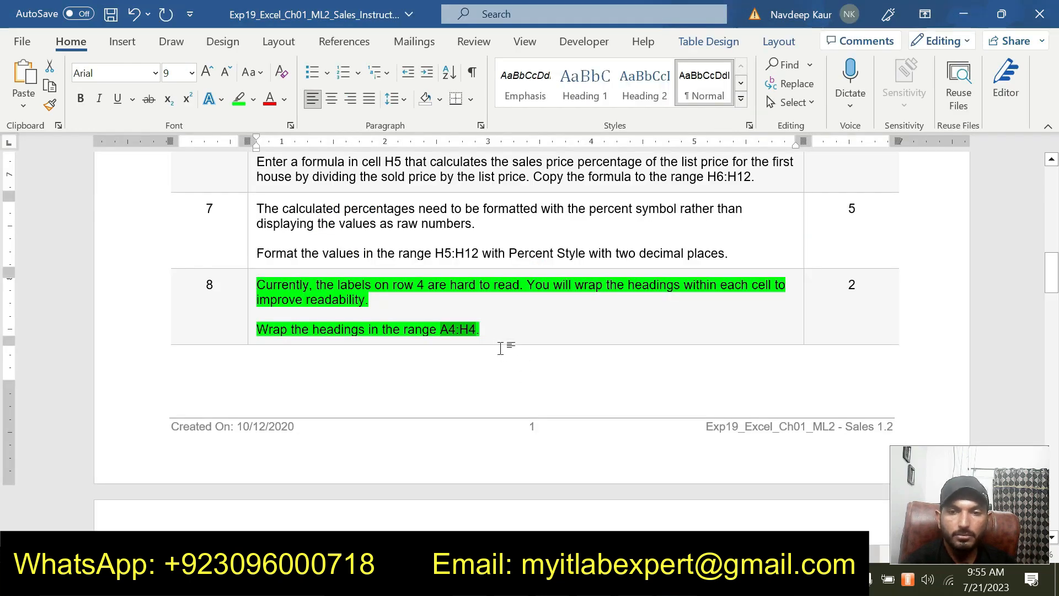
{"action": "left_click", "coordinate": [490, 329]}
{"action": "left_click_drag", "start_coordinate": [499, 326], "coordinate": [257, 284]}
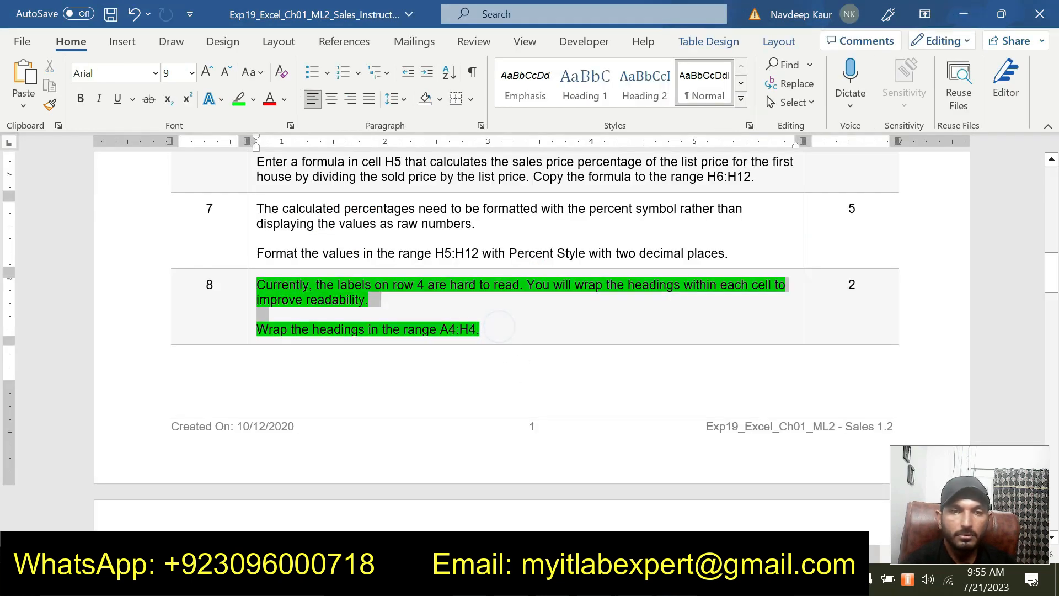
{"action": "left_click", "coordinate": [337, 260]}
{"action": "left_click", "coordinate": [526, 338]}
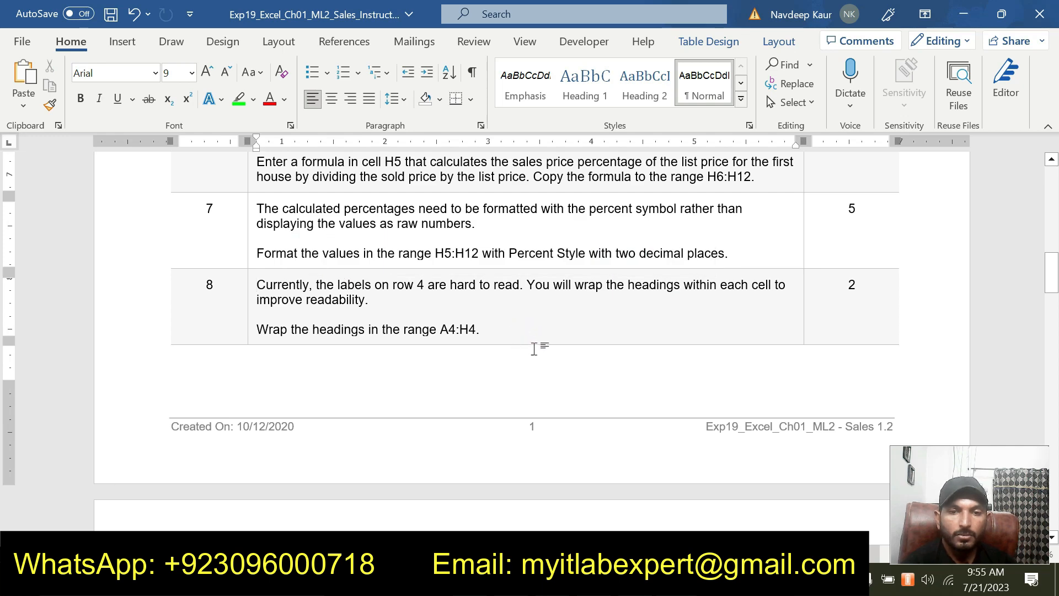
Highlight the step 9 instruction text about moving the Days on Market column in green.
{"action": "scroll", "coordinate": [530, 347], "scroll_direction": "down", "scroll_amount": 5}
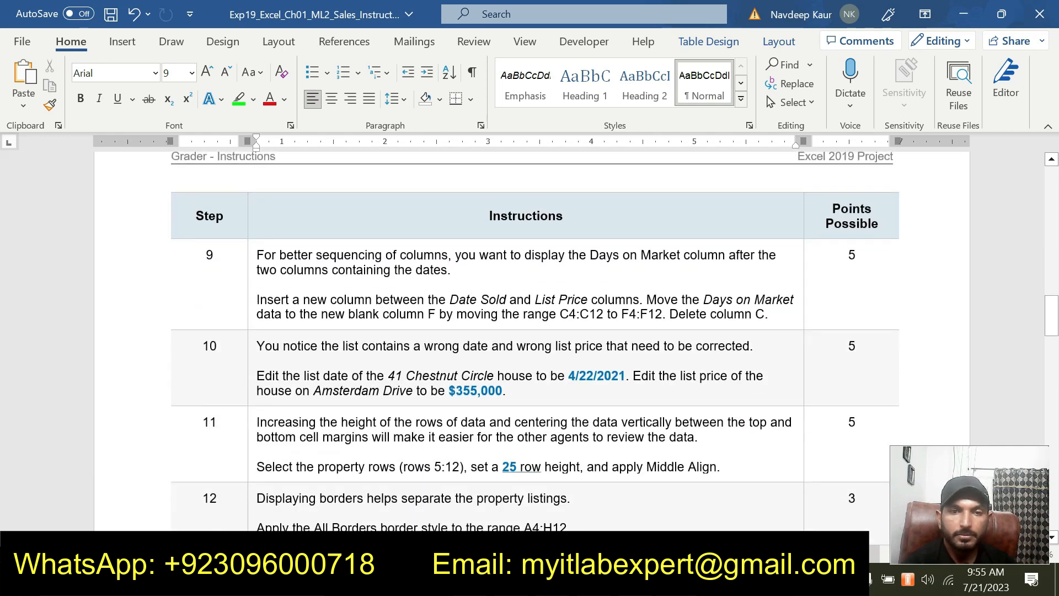
{"action": "scroll", "coordinate": [529, 347], "scroll_direction": "down", "scroll_amount": 10}
{"action": "scroll", "coordinate": [540, 355], "scroll_direction": "up", "scroll_amount": 10}
{"action": "scroll", "coordinate": [539, 356], "scroll_direction": "down", "scroll_amount": 3}
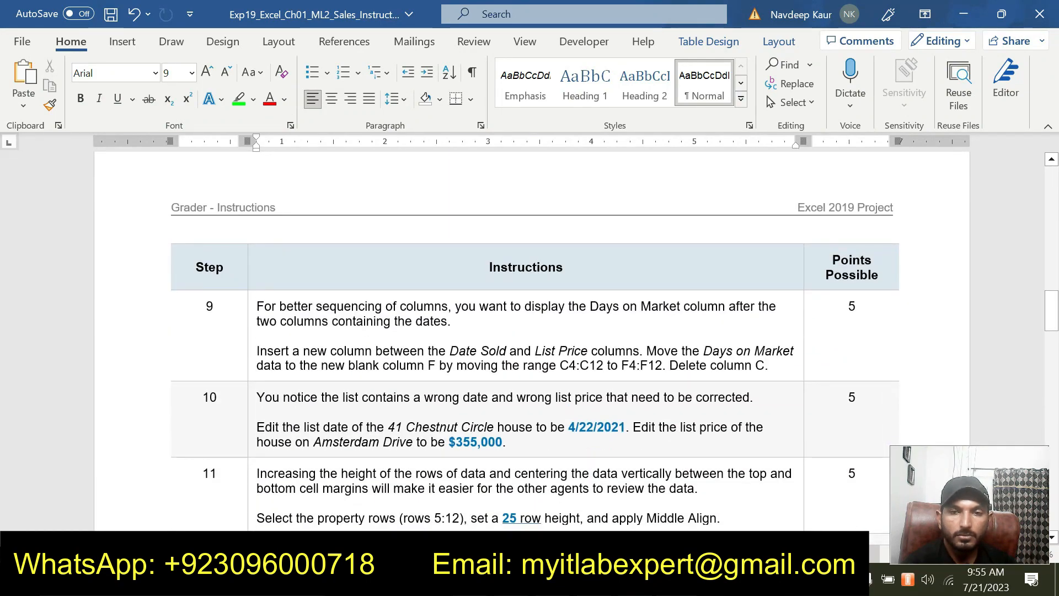
{"action": "left_click_drag", "start_coordinate": [768, 358], "coordinate": [258, 306]}
{"action": "left_click", "coordinate": [325, 283]}
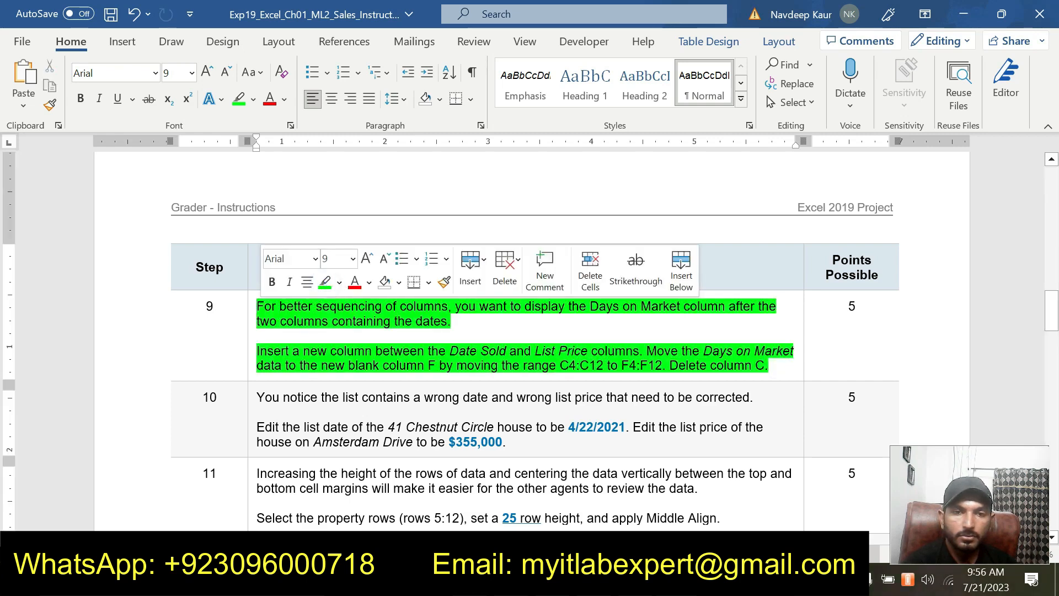
{"action": "left_click", "coordinate": [769, 365]}
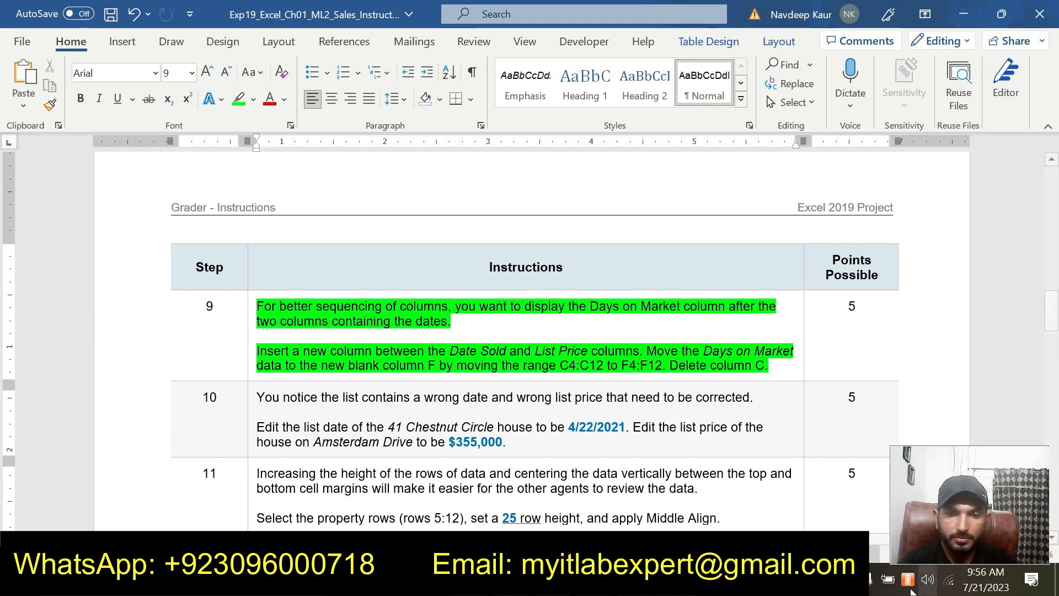
Insert a new blank column F between the Date Sold and List Price columns in the Excel workbook.
{"action": "key", "text": "alt+Tab"}
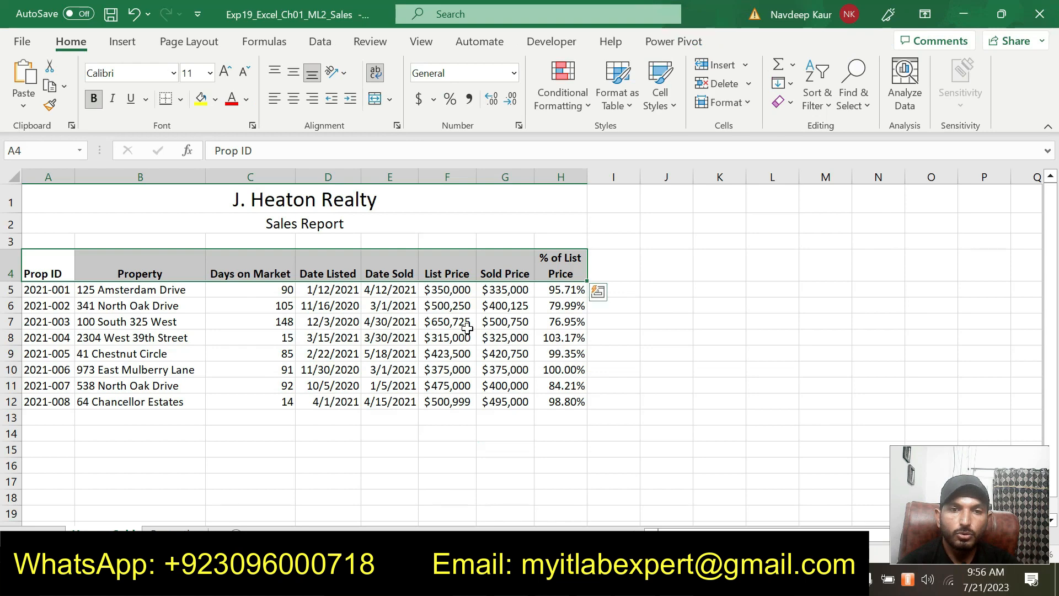
{"action": "left_click", "coordinate": [453, 170]}
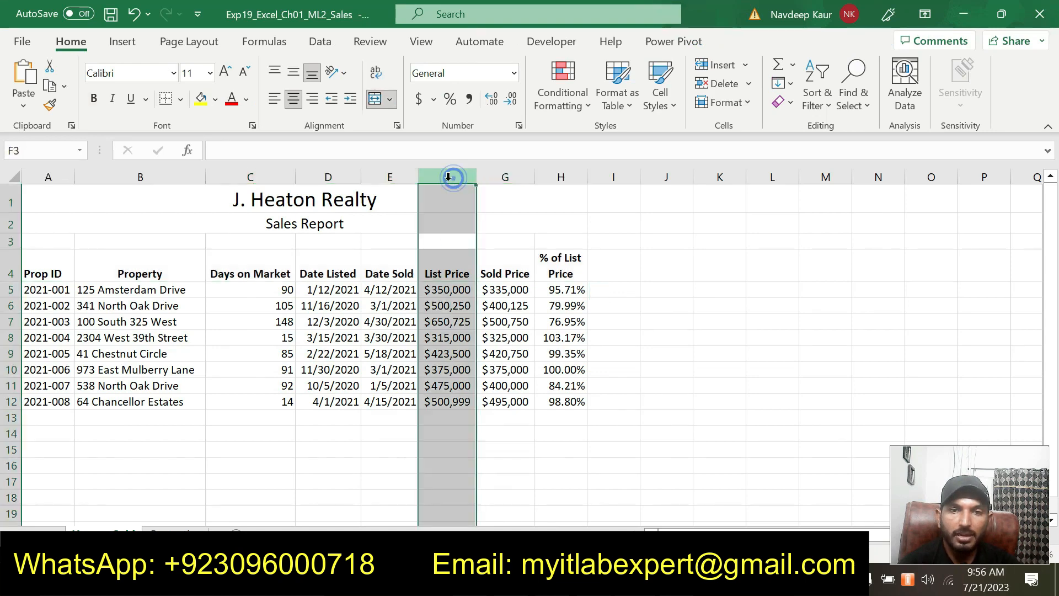
{"action": "left_click", "coordinate": [395, 176]}
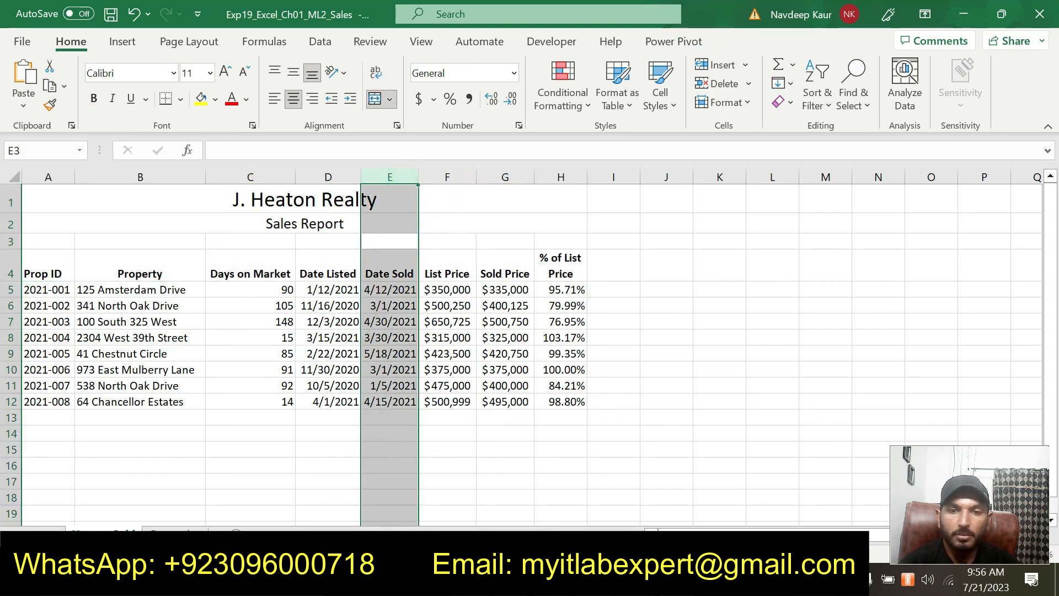
{"action": "left_click", "coordinate": [456, 239]}
{"action": "key", "text": "alt+Tab"}
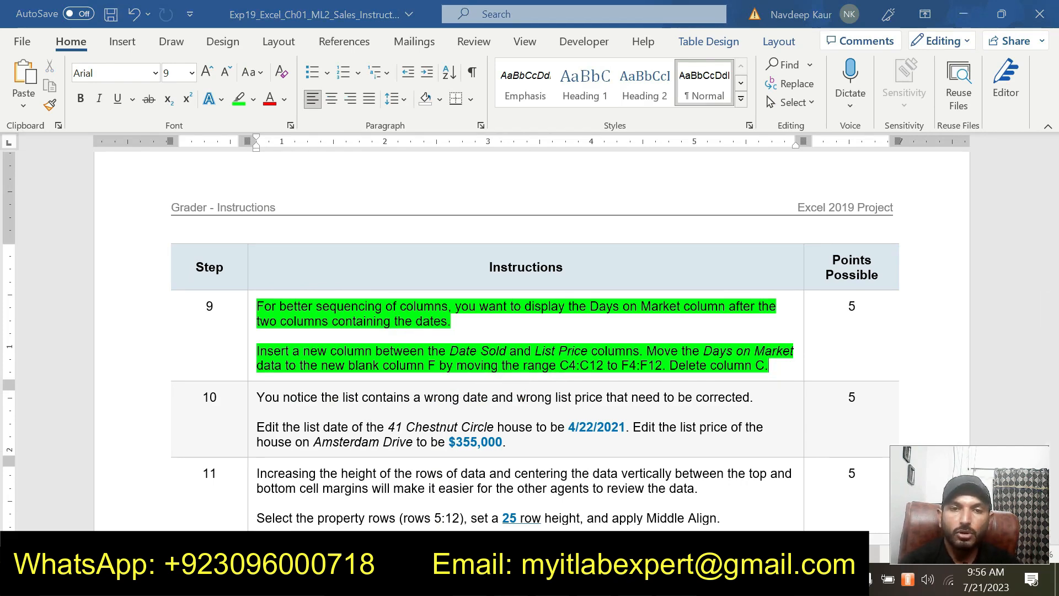
{"action": "key", "text": "alt+Tab"}
{"action": "left_click", "coordinate": [443, 174]}
{"action": "right_click", "coordinate": [444, 173]}
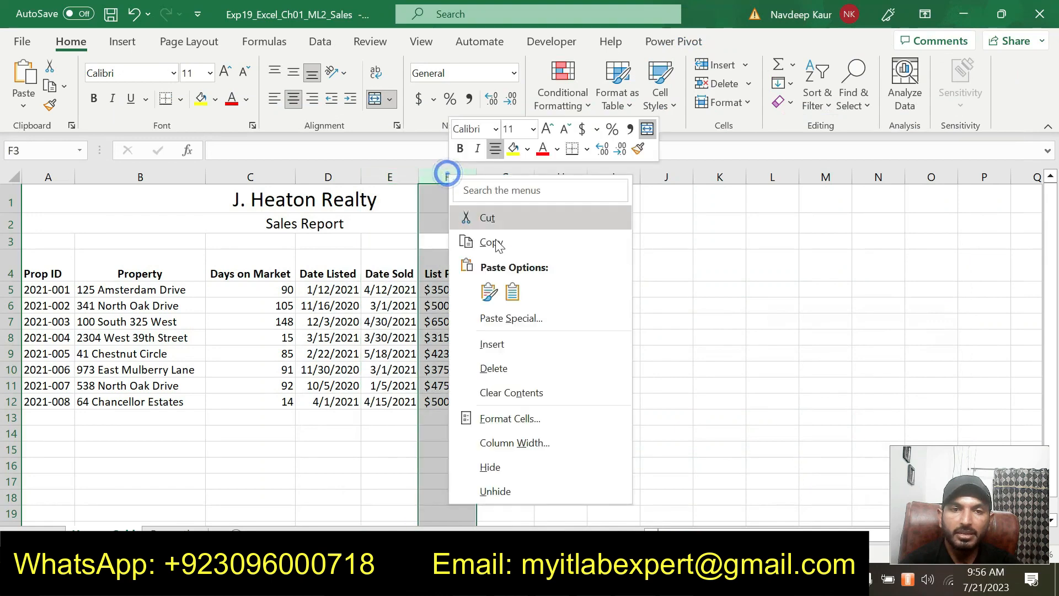
{"action": "left_click", "coordinate": [498, 351]}
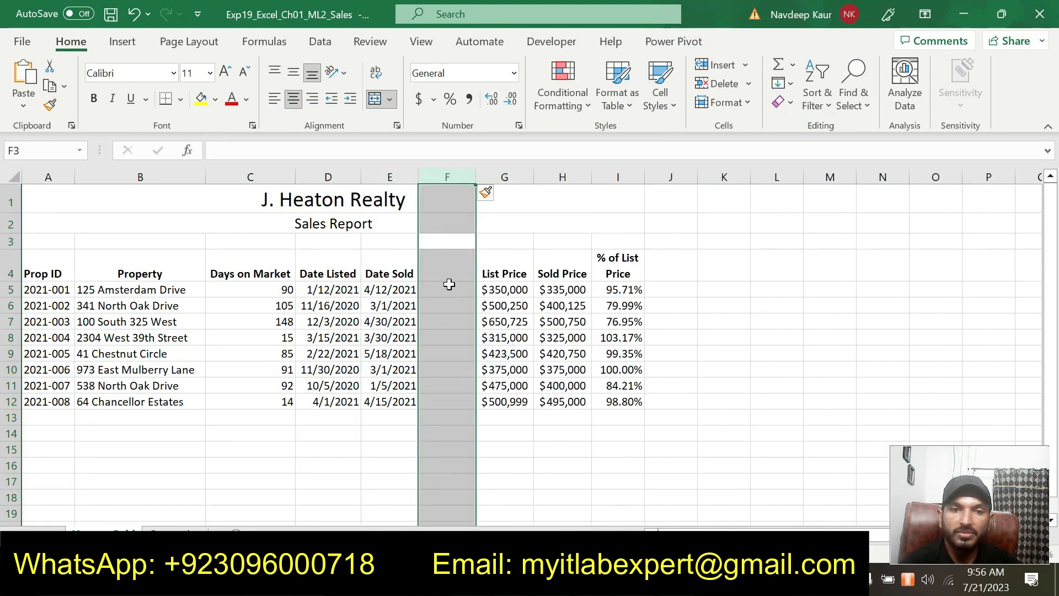
{"action": "left_click", "coordinate": [449, 276]}
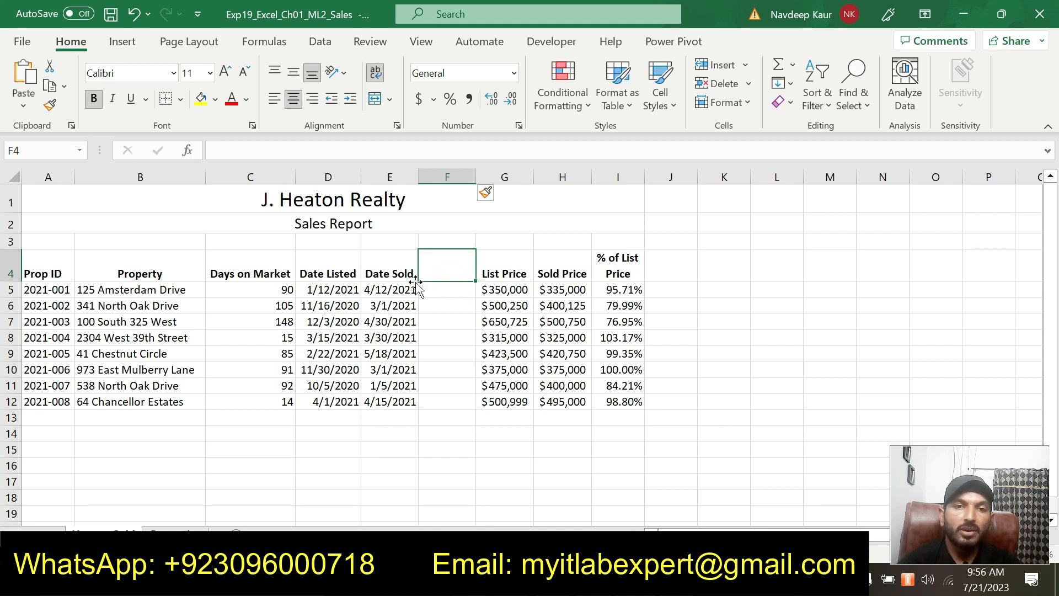
{"action": "left_click", "coordinate": [391, 269]}
{"action": "left_click", "coordinate": [508, 268]}
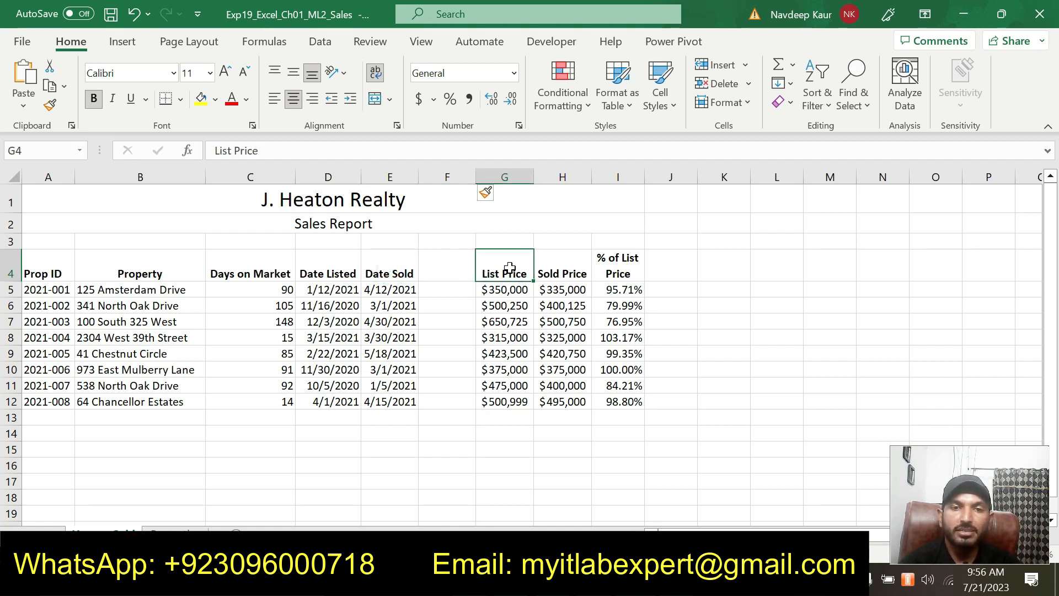
{"action": "left_click", "coordinate": [457, 269]}
Check the ranges in the Word instructions and move the Days on Market data from C4:C12 to F4:F12 in the Excel workbook.
{"action": "key", "text": "alt+Tab"}
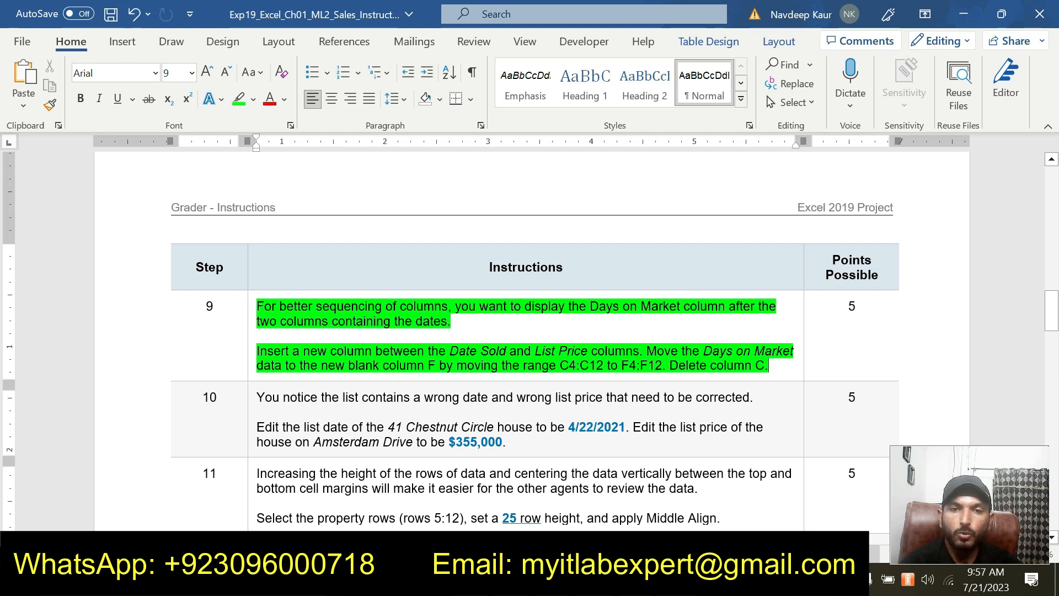
{"action": "left_click_drag", "start_coordinate": [560, 365], "coordinate": [605, 365]}
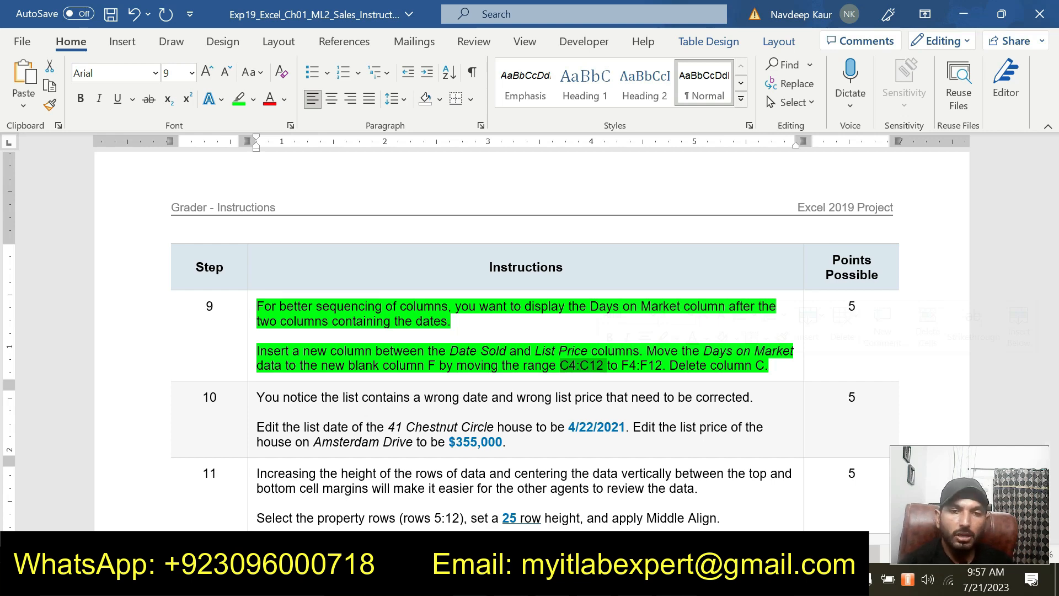
{"action": "key", "text": "alt+Tab"}
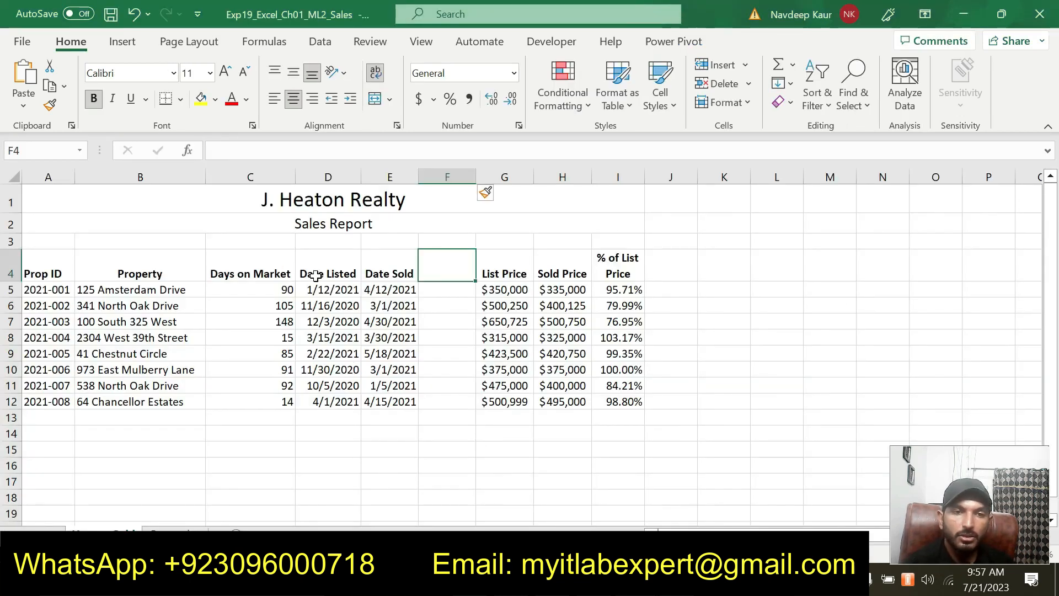
{"action": "left_click_drag", "start_coordinate": [264, 273], "coordinate": [259, 402]}
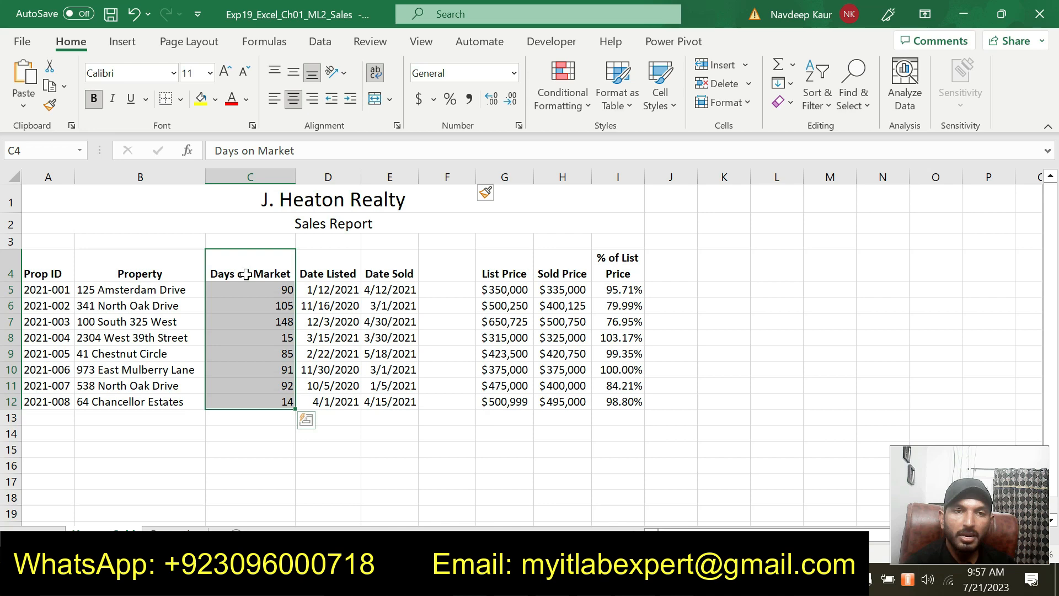
{"action": "right_click", "coordinate": [246, 274]}
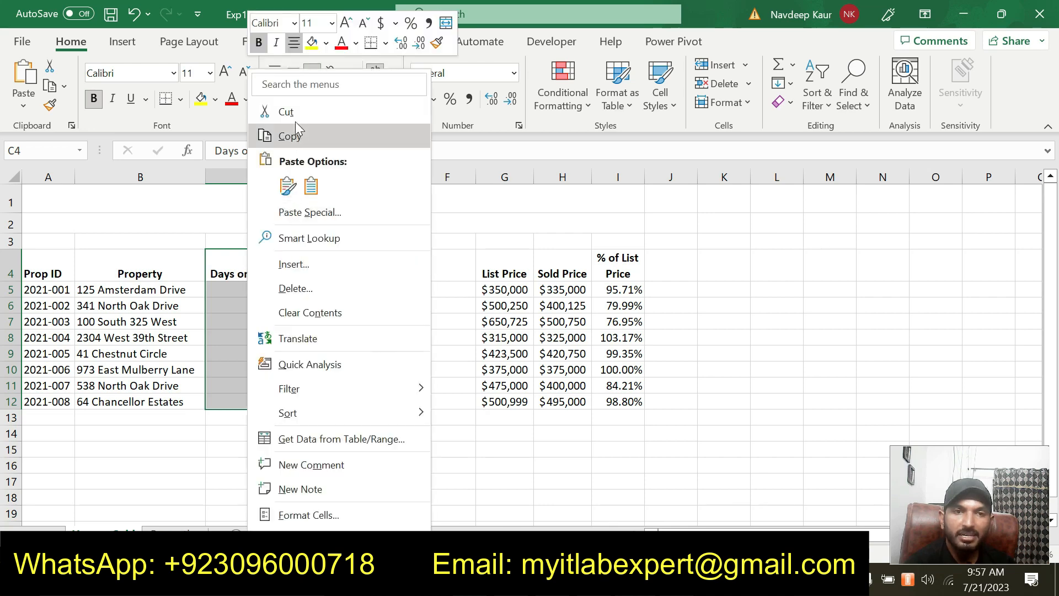
{"action": "left_click", "coordinate": [289, 135]}
{"action": "left_click_drag", "start_coordinate": [444, 262], "coordinate": [441, 397]}
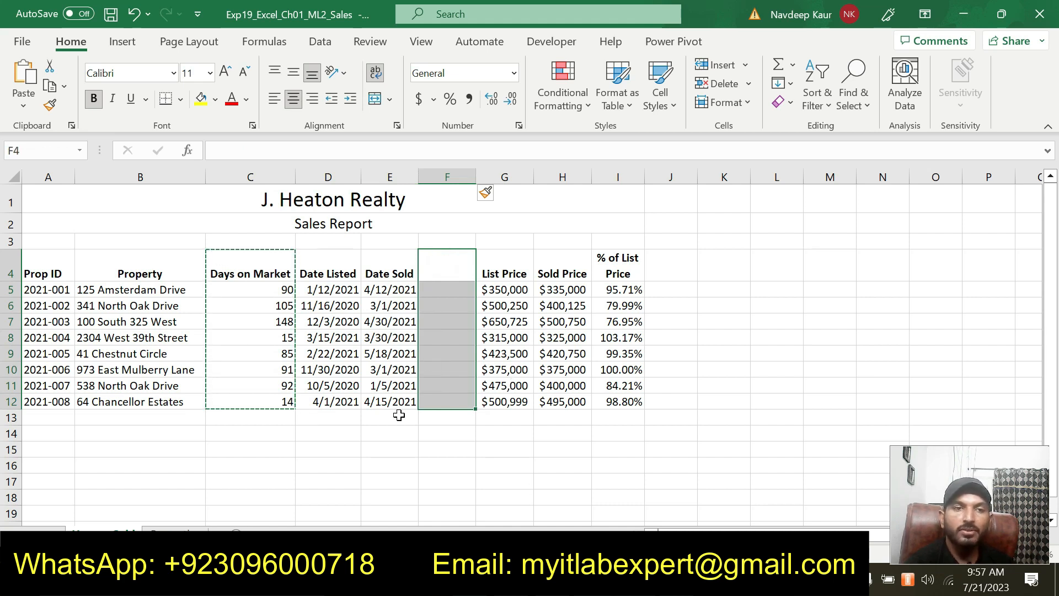
{"action": "left_click", "coordinate": [24, 77]}
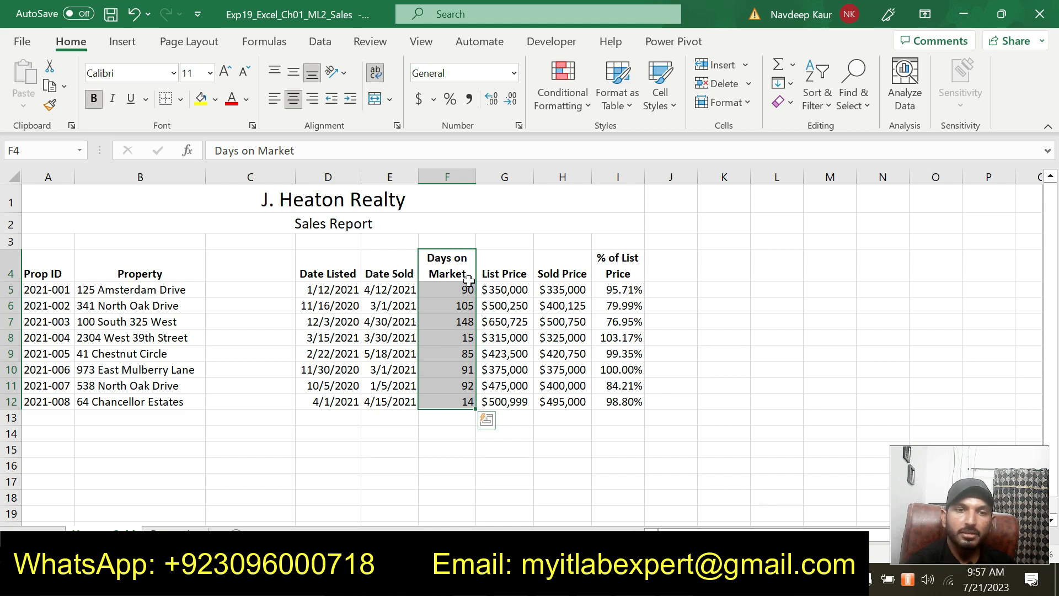
Delete the emptied column C from the sales sheet.
{"action": "right_click", "coordinate": [238, 177]}
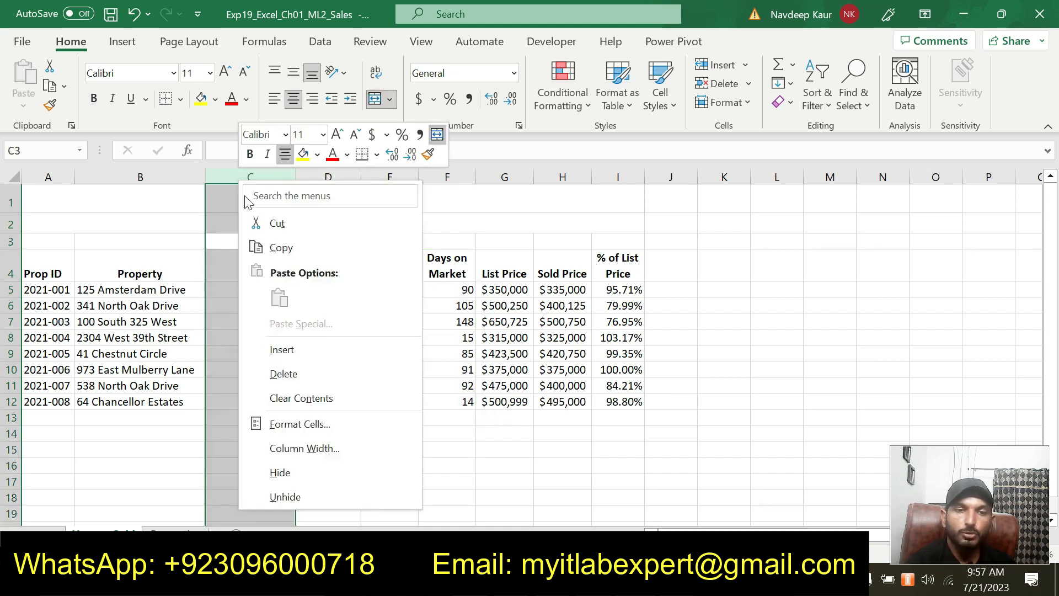
{"action": "left_click", "coordinate": [293, 374]}
{"action": "left_click", "coordinate": [369, 498]}
{"action": "left_click", "coordinate": [506, 476]}
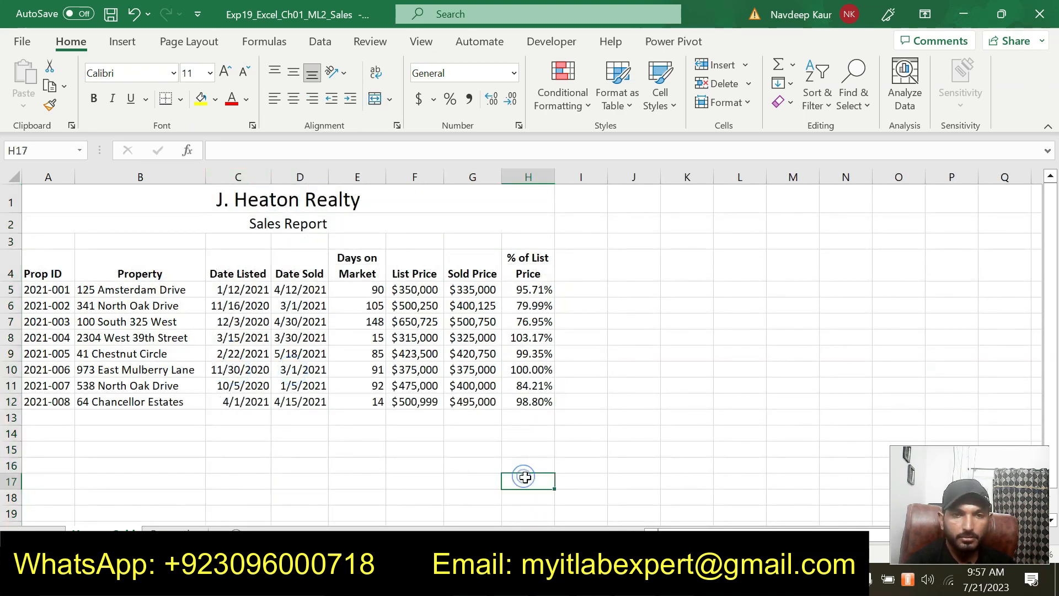
Switch to the Word instructions and remove the green highlight from the step 9 text.
{"action": "key", "text": "alt+Tab"}
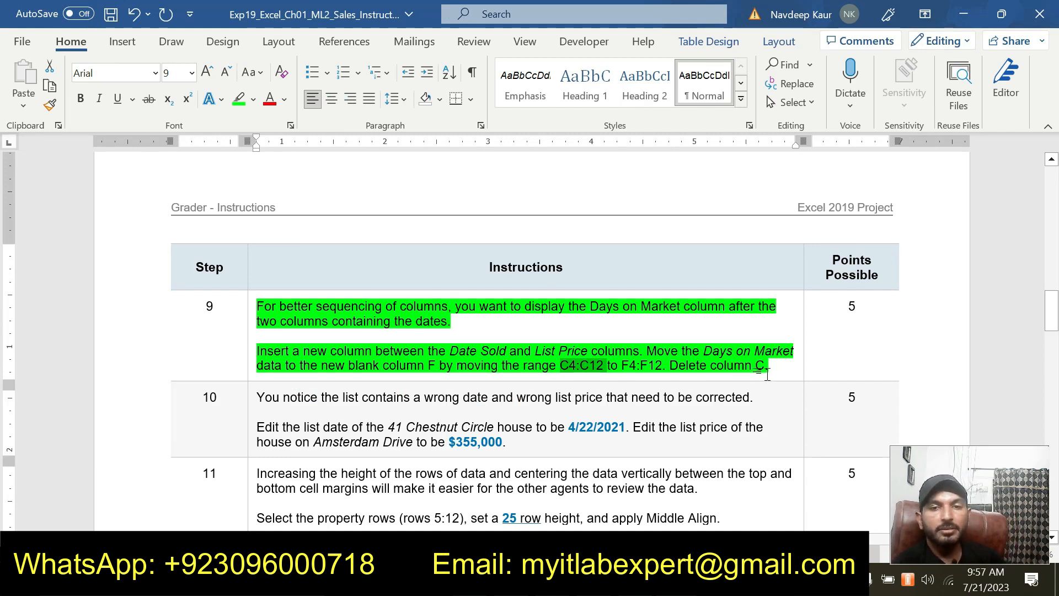
{"action": "left_click_drag", "start_coordinate": [769, 365], "coordinate": [256, 307]}
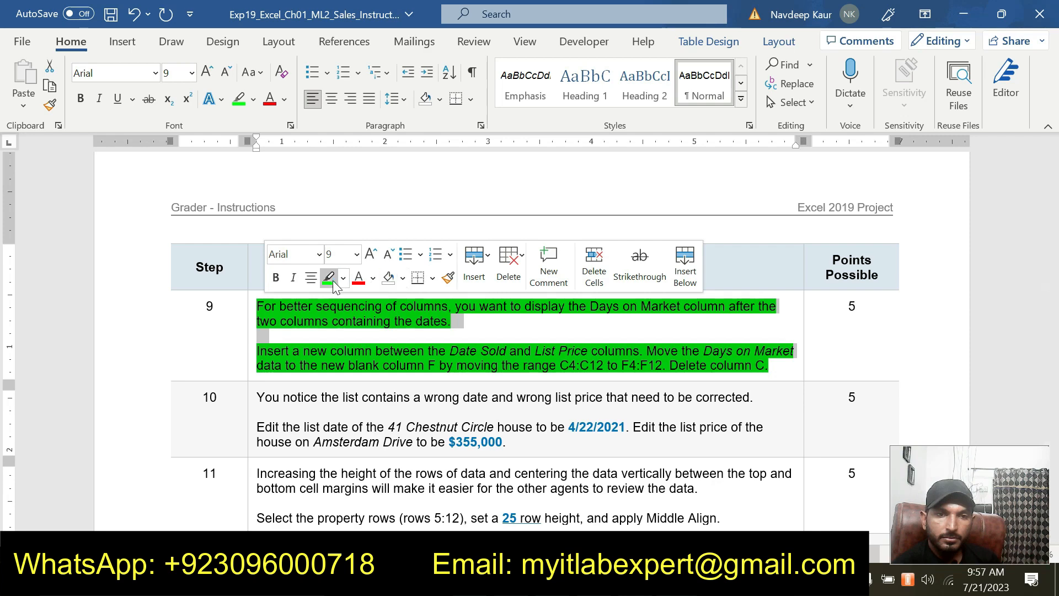
{"action": "left_click", "coordinate": [330, 278]}
{"action": "left_click", "coordinate": [763, 365]}
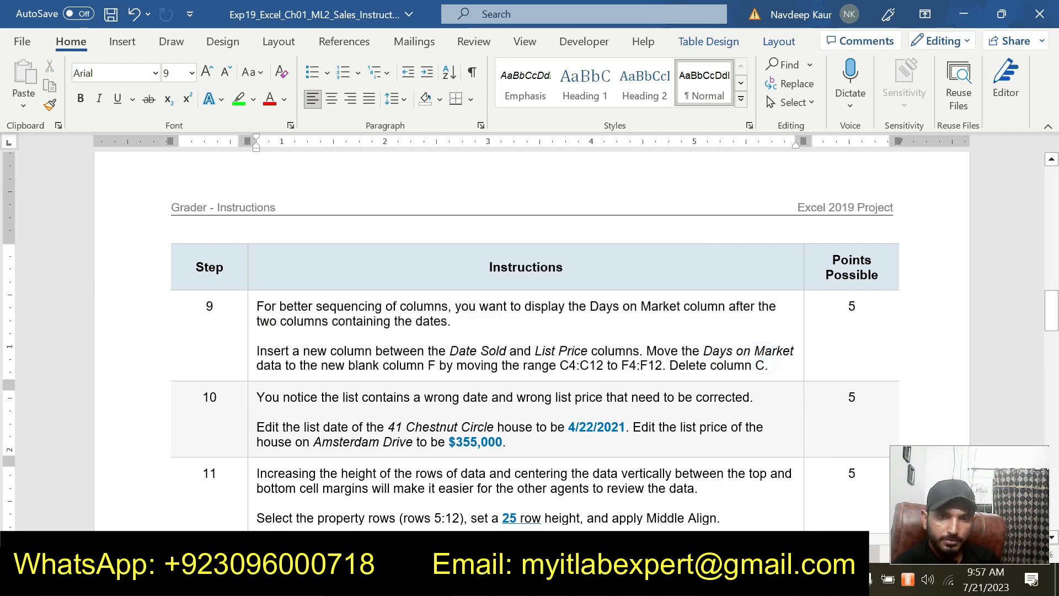
Highlight the step 10 instruction text about correcting the list date and list price in green.
{"action": "scroll", "coordinate": [763, 365], "scroll_direction": "down", "scroll_amount": 1}
{"action": "left_click_drag", "start_coordinate": [512, 390], "coordinate": [257, 345]}
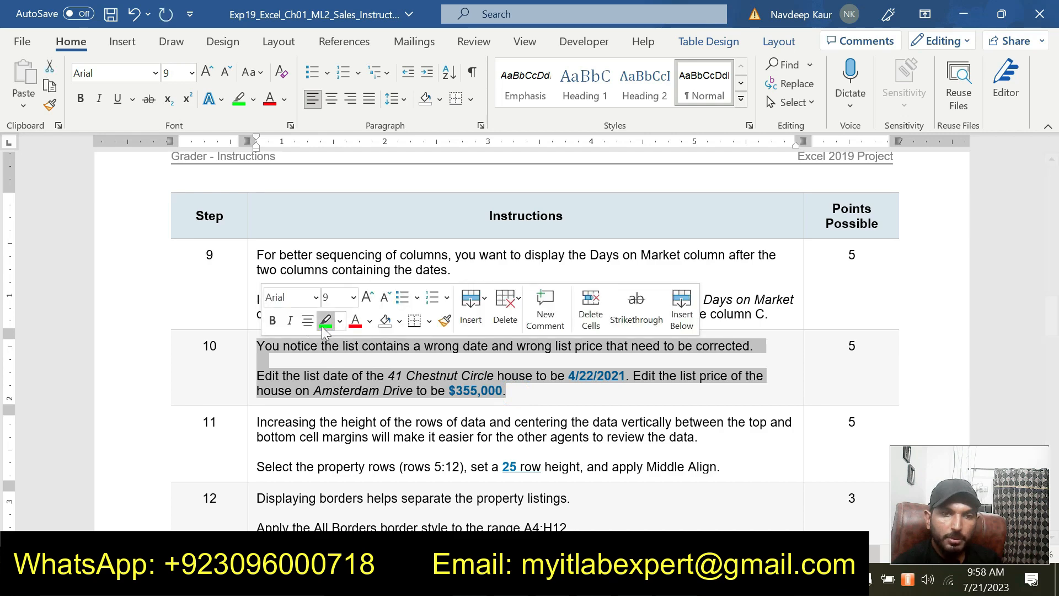
{"action": "left_click", "coordinate": [324, 324]}
{"action": "left_click", "coordinate": [528, 395]}
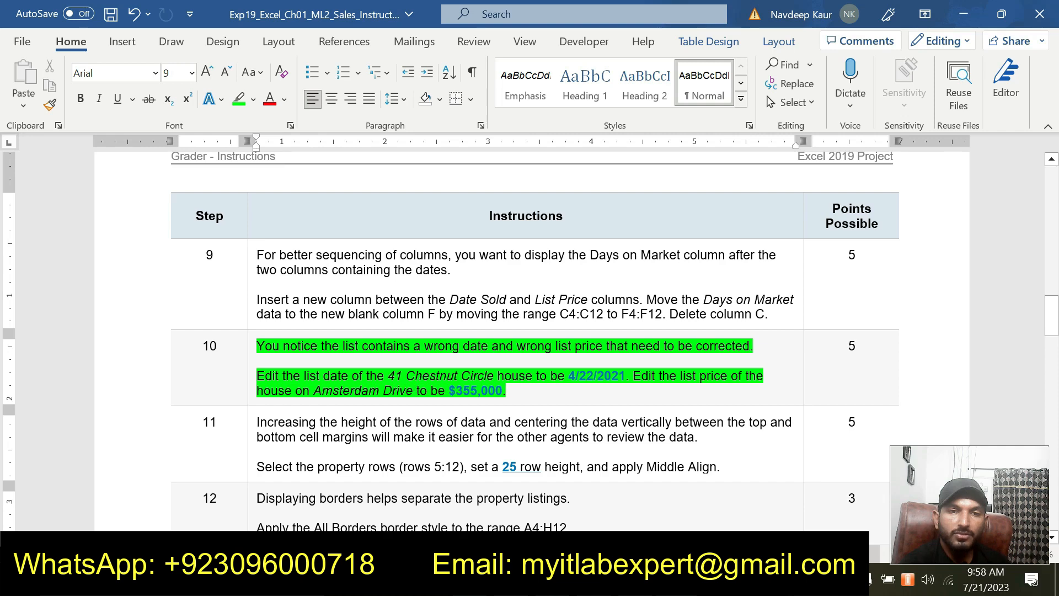
Locate the 41 Chestnut Circle row in the Excel workbook and check its required list date in the Word instructions.
{"action": "left_click", "coordinate": [395, 579]}
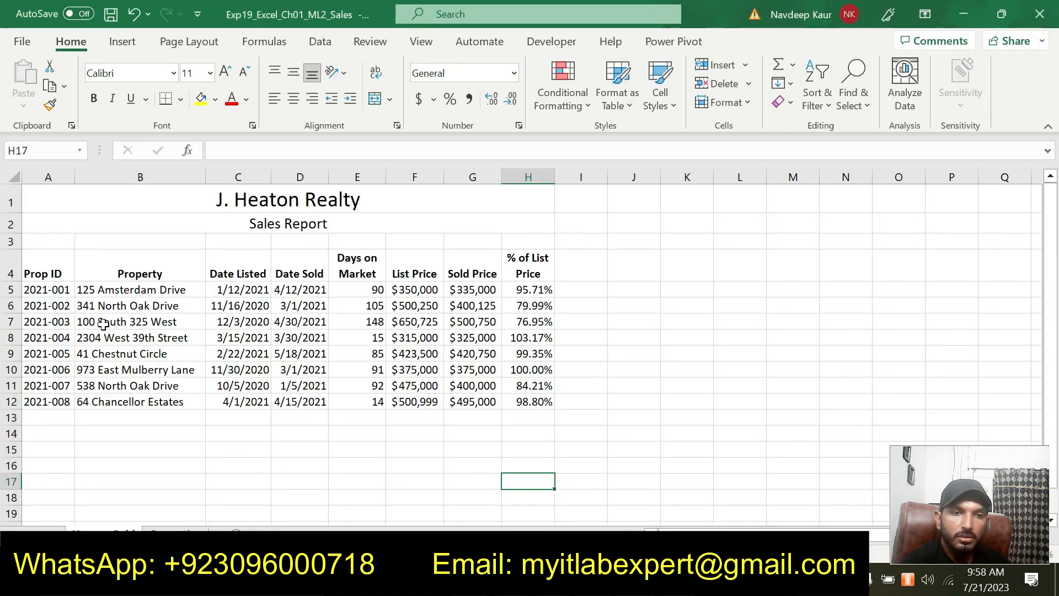
{"action": "left_click", "coordinate": [101, 353]}
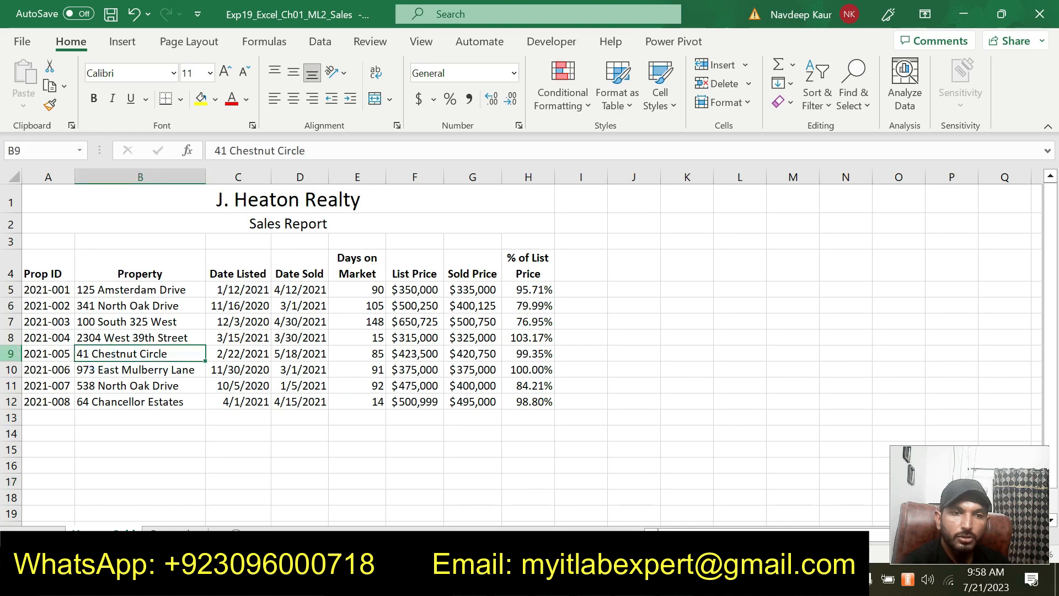
{"action": "left_click", "coordinate": [11, 353]}
{"action": "key", "text": "alt+Tab"}
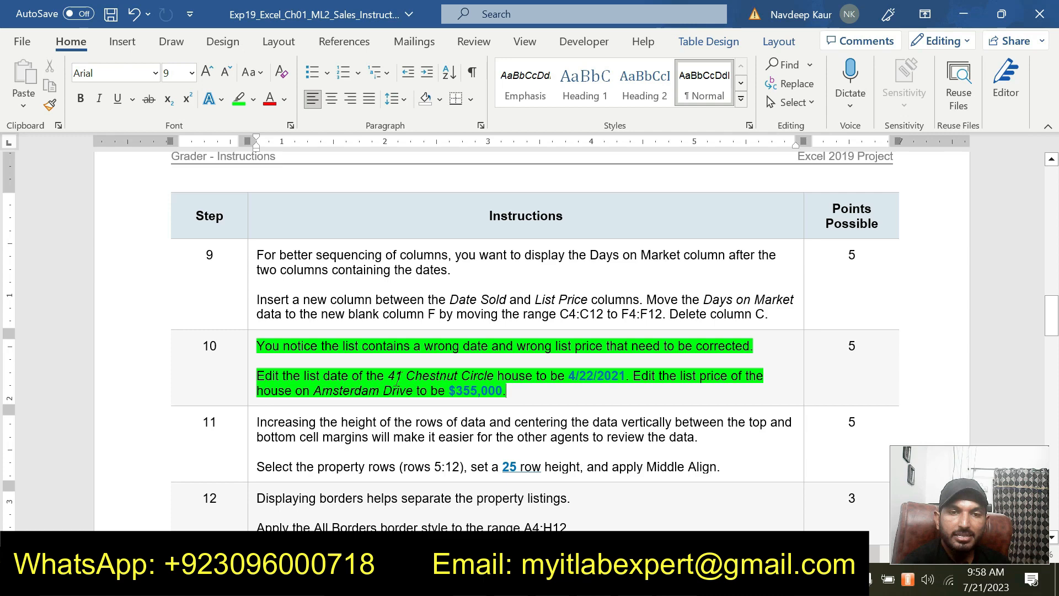
{"action": "left_click_drag", "start_coordinate": [569, 375], "coordinate": [625, 376]}
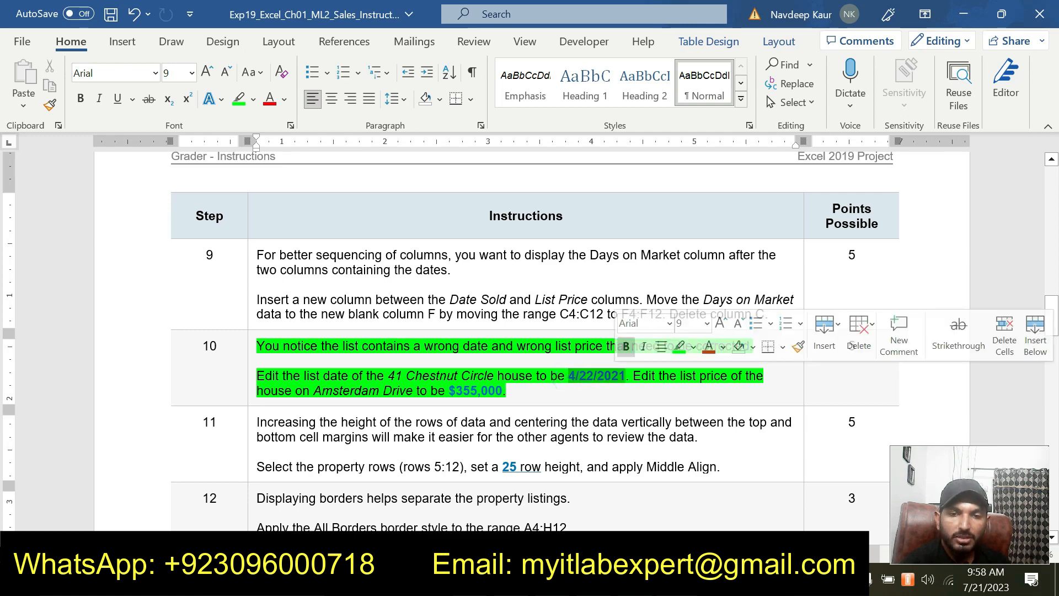
{"action": "key", "text": "alt+Tab"}
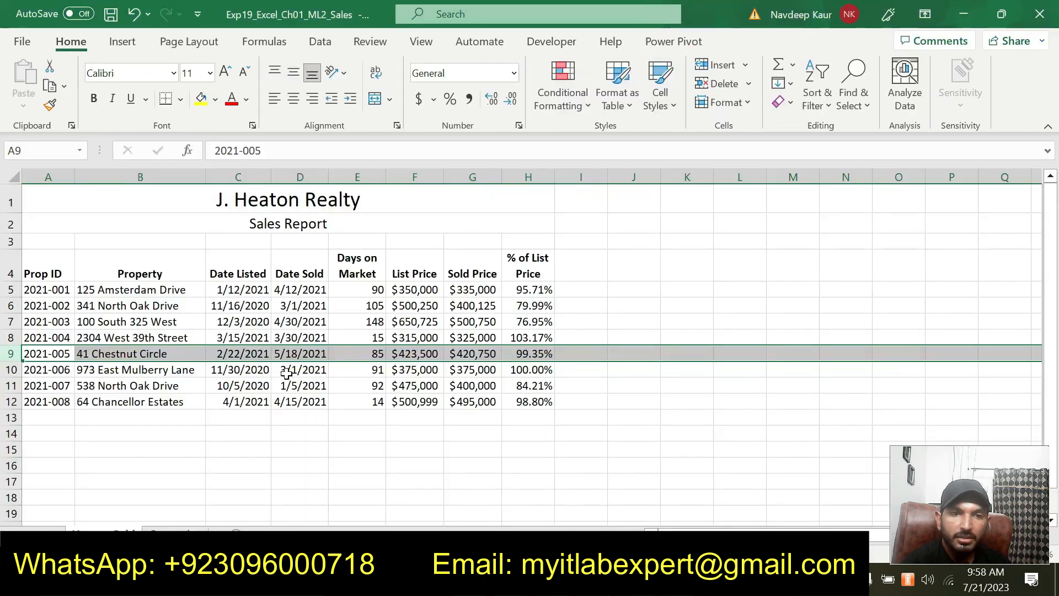
Change the Date Listed of 41 Chestnut Circle in cell C9 to 4/22/2021, checking it against the Word instructions.
{"action": "left_click", "coordinate": [238, 353]}
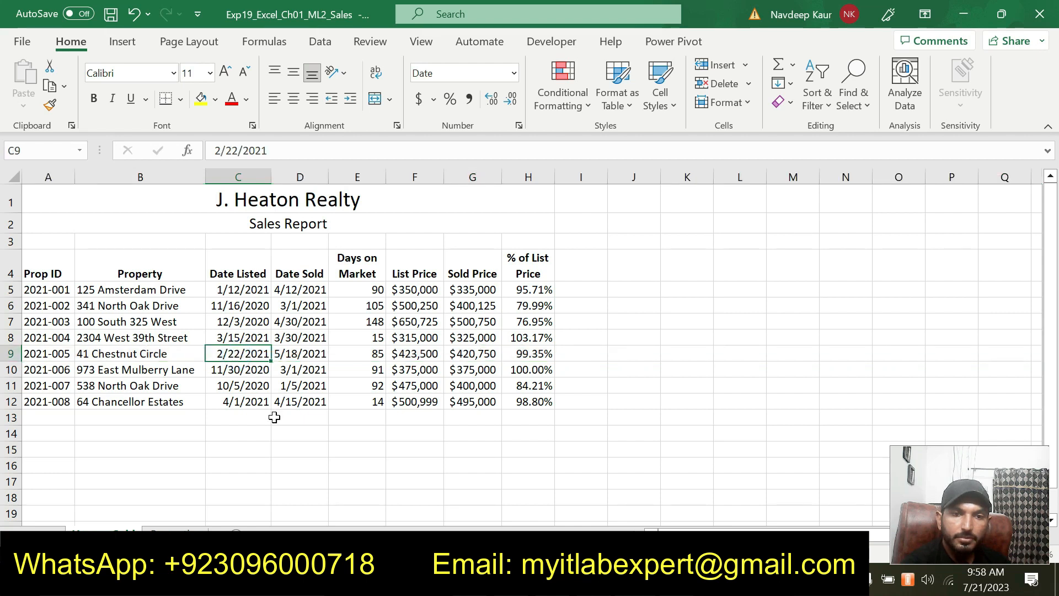
{"action": "key", "text": "alt+Tab"}
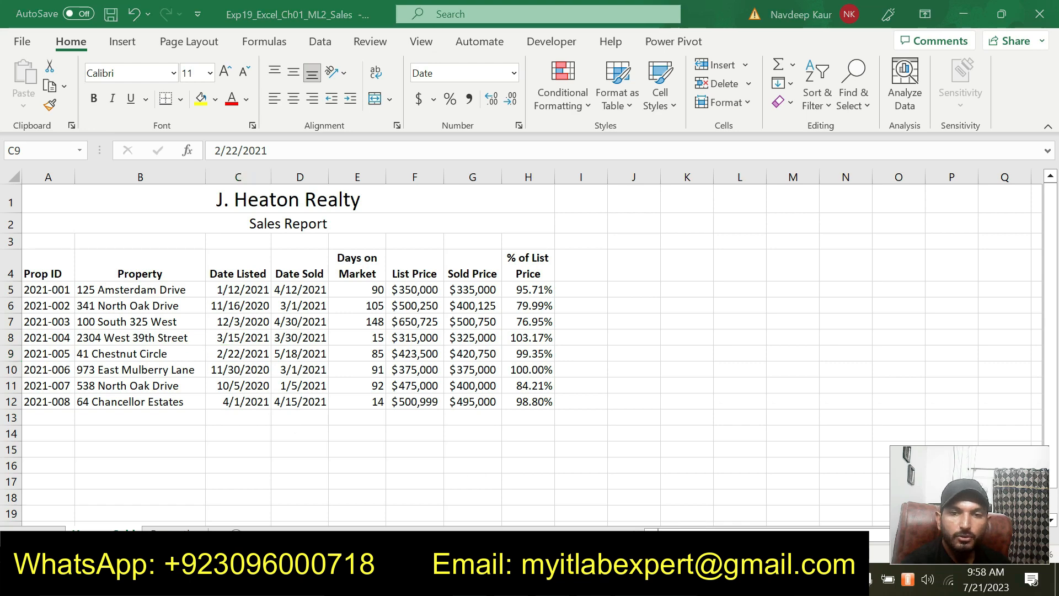
{"action": "key", "text": "alt+Tab"}
{"action": "key", "text": "alt+Tab"}
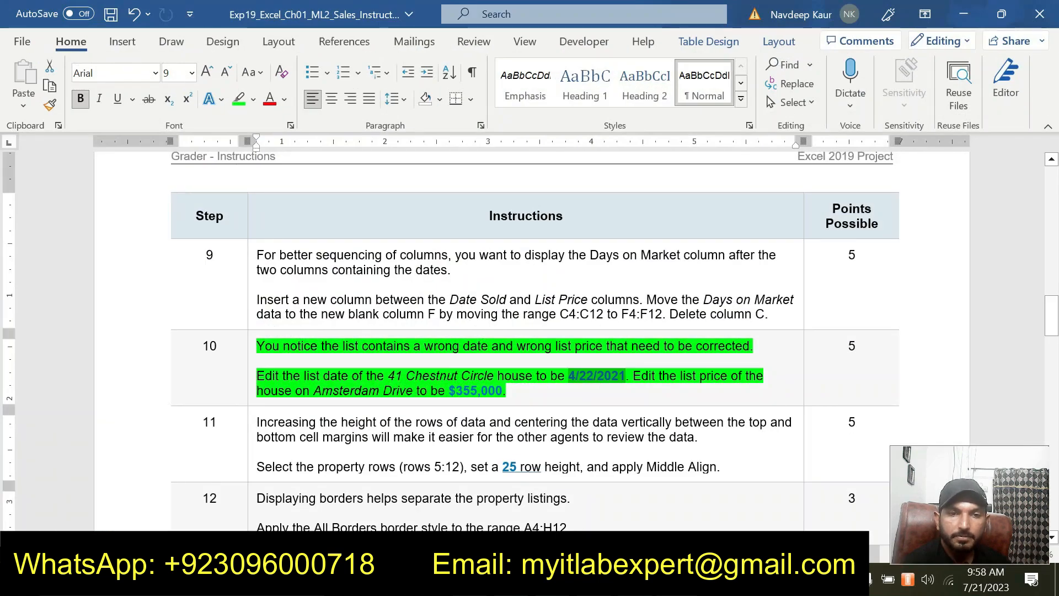
{"action": "key", "text": "alt+Tab"}
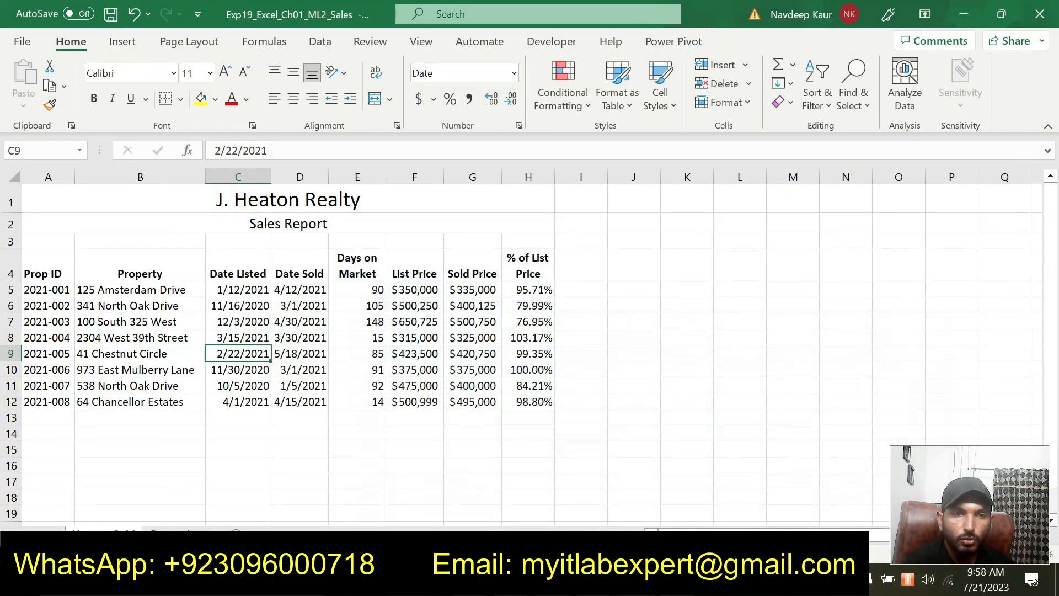
{"action": "double_click", "coordinate": [219, 151]}
{"action": "type", "text": "4"}
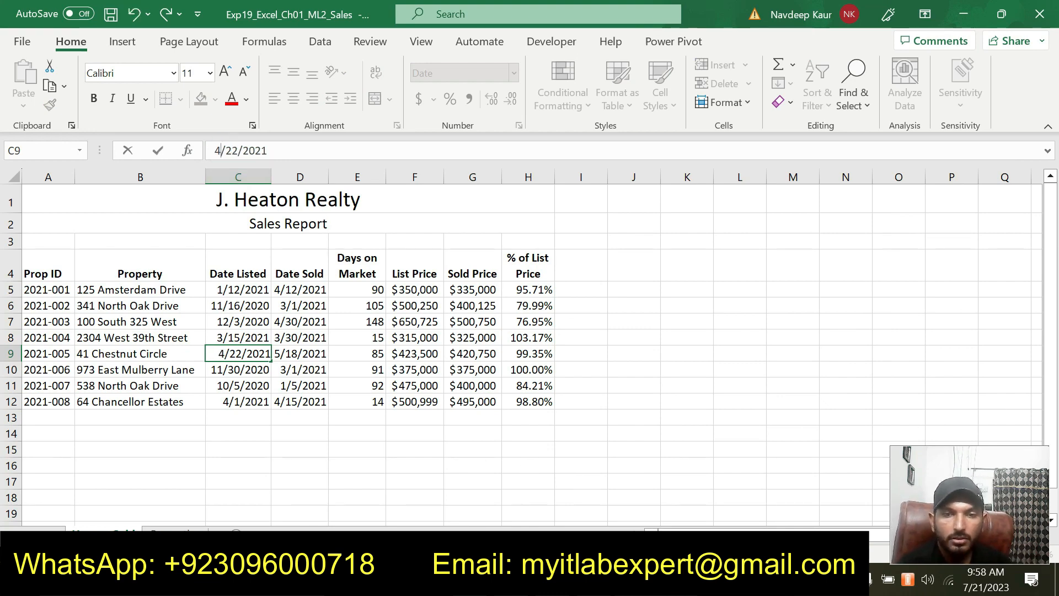
{"action": "key", "text": "alt+Tab"}
{"action": "key", "text": "alt+Tab"}
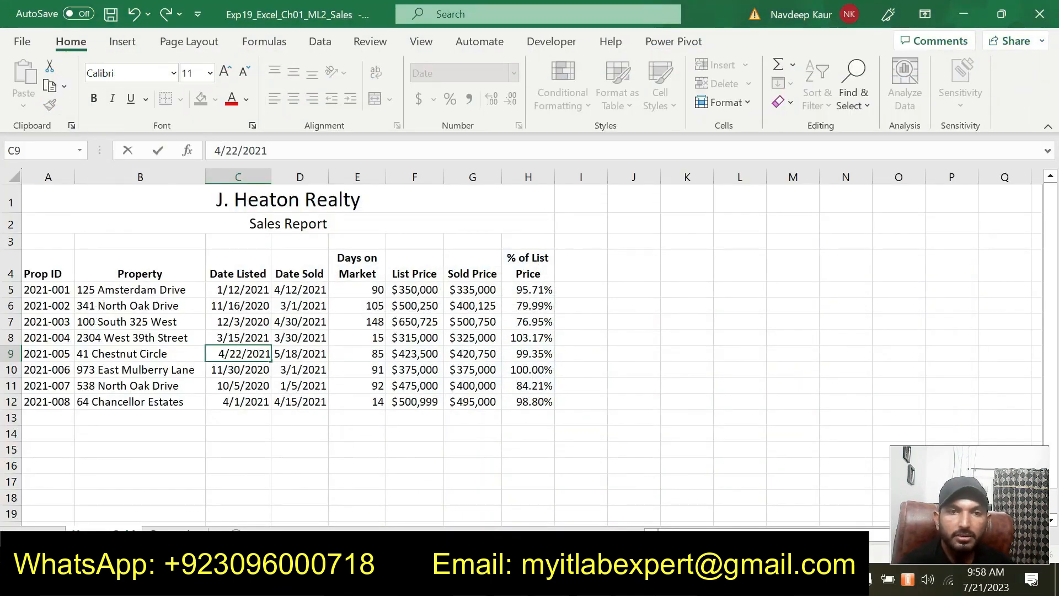
{"action": "key", "text": "Return"}
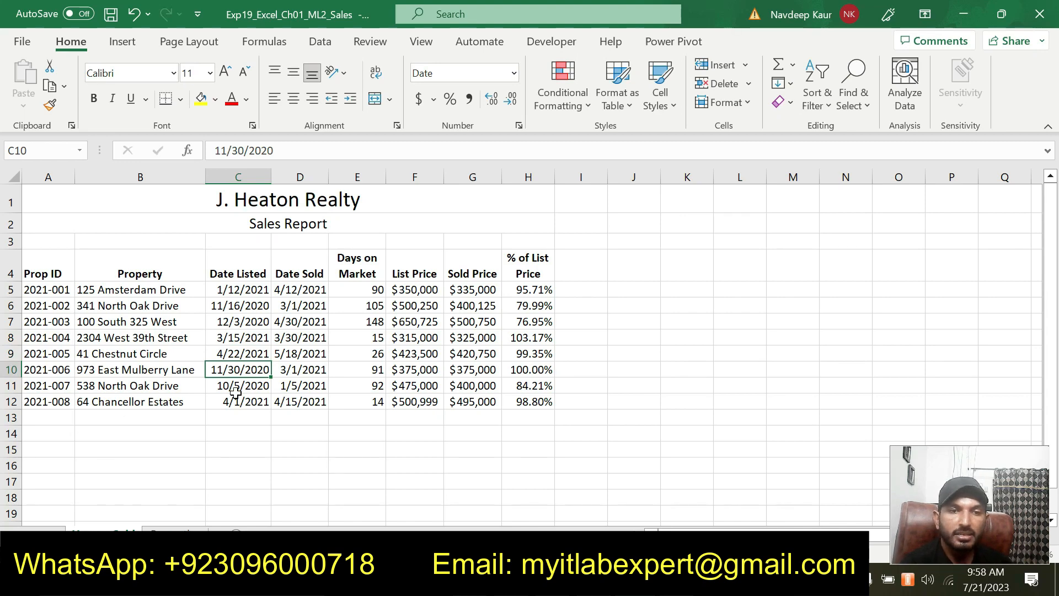
{"action": "left_click", "coordinate": [158, 351]}
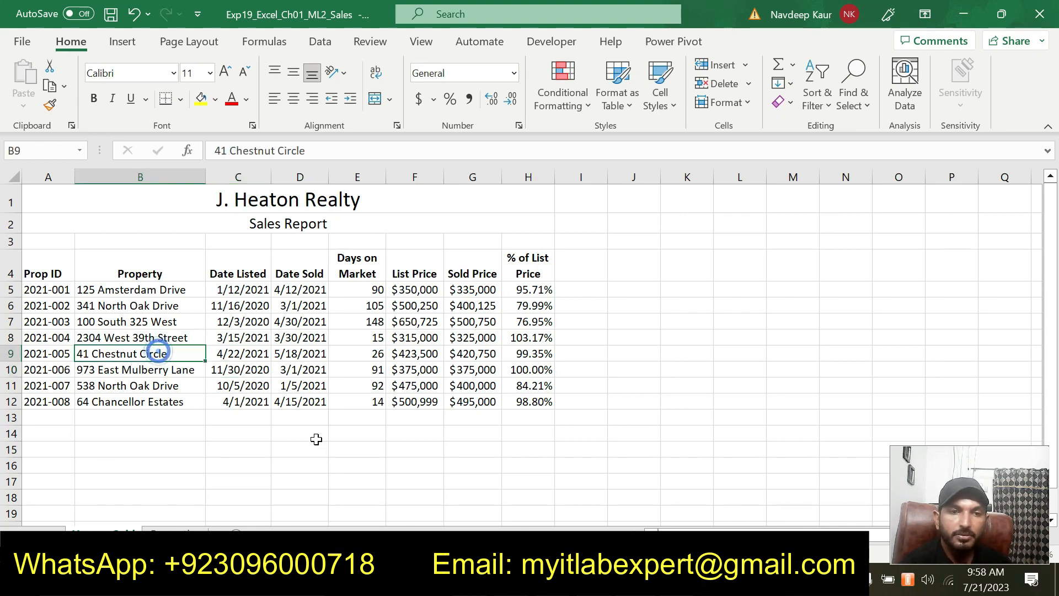
Check the Amsterdam Drive correction in the Word instructions and set its List Price in cell F5 of the Excel workbook to 355000.
{"action": "key", "text": "alt+Tab"}
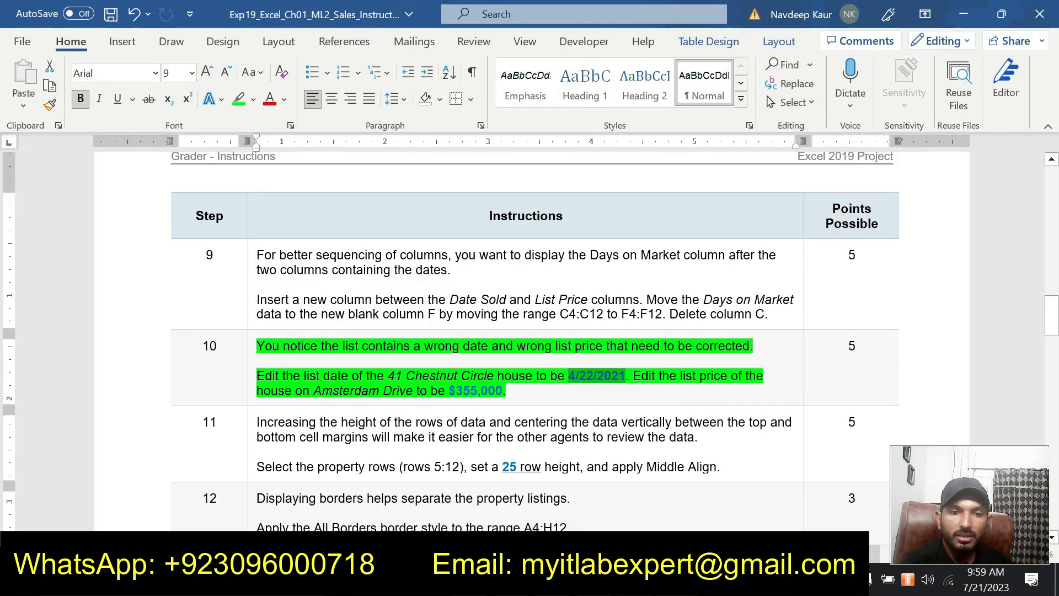
{"action": "key", "text": "alt+Tab"}
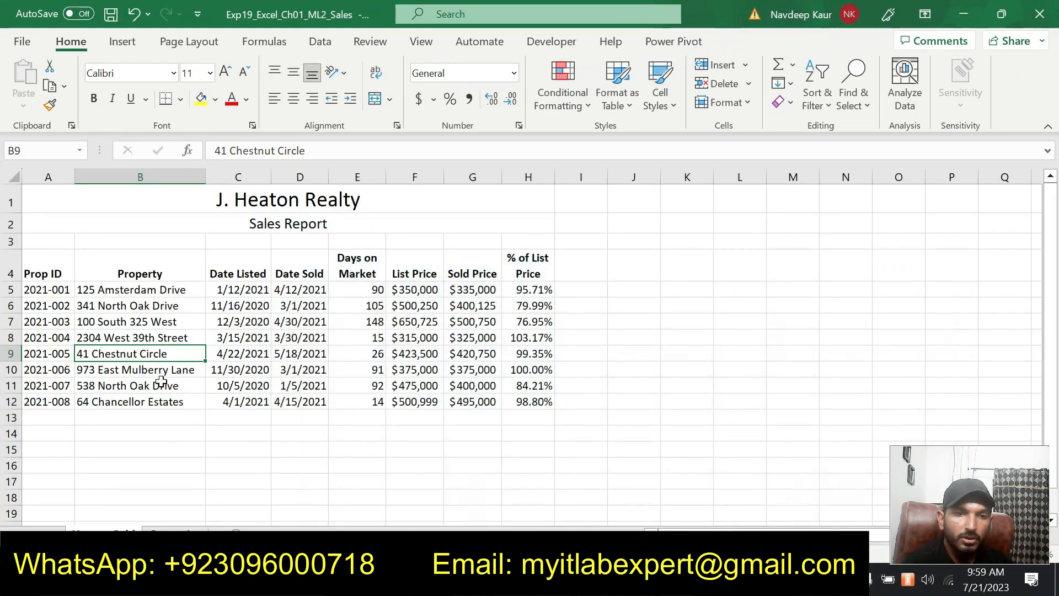
{"action": "left_click", "coordinate": [165, 290]}
{"action": "key", "text": "alt+Tab"}
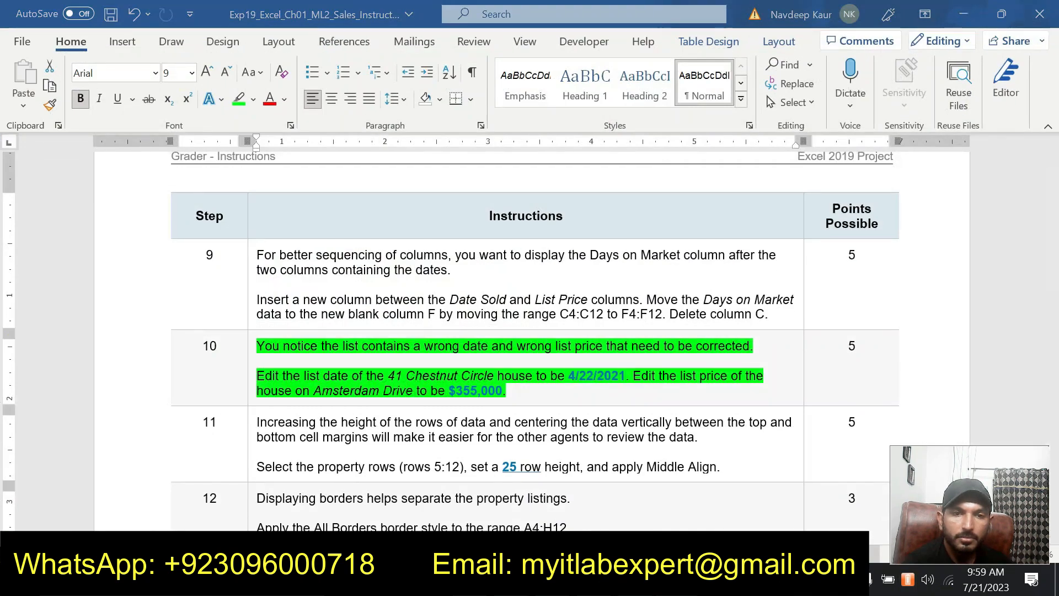
{"action": "key", "text": "alt+Tab"}
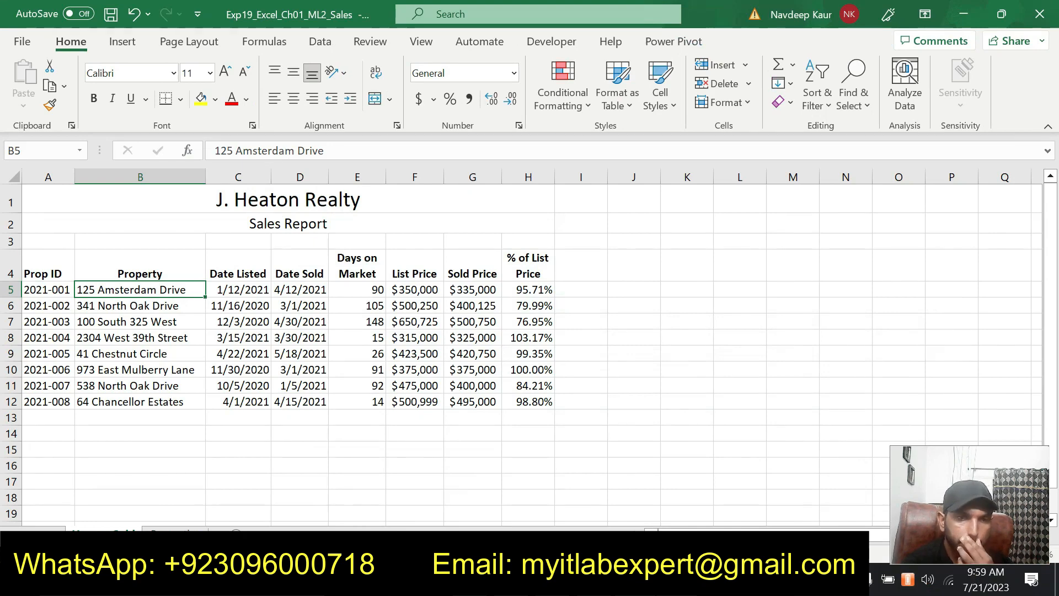
{"action": "key", "text": "alt+Tab"}
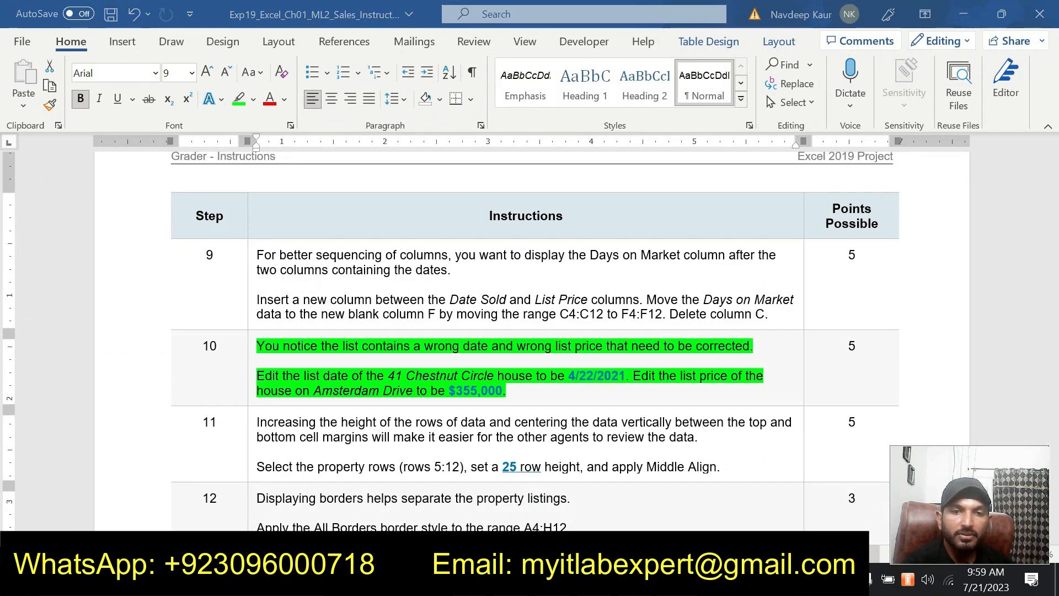
{"action": "key", "text": "alt+Tab"}
{"action": "left_click", "coordinate": [420, 287]}
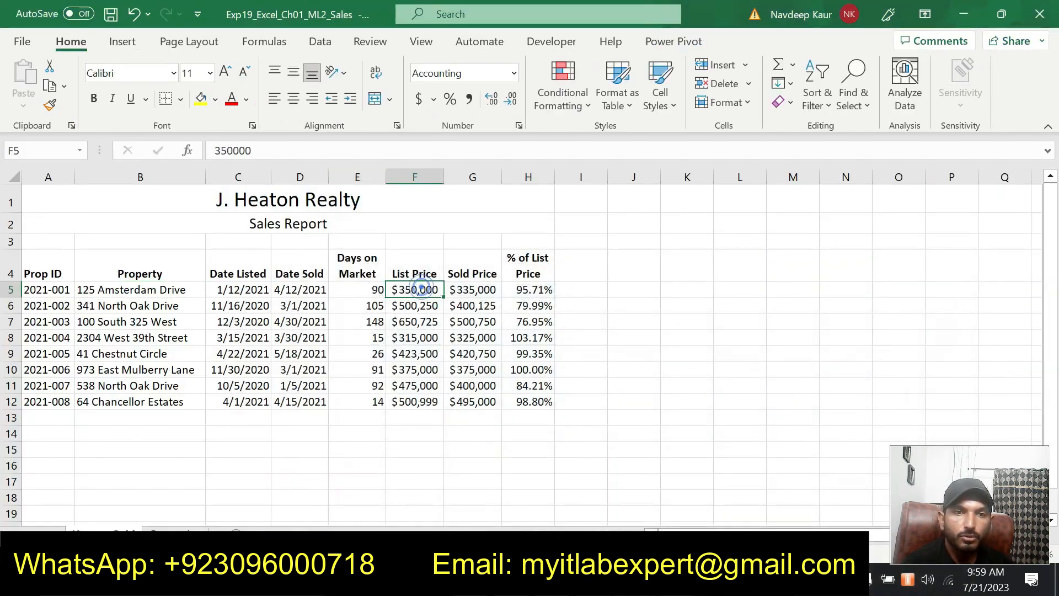
{"action": "type", "text": "355000"}
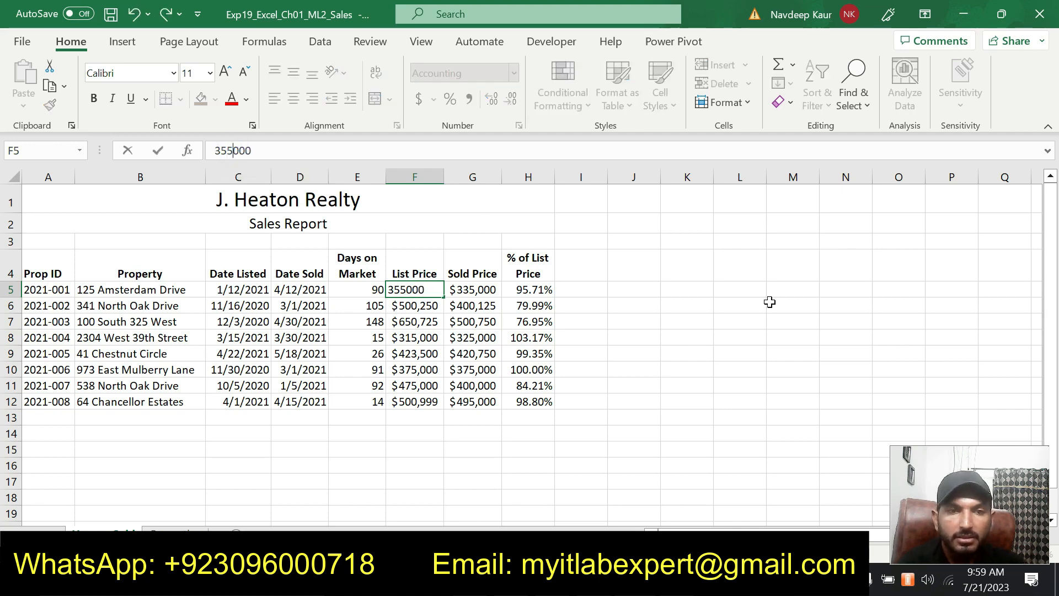
{"action": "key", "text": "Return"}
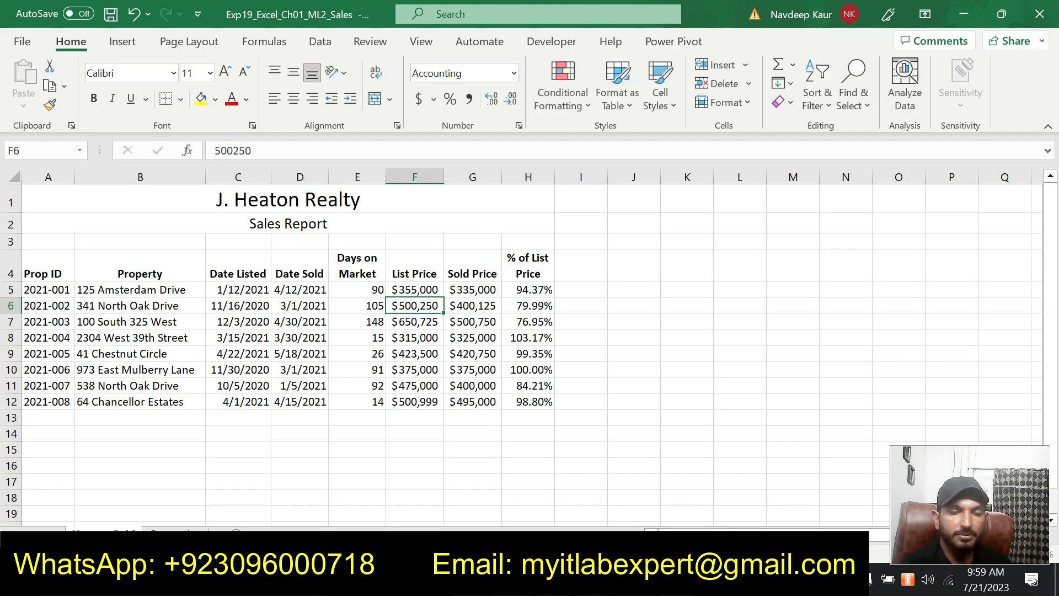
Return to the Word instructions and remove the green highlight from the step 10 text.
{"action": "key", "text": "alt+Tab"}
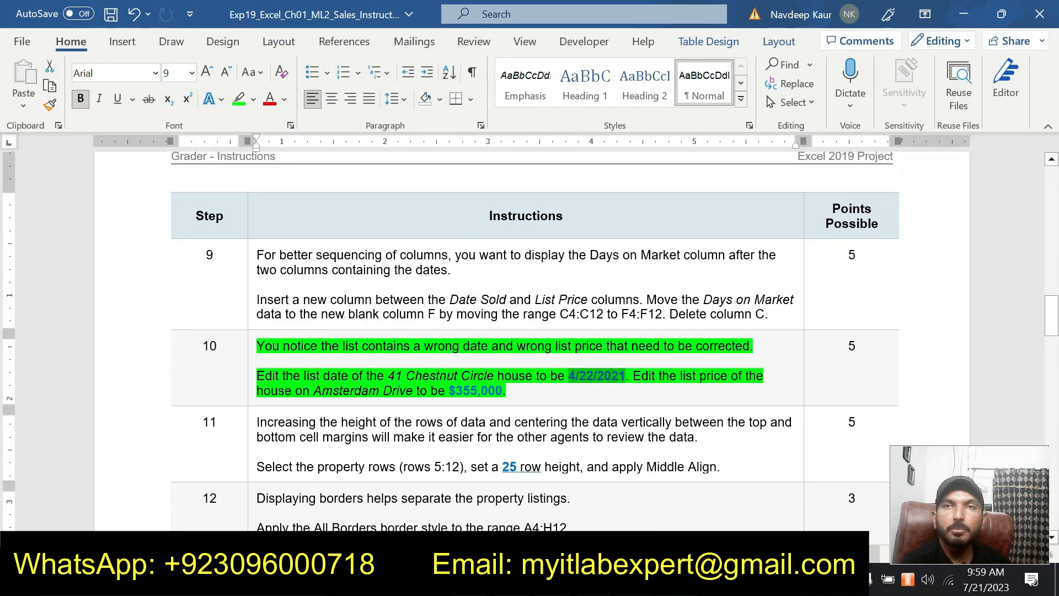
{"action": "left_click_drag", "start_coordinate": [506, 390], "coordinate": [257, 345]}
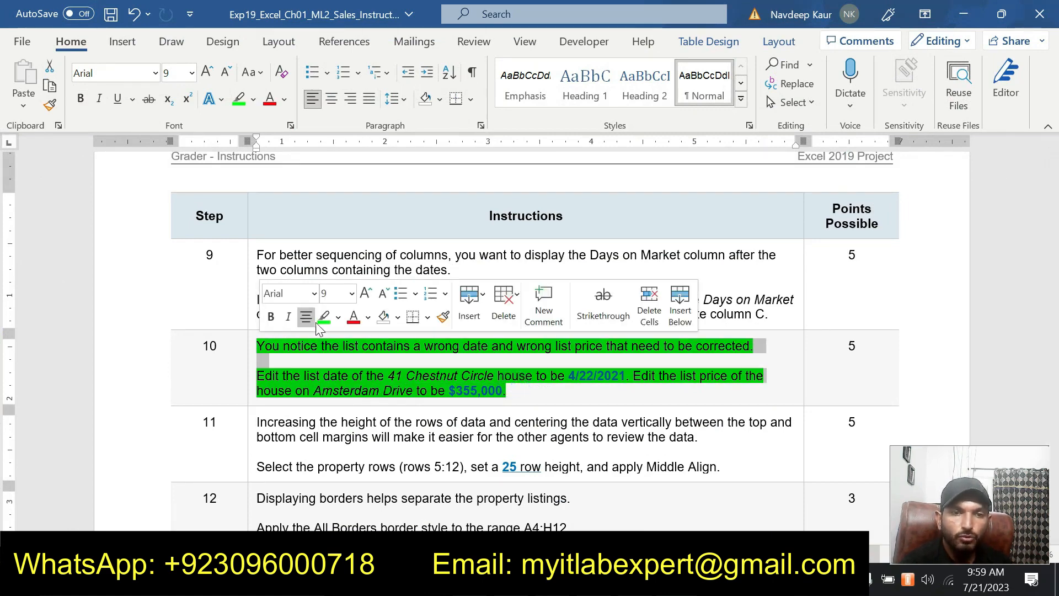
{"action": "left_click", "coordinate": [323, 317]}
Highlight the step 11 instruction text about row height and Middle Align in green.
{"action": "scroll", "coordinate": [508, 477], "scroll_direction": "down", "scroll_amount": 6}
{"action": "mouse_move", "coordinate": [1052, 350]}
{"action": "left_mouse_down"}
{"action": "mouse_move", "coordinate": [1053, 474]}
{"action": "mouse_move", "coordinate": [1054, 323]}
{"action": "mouse_move", "coordinate": [1056, 338]}
{"action": "left_mouse_up"}
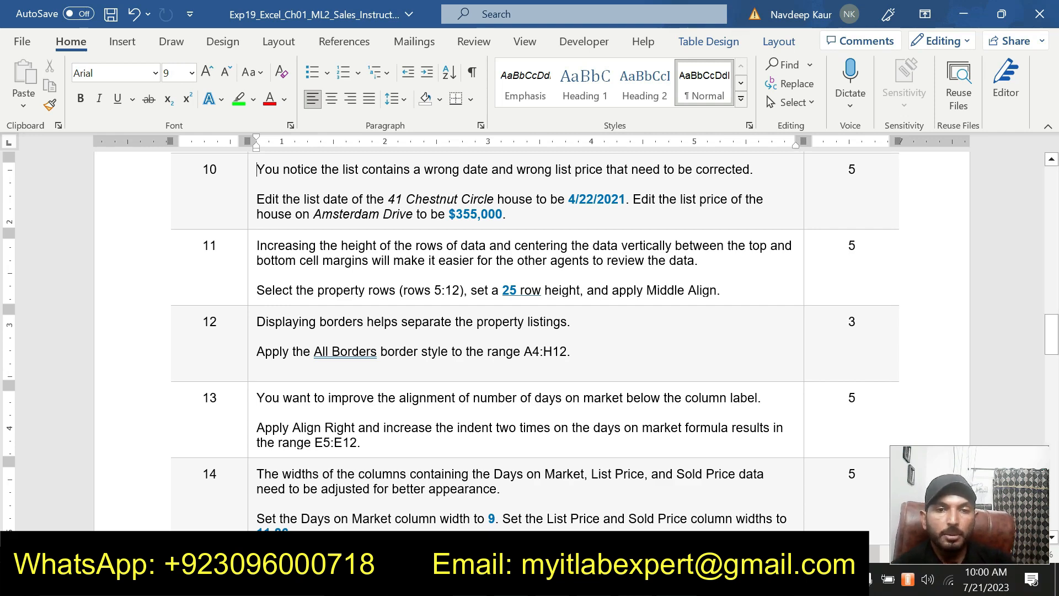
{"action": "triple_click", "coordinate": [726, 290]}
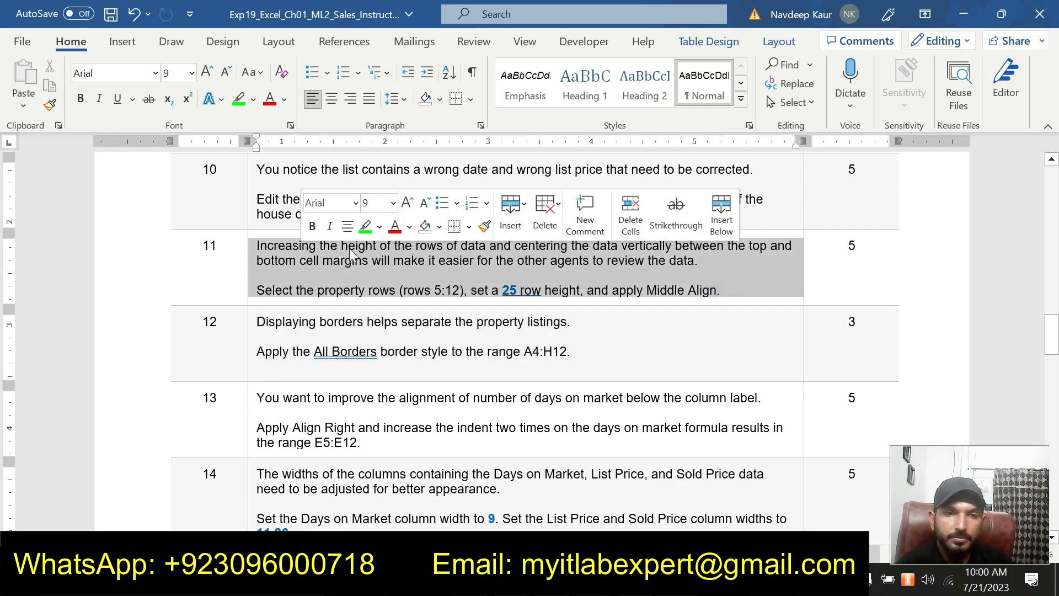
{"action": "left_click", "coordinate": [365, 227]}
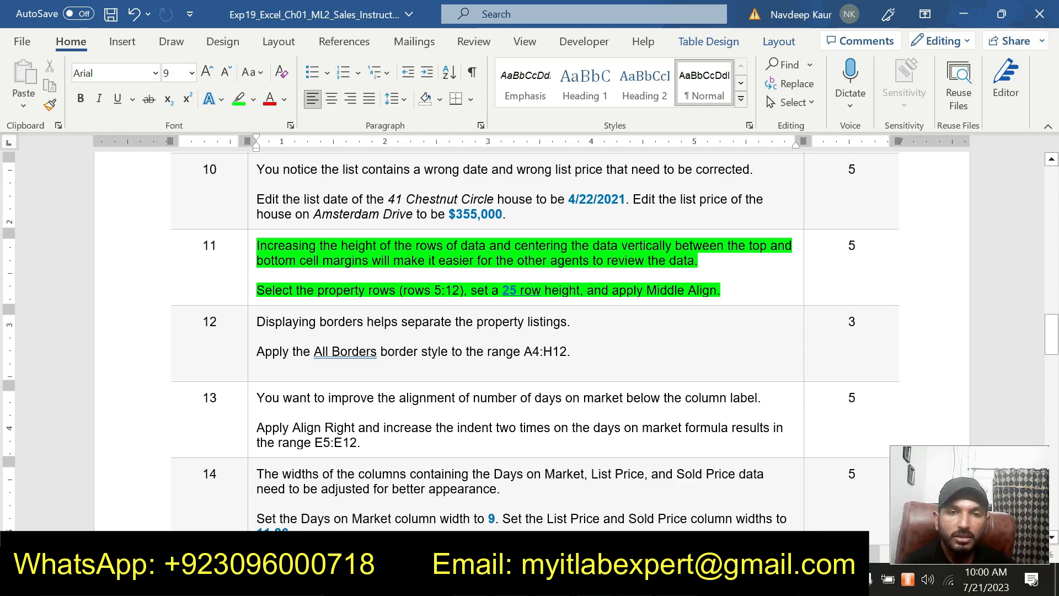
Switch to the Excel sales workbook, set the row height of the property data A5:H12 to 25, and apply Middle Align.
{"action": "key", "text": "alt+Tab"}
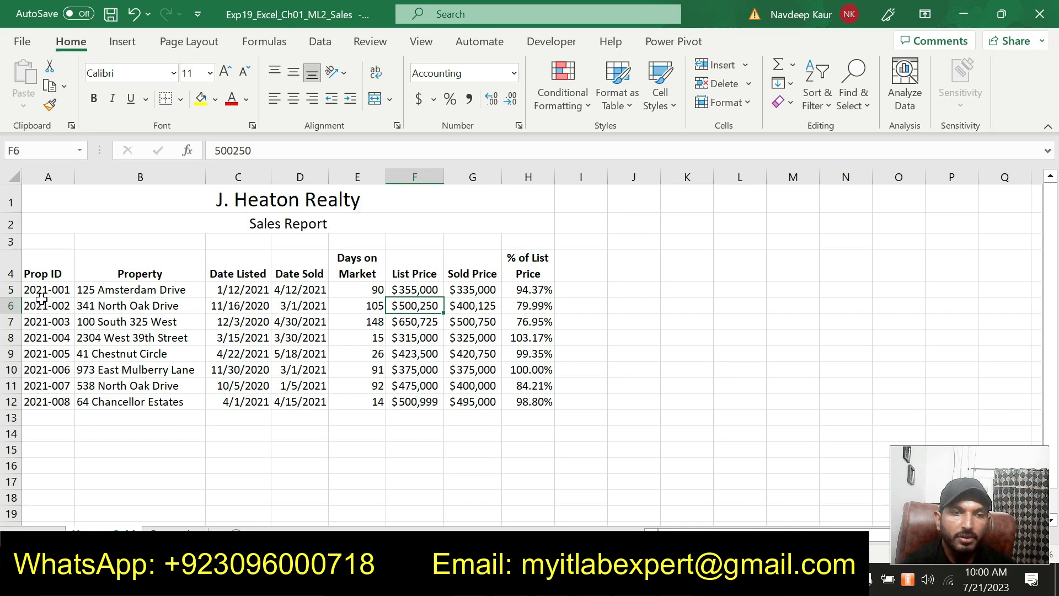
{"action": "left_click_drag", "start_coordinate": [36, 292], "coordinate": [538, 395]}
{"action": "key", "text": "alt+Tab"}
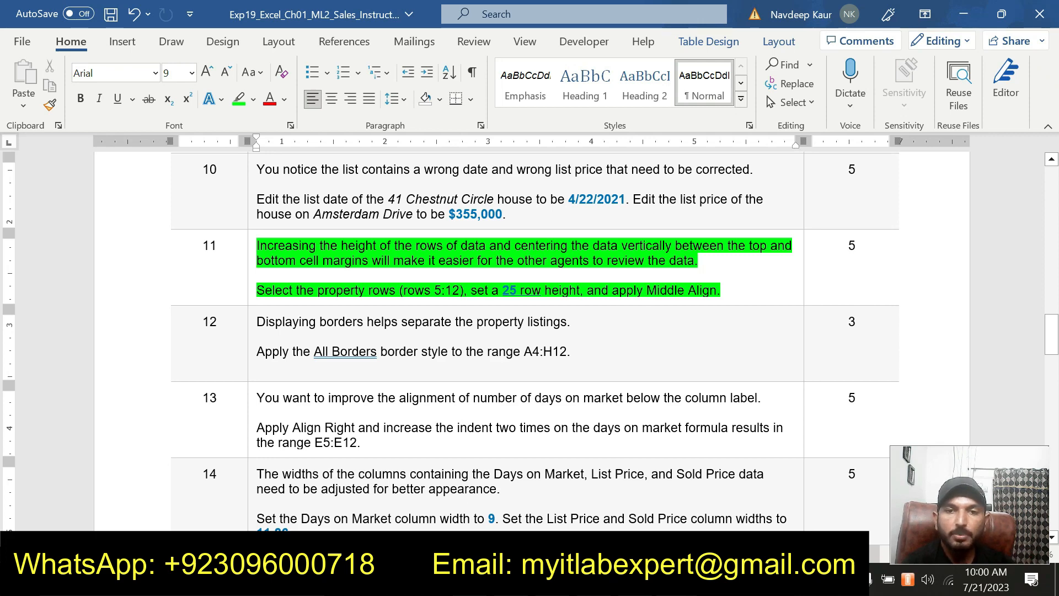
{"action": "key", "text": "alt+Tab"}
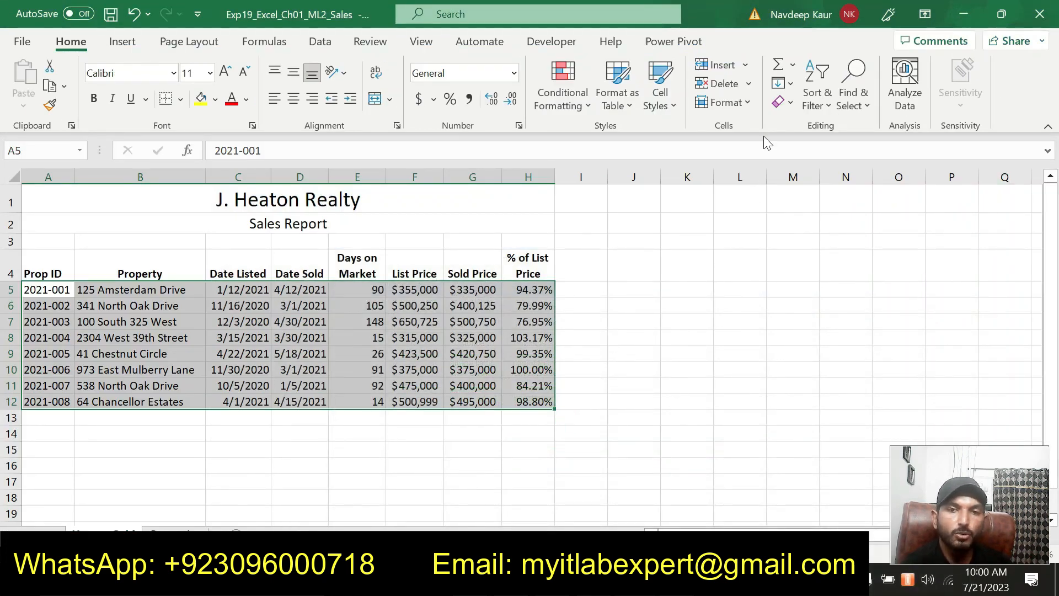
{"action": "left_click", "coordinate": [739, 103]}
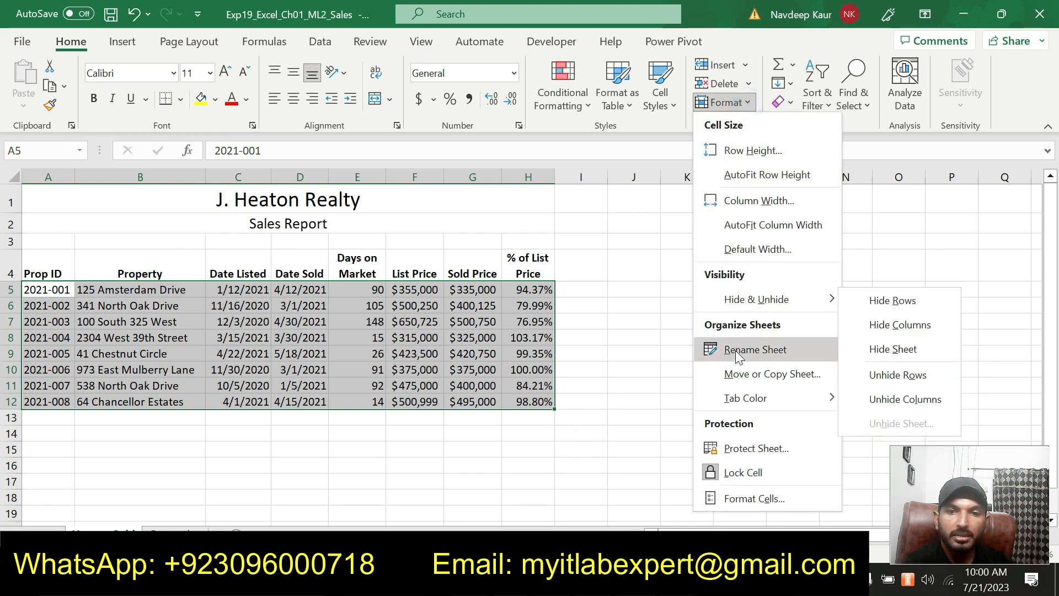
{"action": "left_click", "coordinate": [755, 151]}
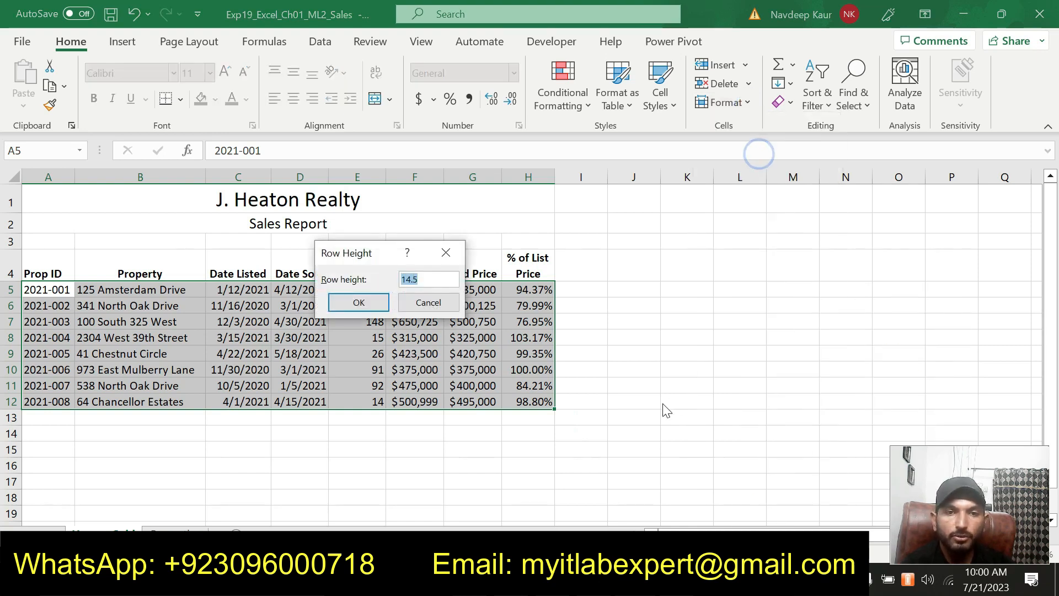
{"action": "type", "text": "25"}
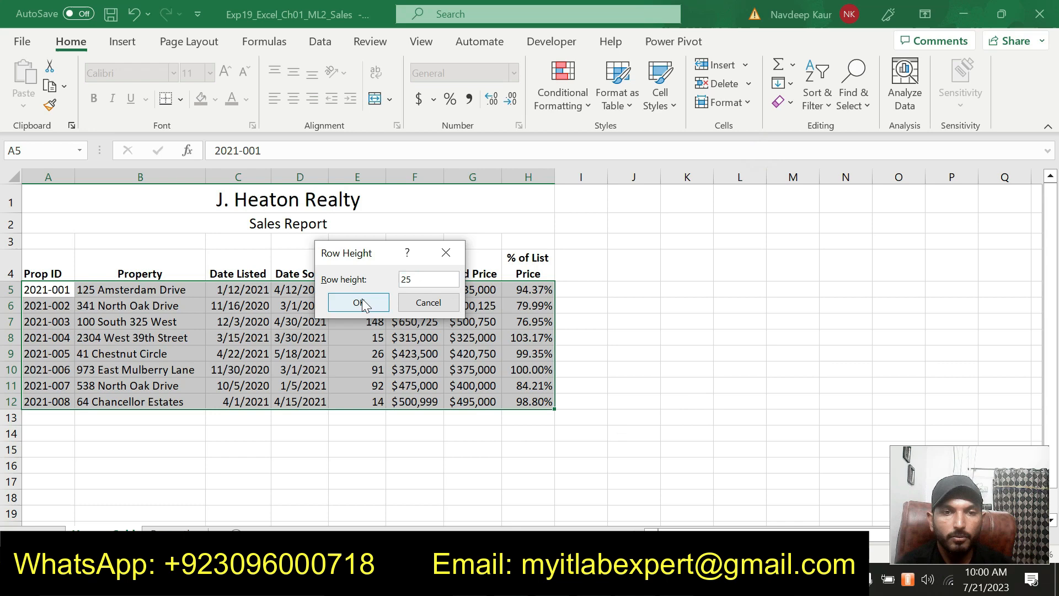
{"action": "left_click", "coordinate": [359, 303]}
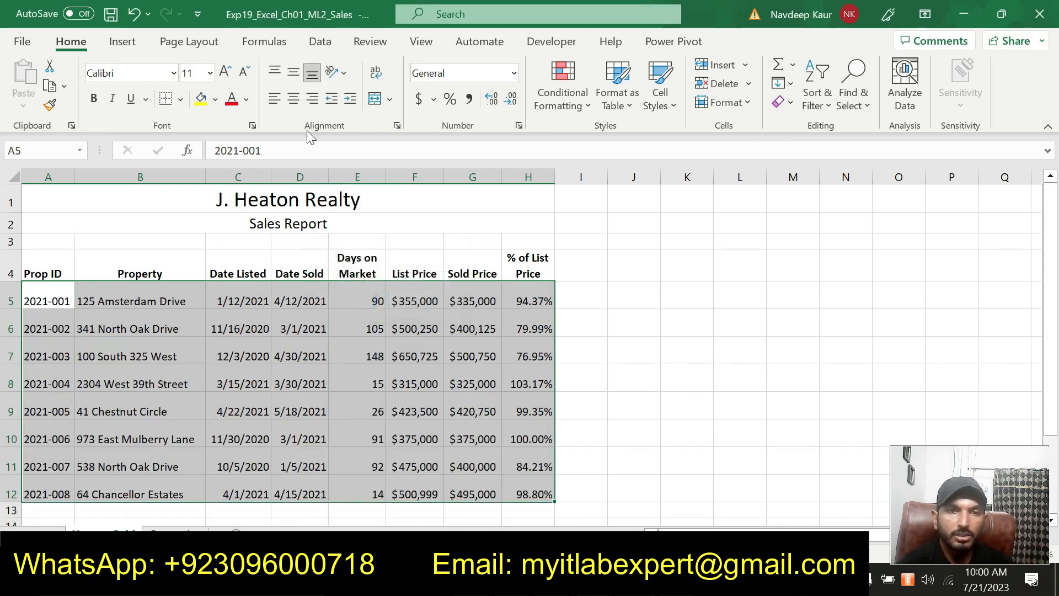
{"action": "left_click", "coordinate": [290, 75]}
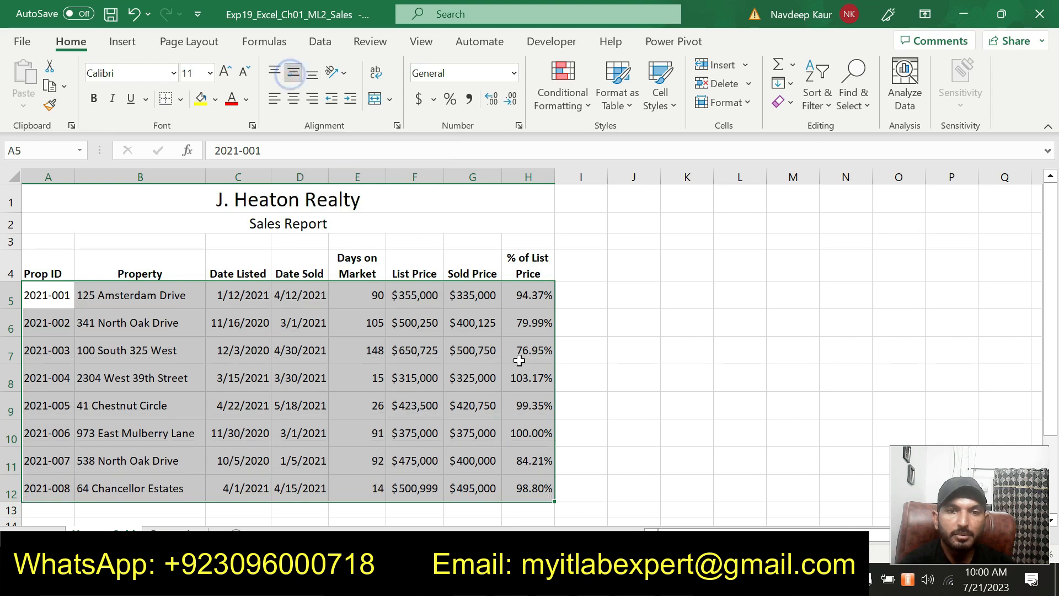
Return to the Word instructions and remove the green highlight from the step 11 text.
{"action": "key", "text": "alt+Tab"}
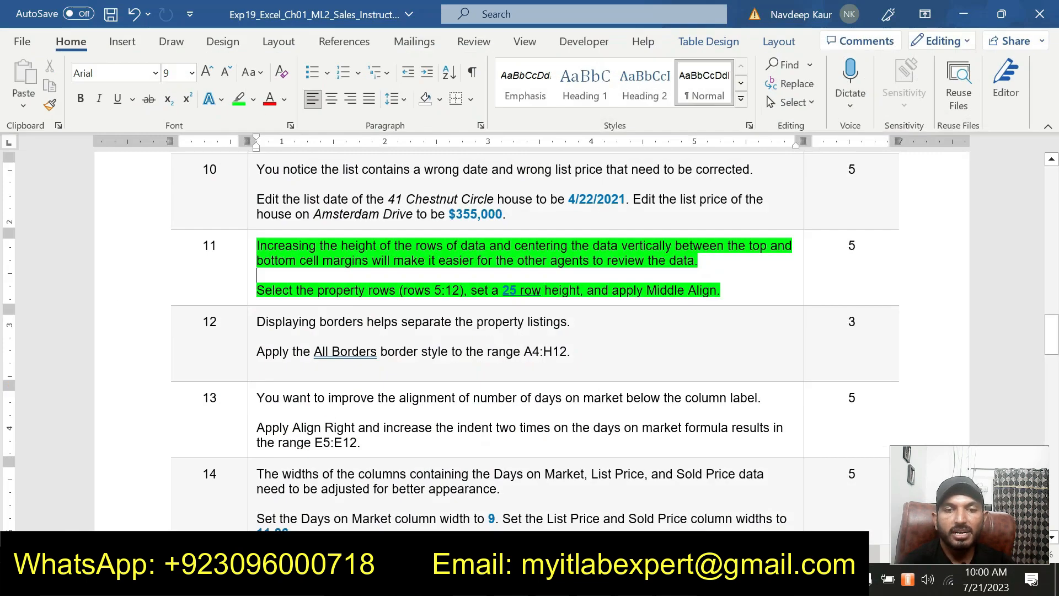
{"action": "left_click_drag", "start_coordinate": [759, 286], "coordinate": [332, 231]}
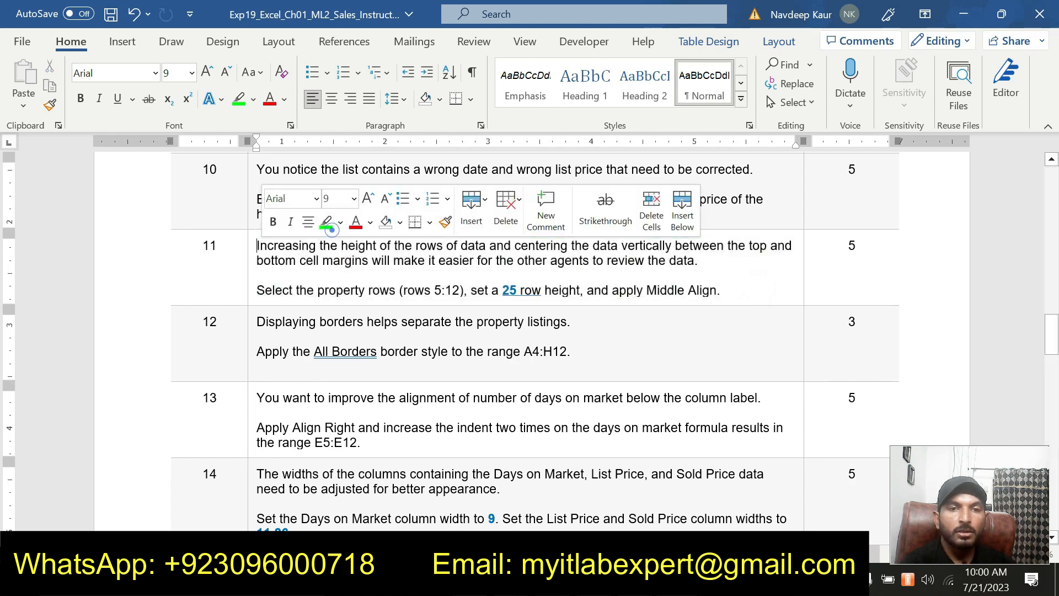
{"action": "left_click", "coordinate": [332, 230]}
{"action": "left_click", "coordinate": [468, 275]}
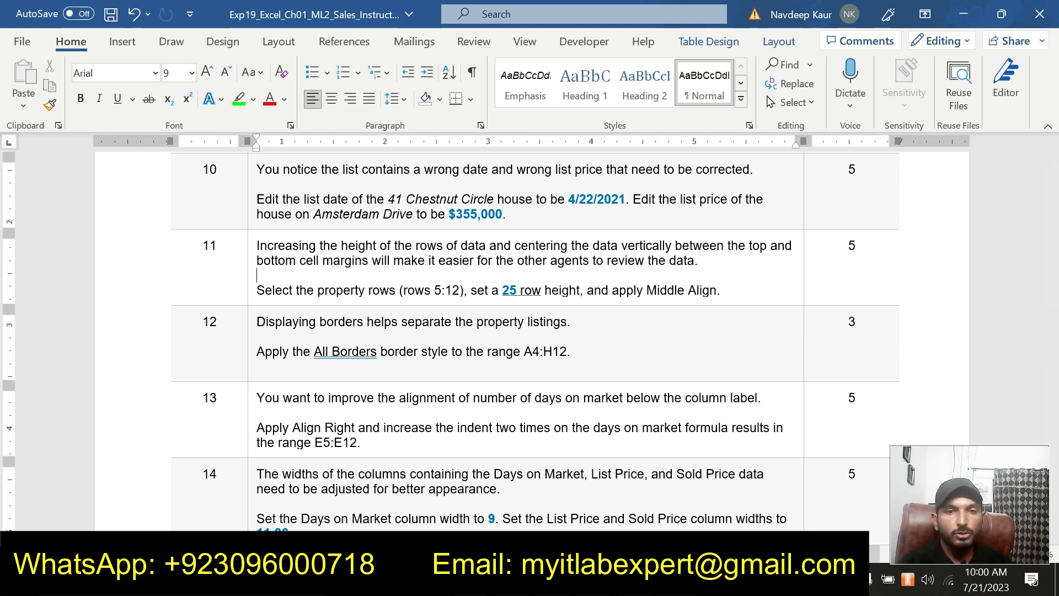
{"action": "left_click", "coordinate": [723, 290]}
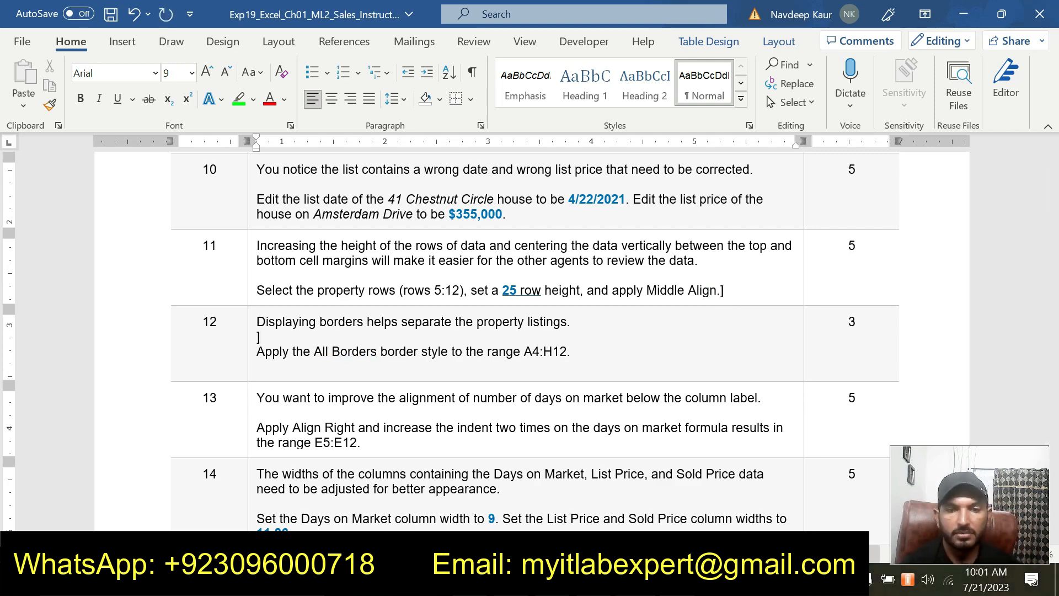
{"action": "key", "text": "alt+Tab"}
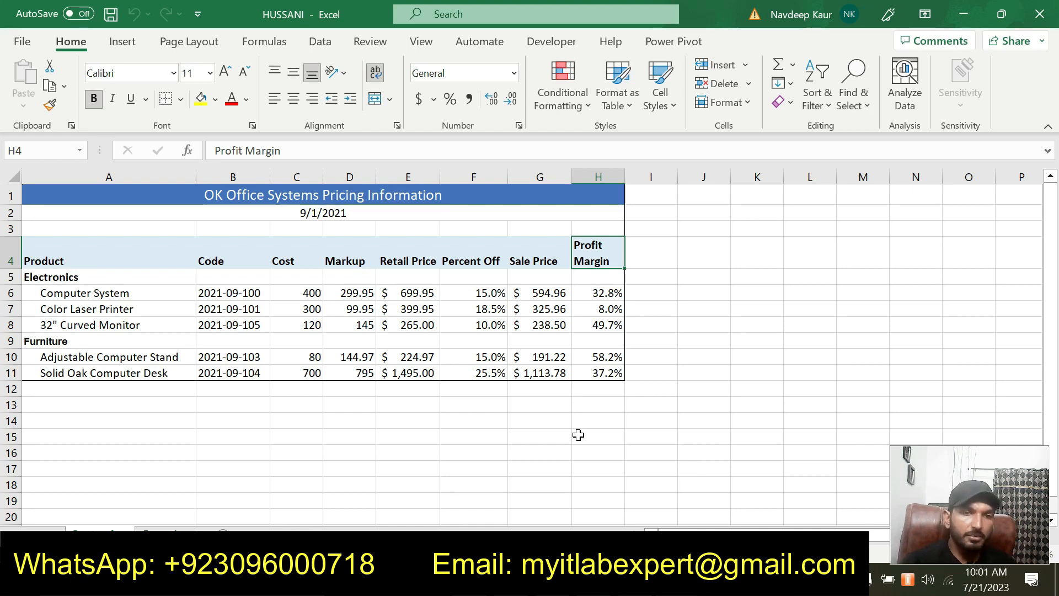
{"action": "left_click", "coordinate": [405, 239]}
{"action": "key", "text": "alt+Tab"}
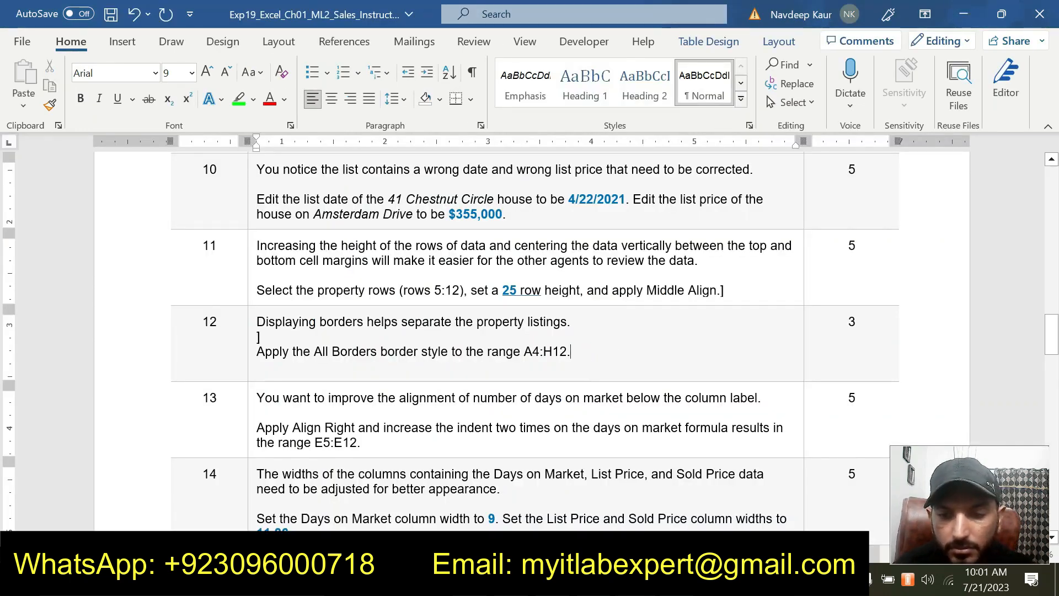
{"action": "scroll", "coordinate": [619, 460], "scroll_direction": "up", "scroll_amount": 1}
{"action": "key", "text": "alt+Tab"}
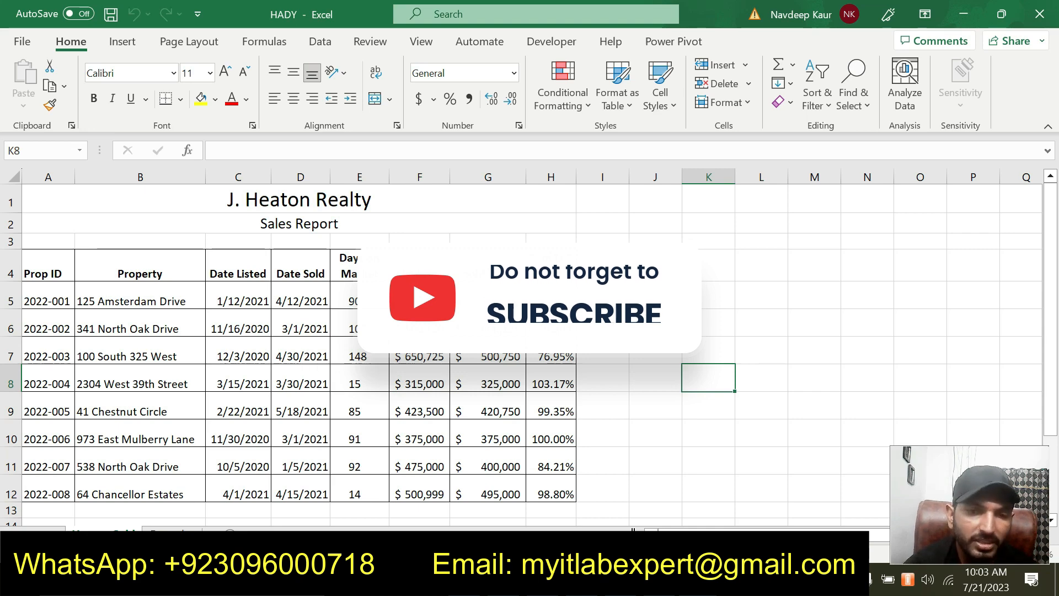
{"action": "key", "text": "alt+Tab"}
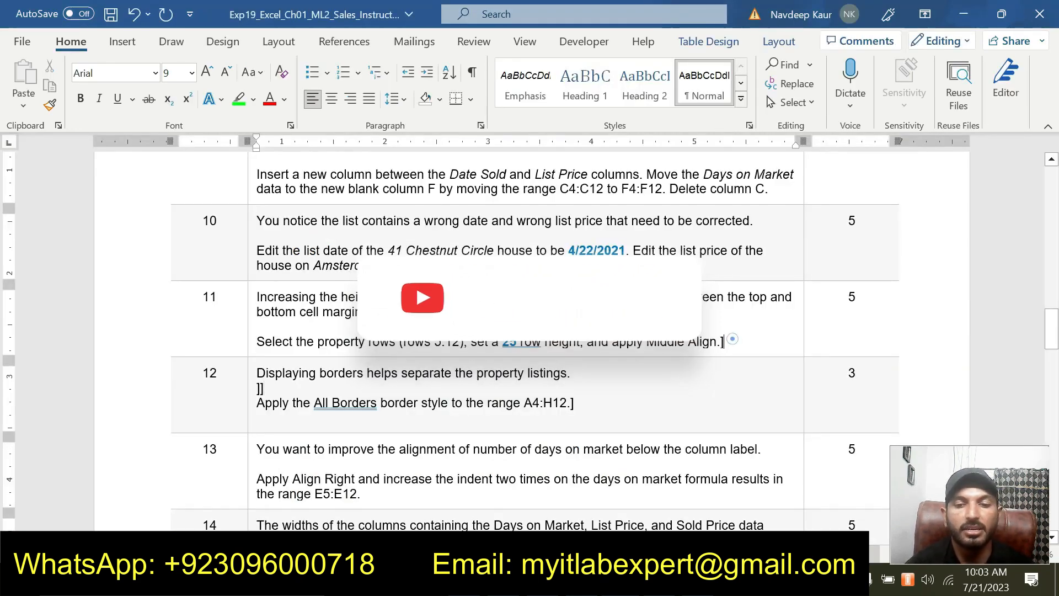